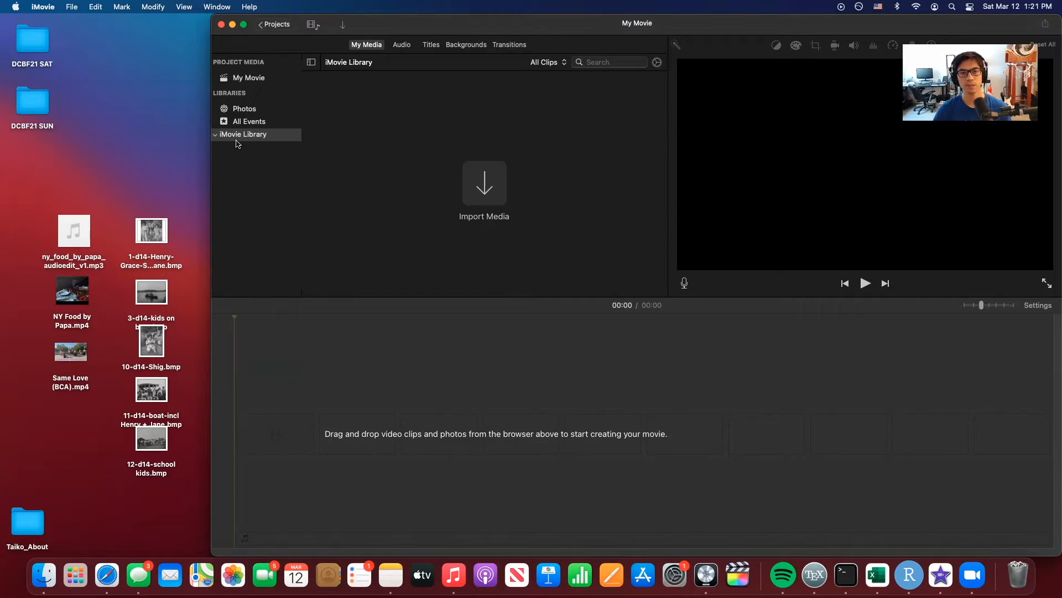
# Create a new event in the iMovie Library and name it Test
pyautogui.click(255, 66)
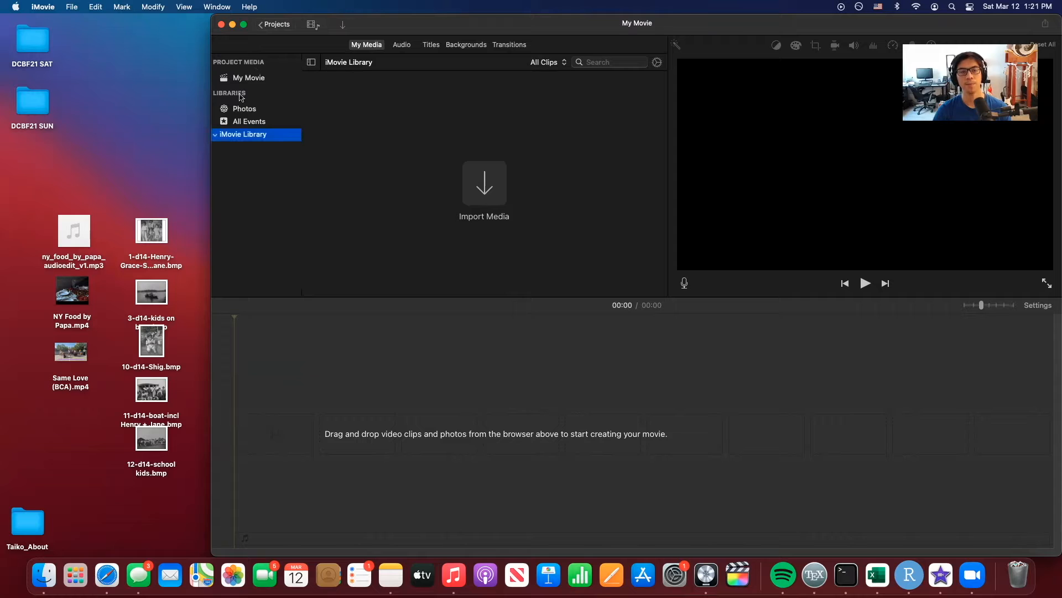
pyautogui.rightClick(251, 139)
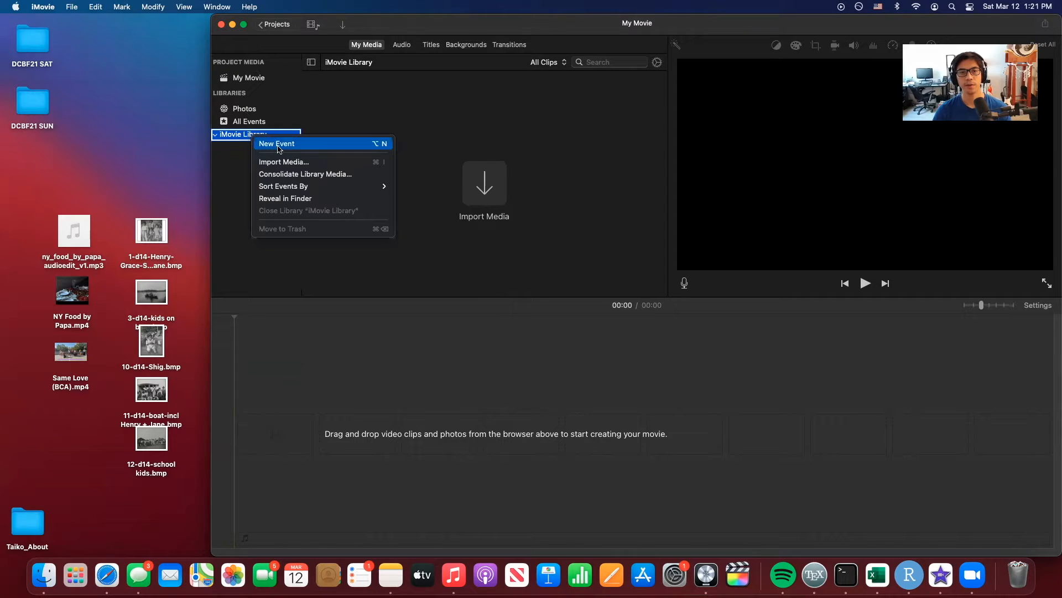
pyautogui.click(278, 144)
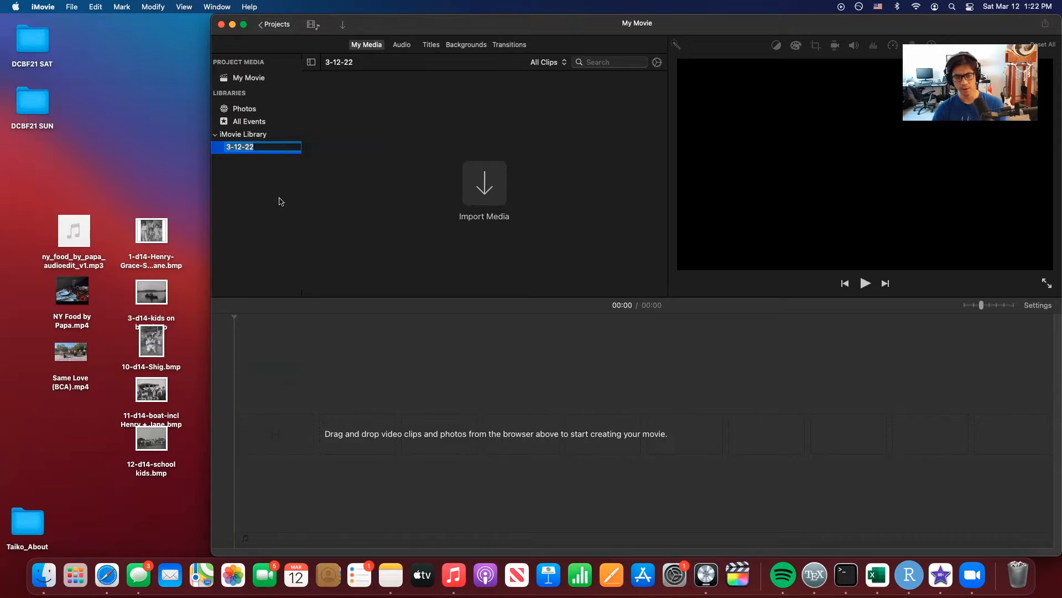
pyautogui.write('Test')
pyautogui.press('Return')
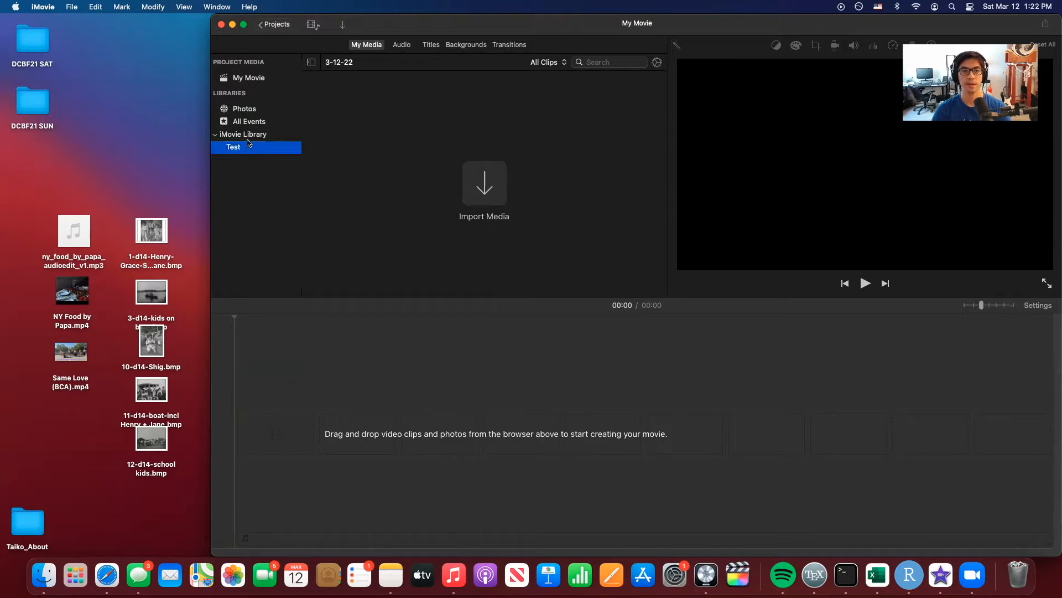
# Import the MP3 audio file, the two MP4 videos and the five BMP photos from the desktop into the Test event
pyautogui.moveTo(33, 193); pyautogui.dragTo(182, 476)
pyautogui.moveTo(72, 290); pyautogui.dragTo(465, 204)
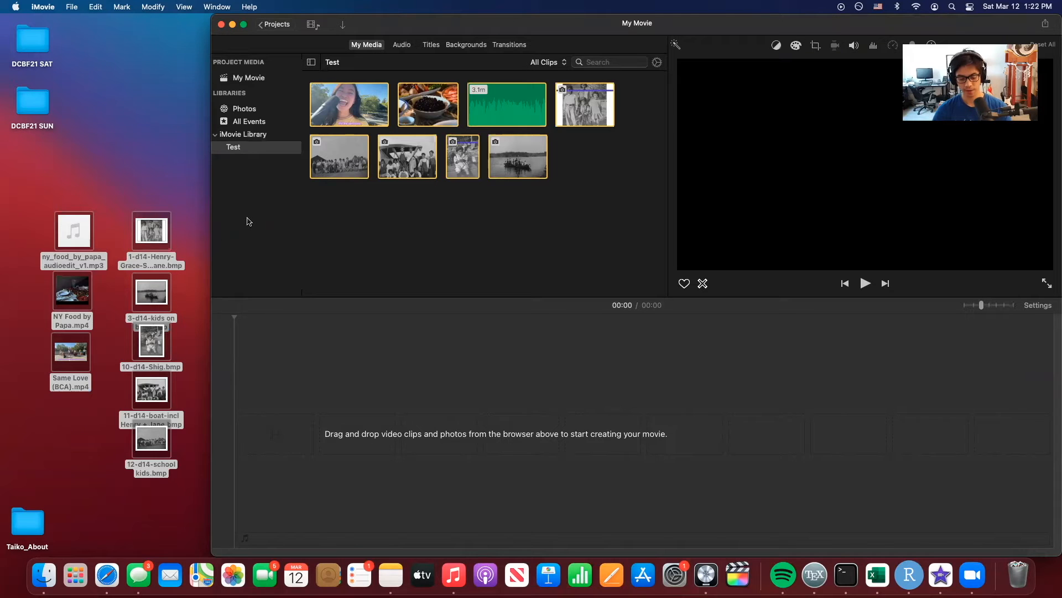
pyautogui.rightClick(245, 146)
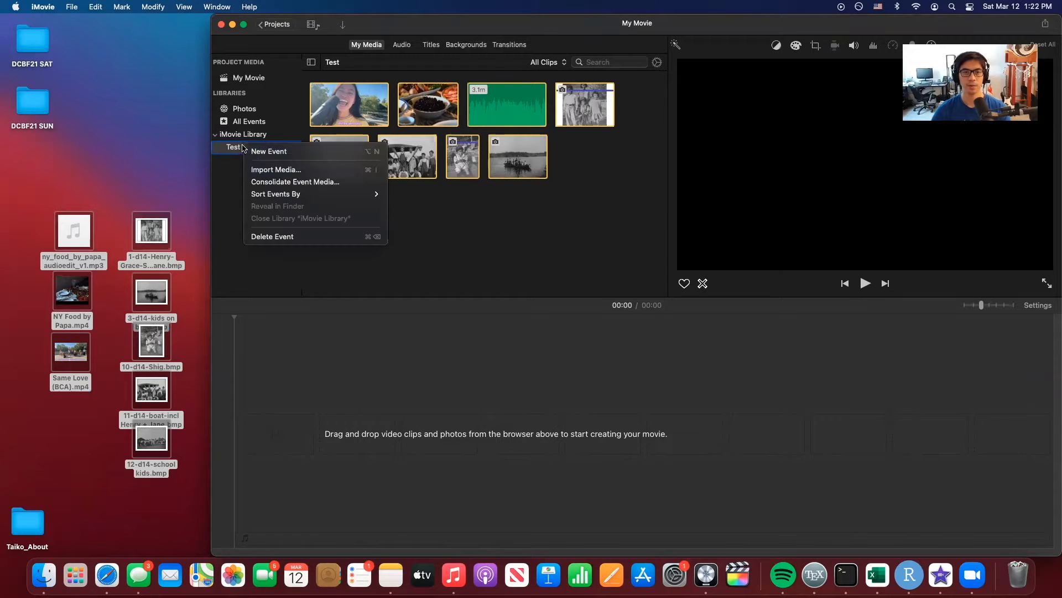
pyautogui.click(277, 174)
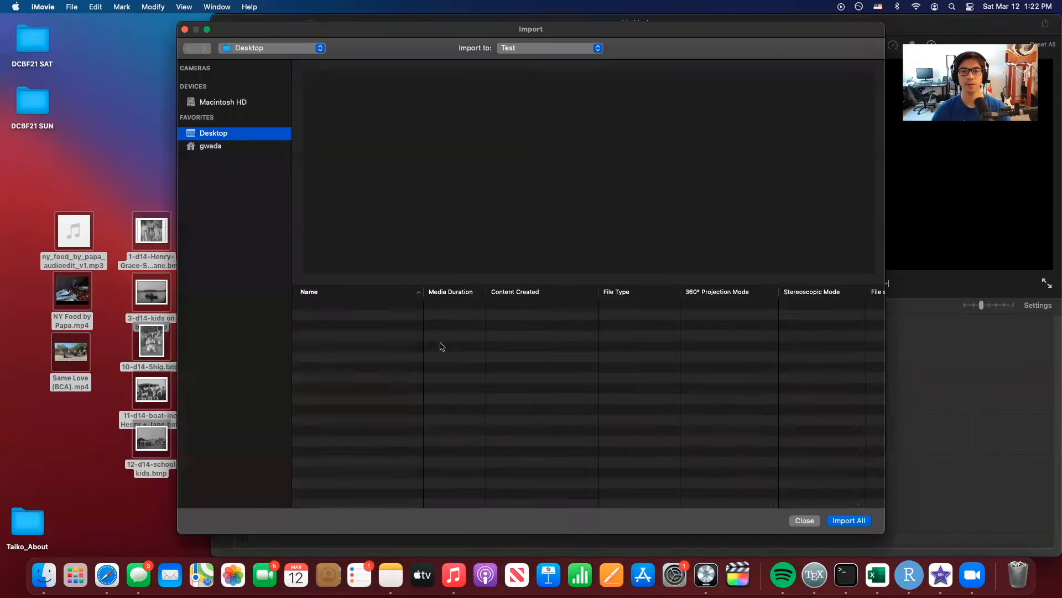
pyautogui.click(804, 520)
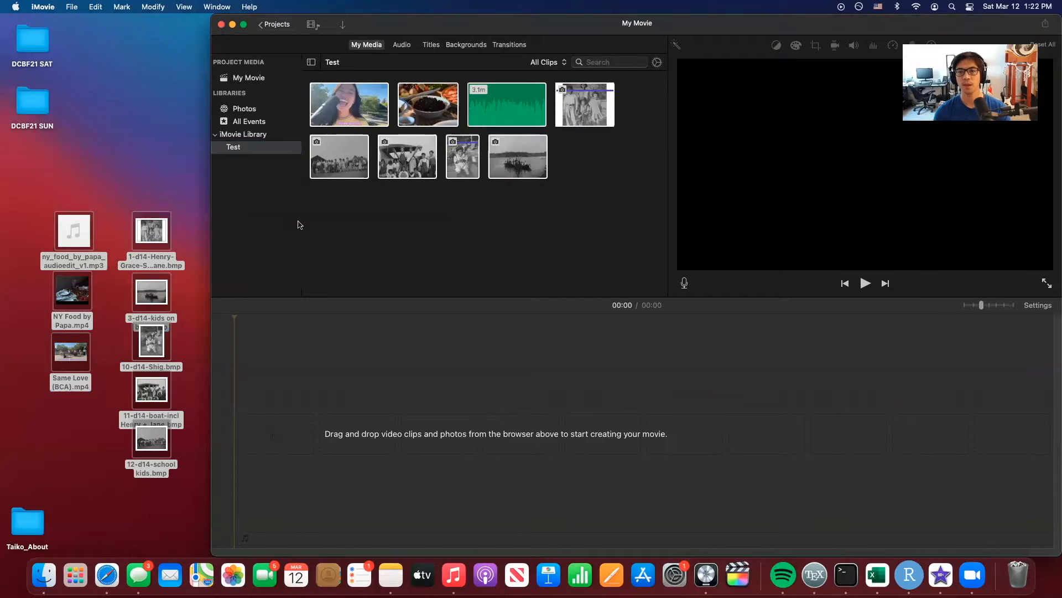
# Widen the editor window to the full screen width and view the media of the My Movie project and the Test event
pyautogui.click(288, 225)
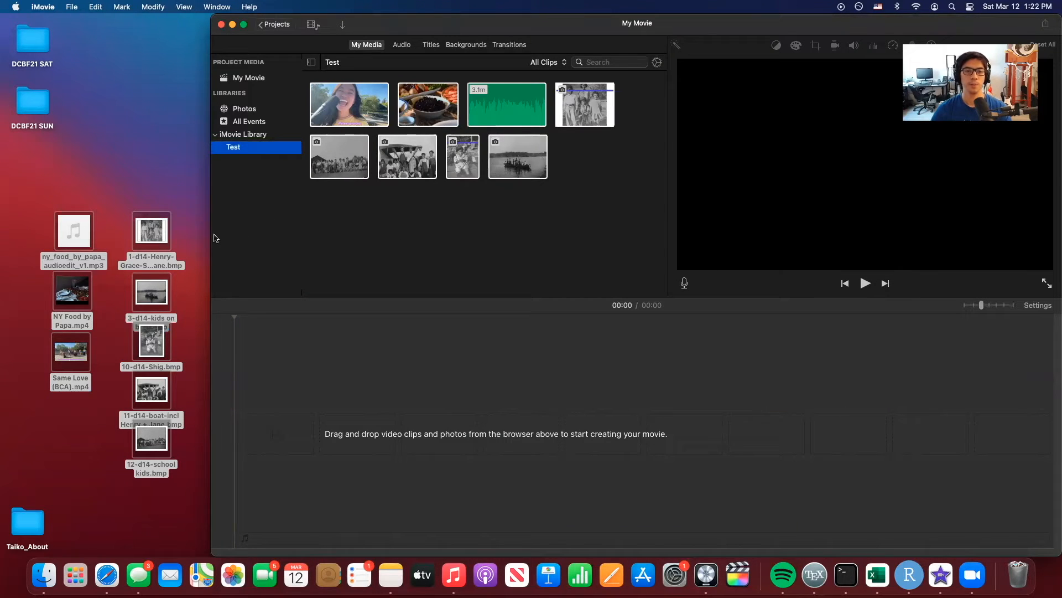
pyautogui.moveTo(211, 239); pyautogui.dragTo(6, 246)
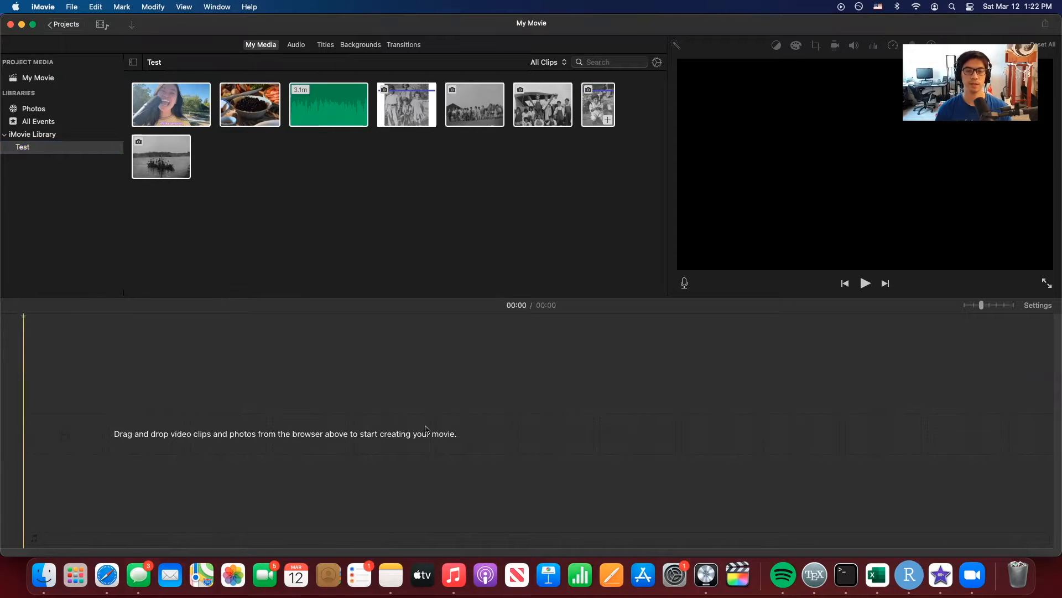
pyautogui.click(43, 77)
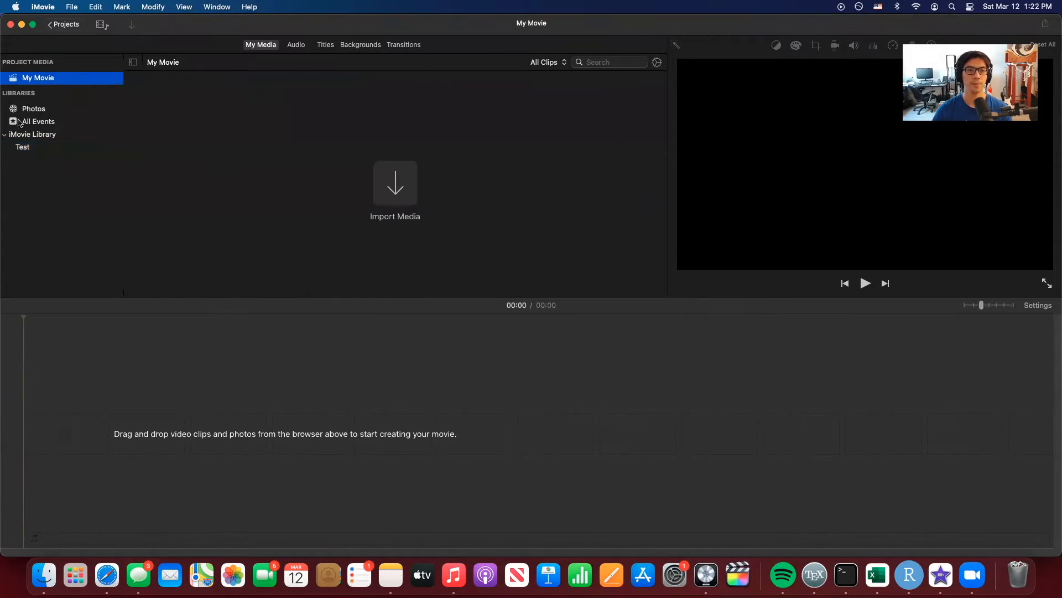
pyautogui.click(33, 147)
# Leave the project, saving it under the name Test 1, and reopen it from the project list
pyautogui.click(65, 25)
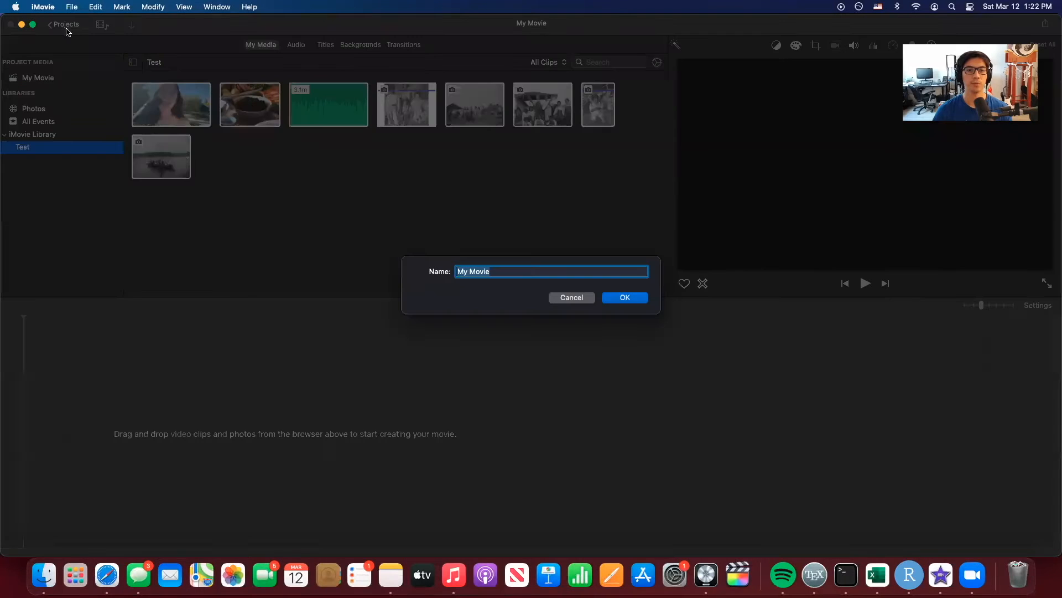
pyautogui.write('Test 1')
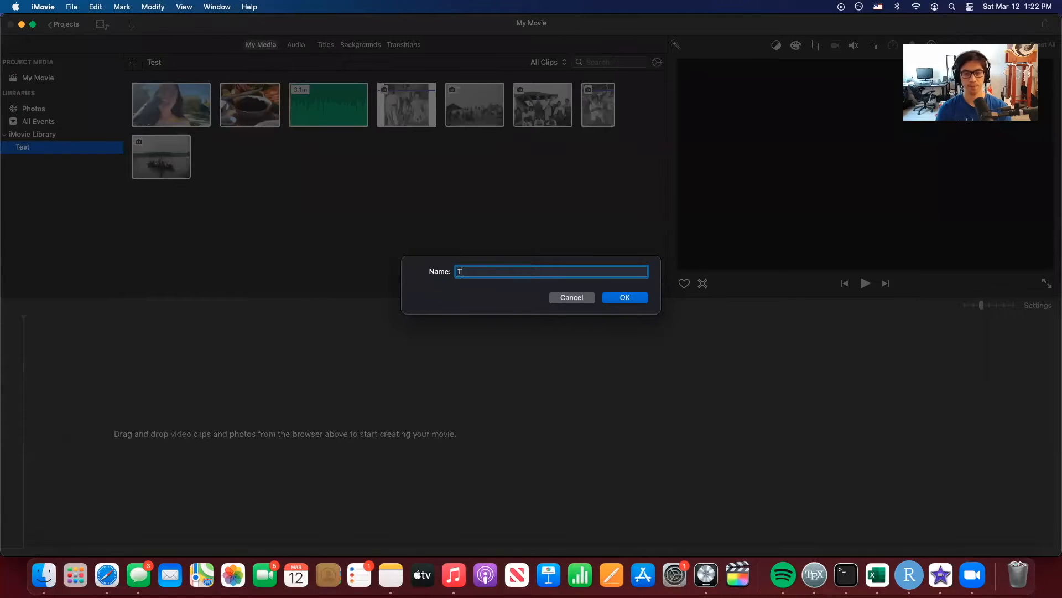
pyautogui.press('Return')
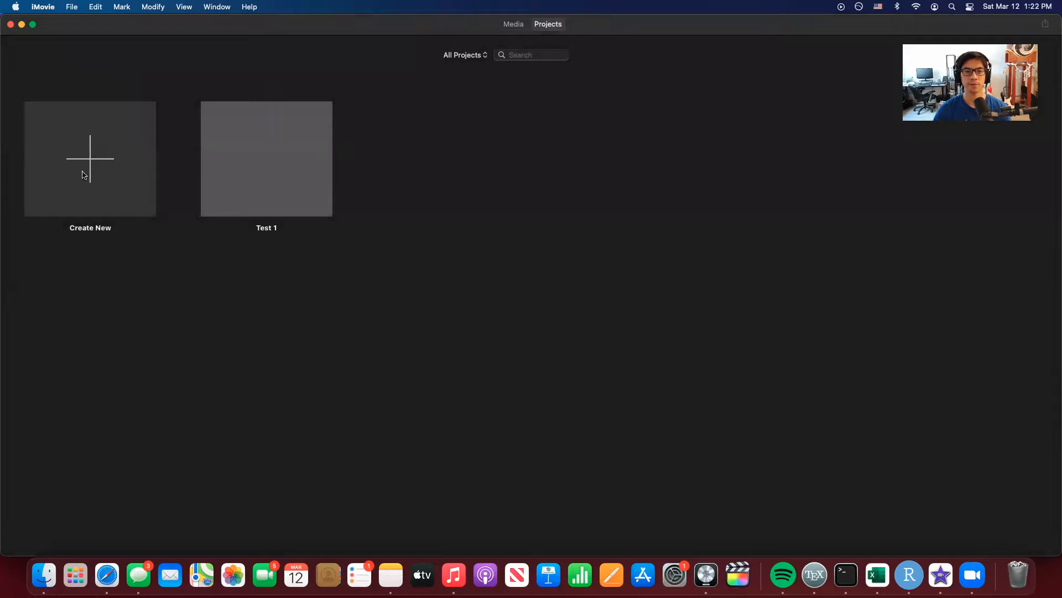
pyautogui.doubleClick(299, 178)
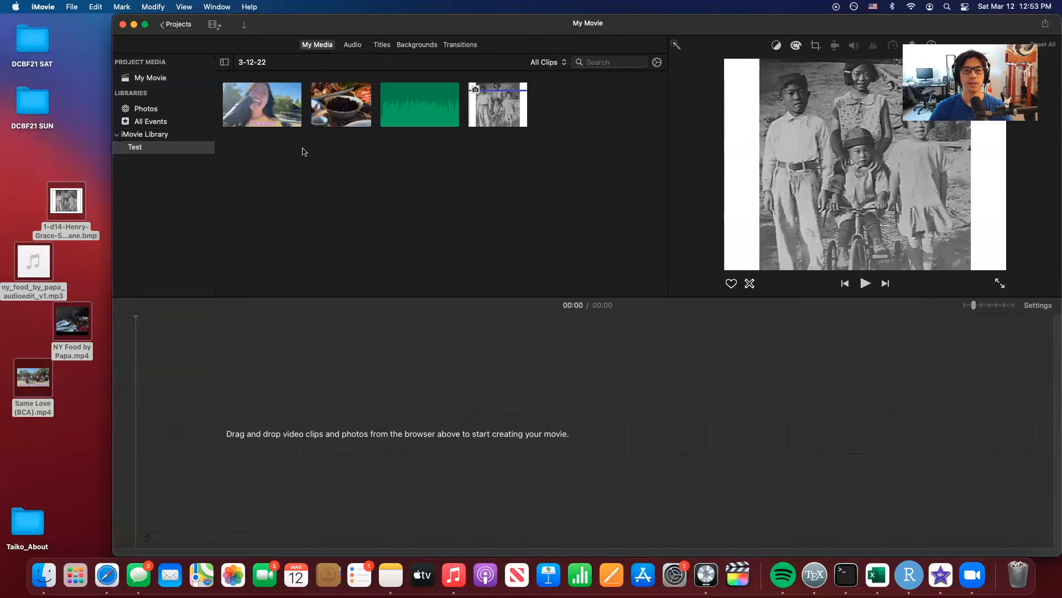
# Add the NY Food by Papa video to the empty timeline and play part of it
pyautogui.click(349, 121)
pyautogui.moveTo(349, 122); pyautogui.dragTo(226, 471)
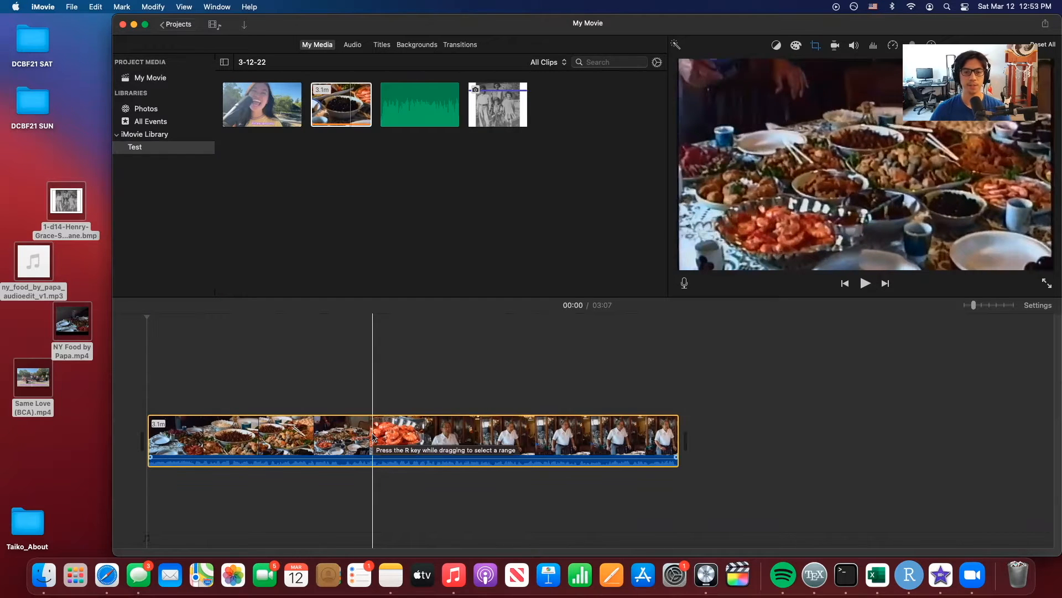
pyautogui.press('space')
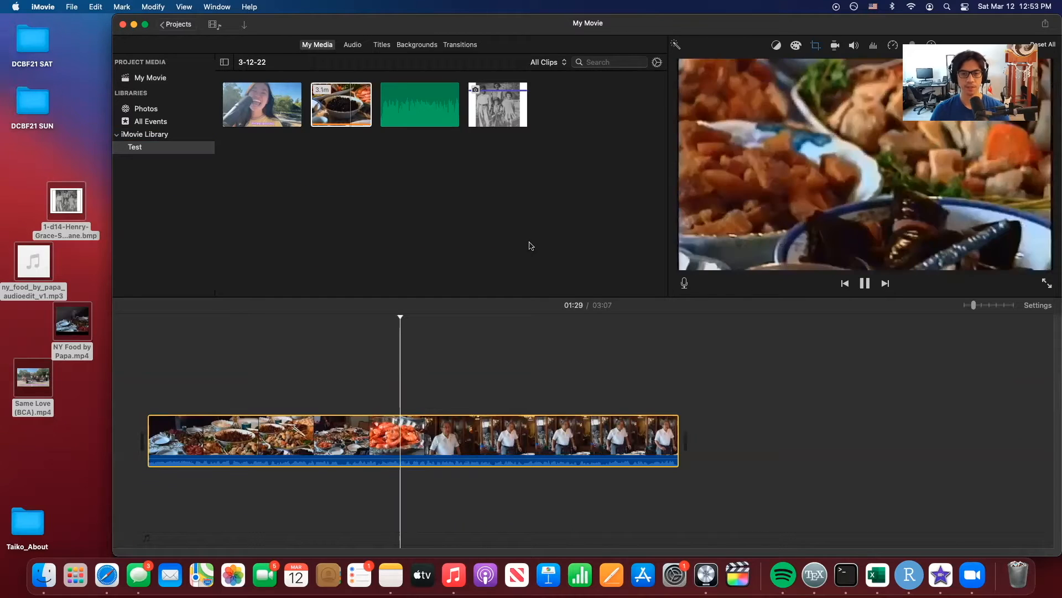
pyautogui.press('space')
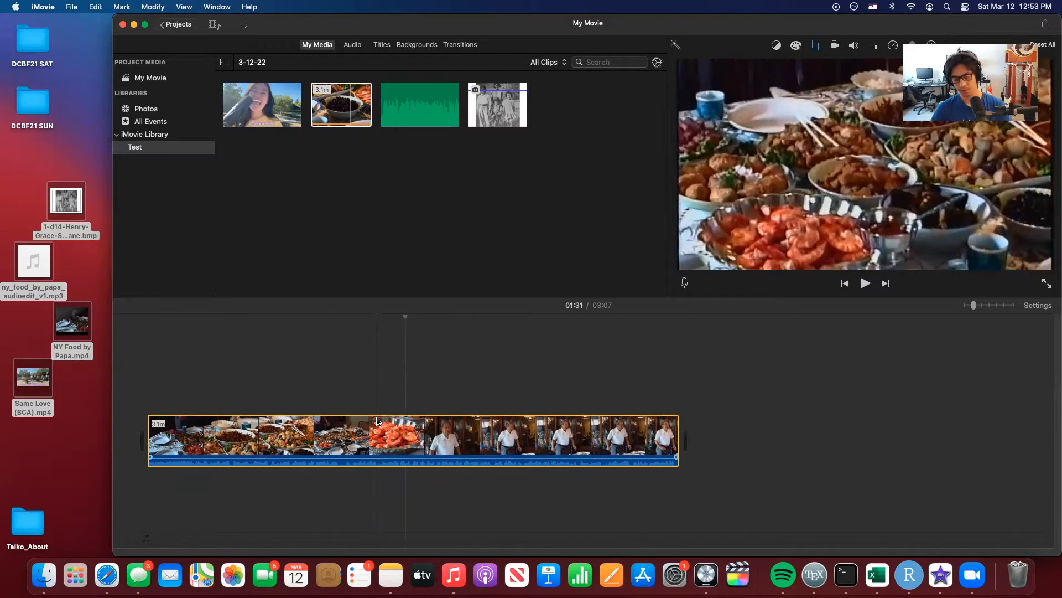
# Split the food video on the timeline at 01:08
pyautogui.click(297, 429)
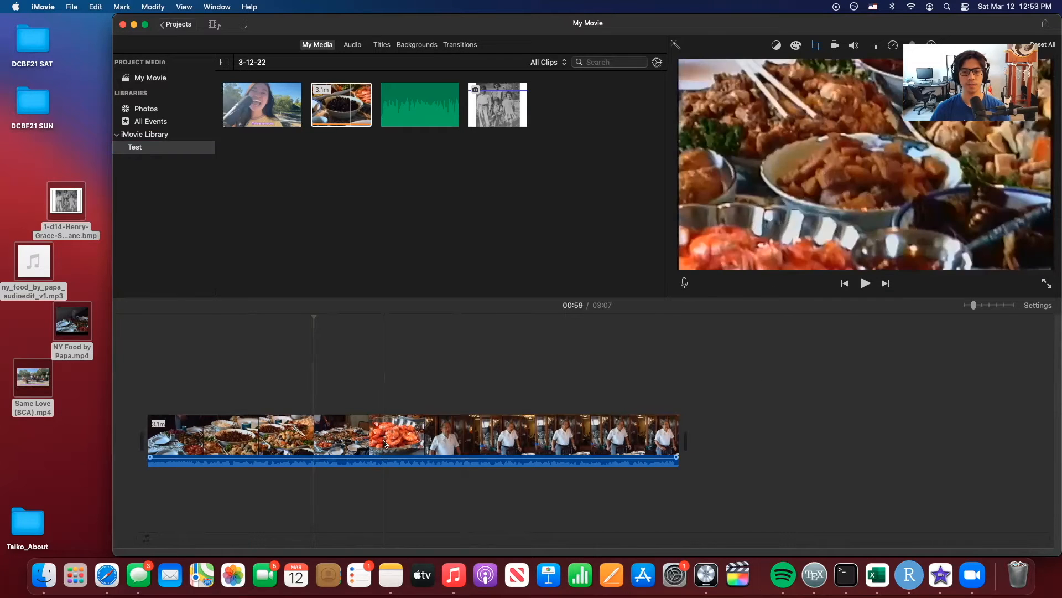
pyautogui.click(341, 437)
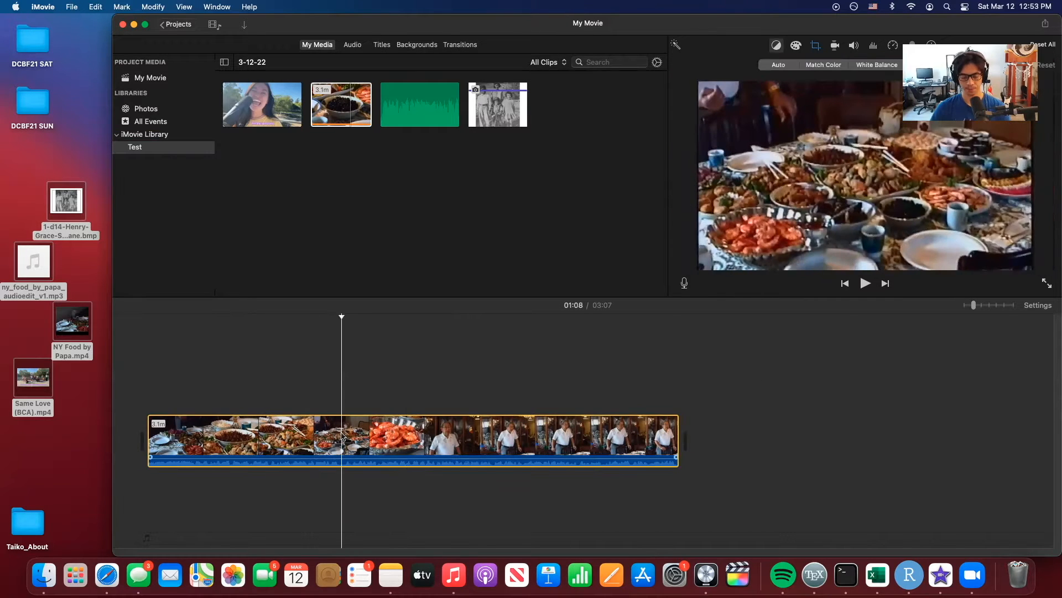
pyautogui.press('super+b')
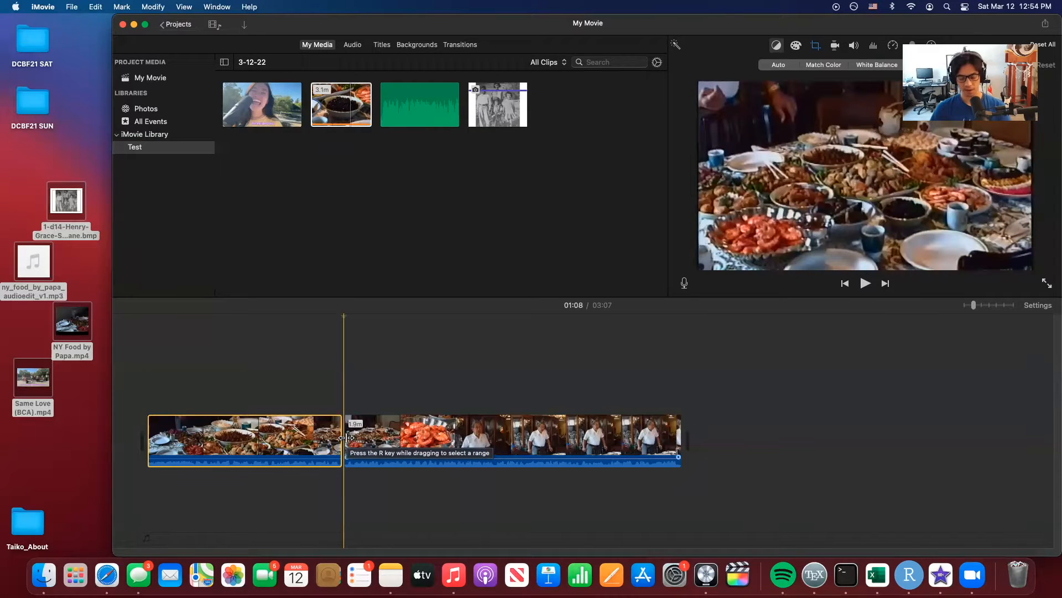
pyautogui.press('super+a')
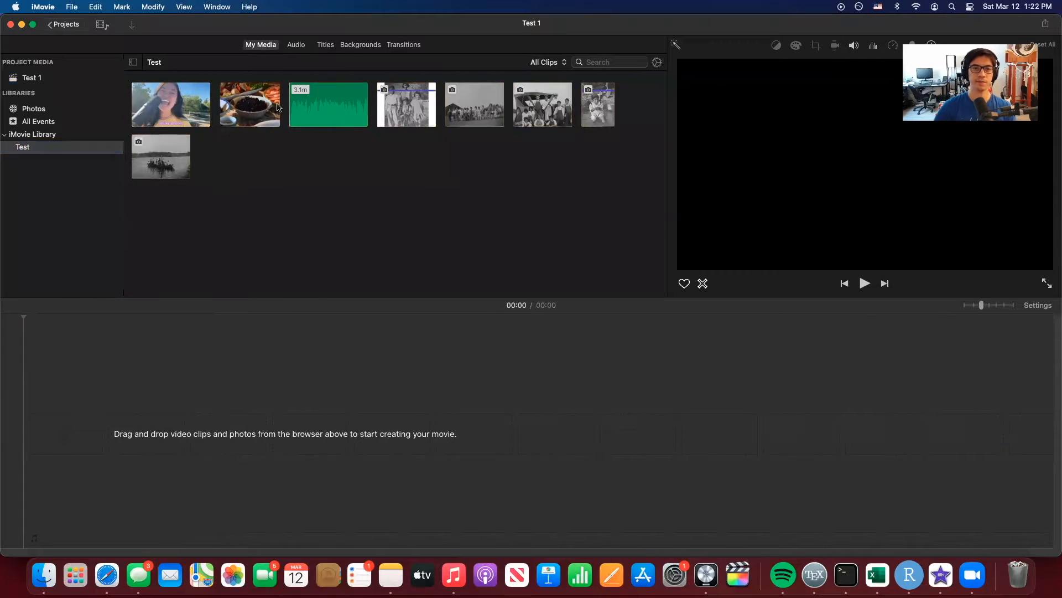
# Place the food video from the Test event on the empty Test 1 timeline and preview it
pyautogui.moveTo(238, 105); pyautogui.dragTo(82, 430)
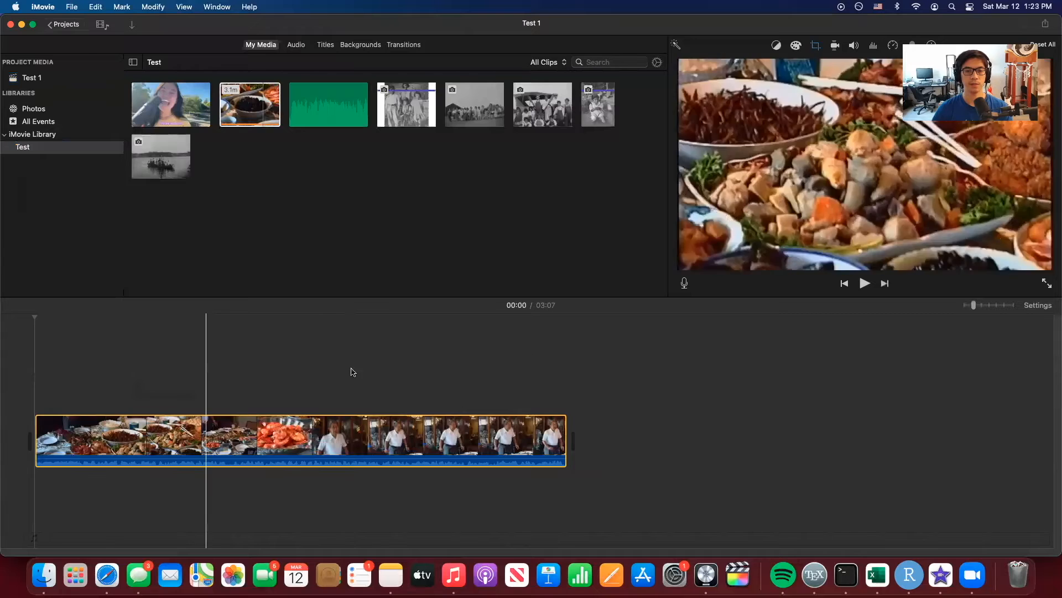
pyautogui.press('space')
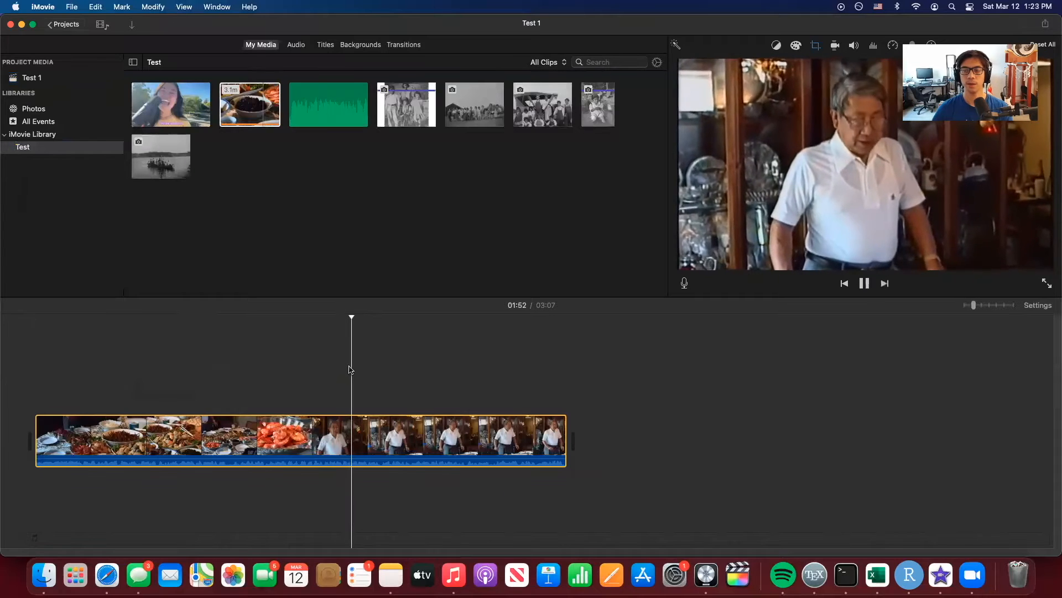
pyautogui.press('space')
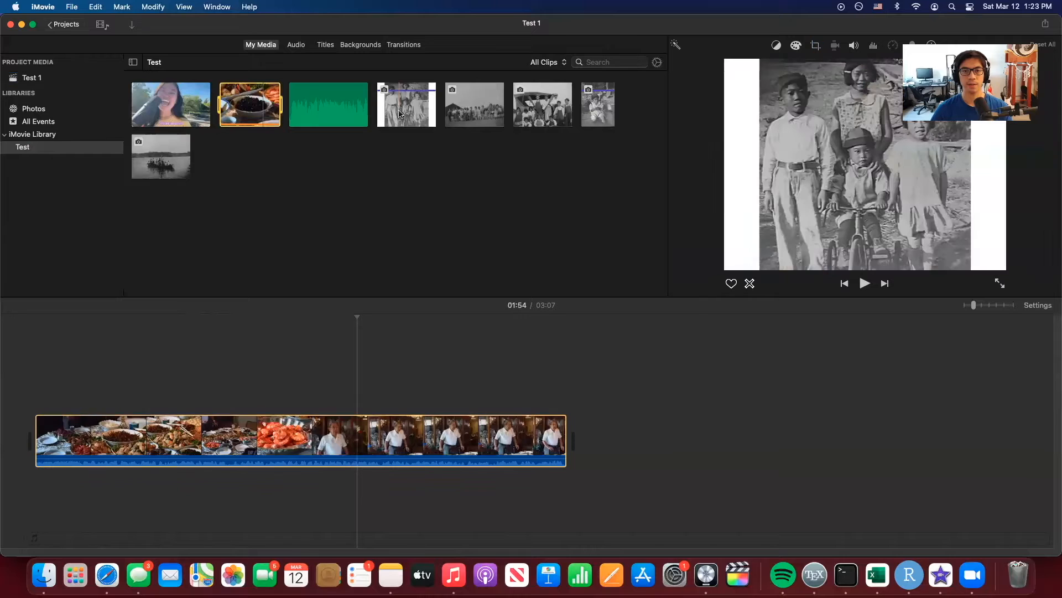
# Append the photo of the four children and the Same Love video after the food video on the timeline
pyautogui.click(404, 114)
pyautogui.moveTo(404, 114); pyautogui.dragTo(592, 437)
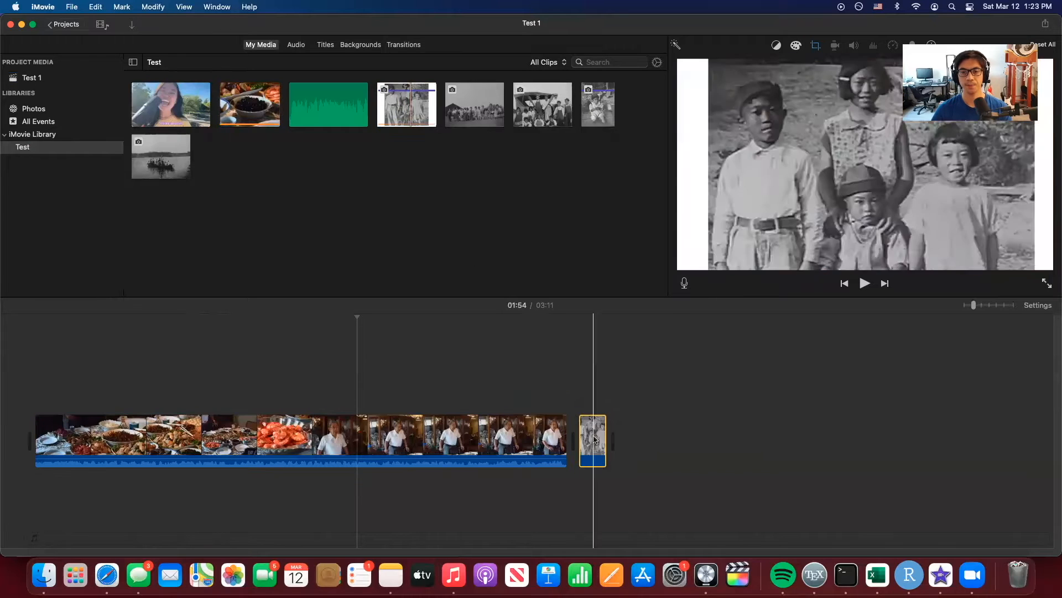
pyautogui.moveTo(161, 108); pyautogui.dragTo(643, 398)
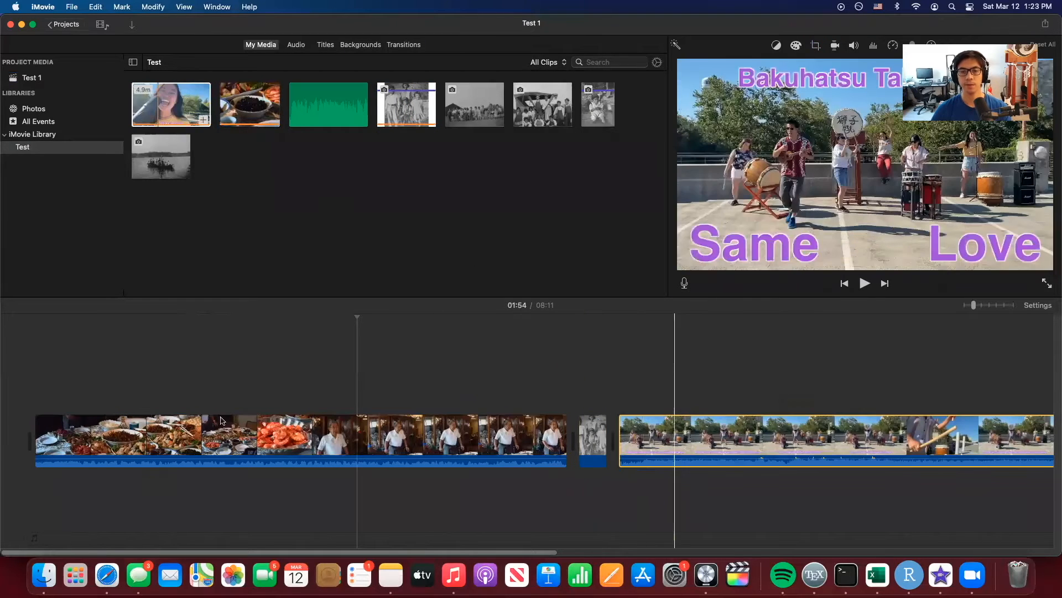
# Play the timeline from the end of the food video through the photo into the Same Love video
pyautogui.click(131, 443)
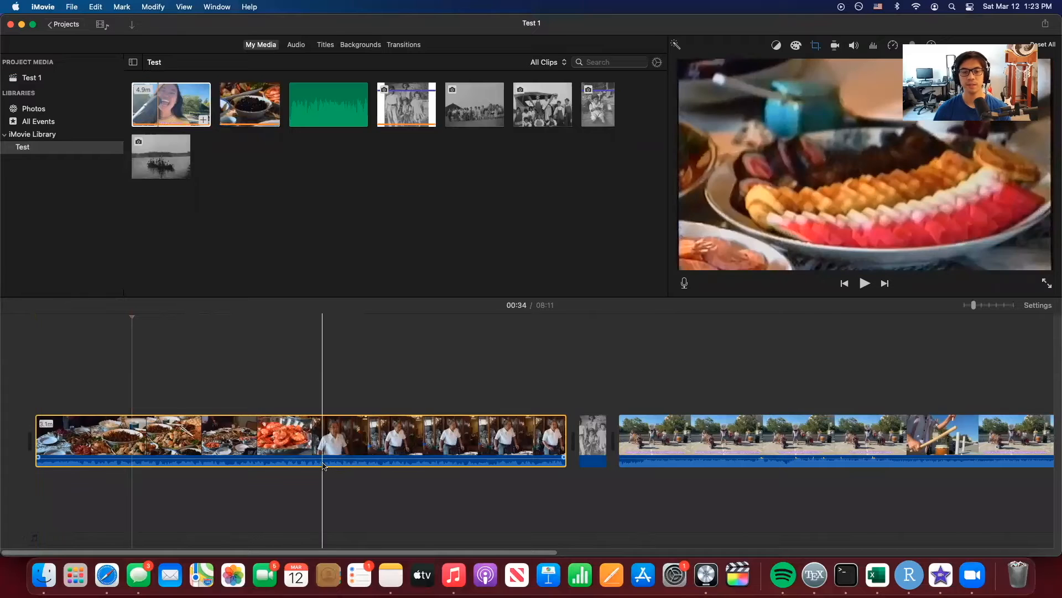
pyautogui.click(563, 401)
pyautogui.press('space')
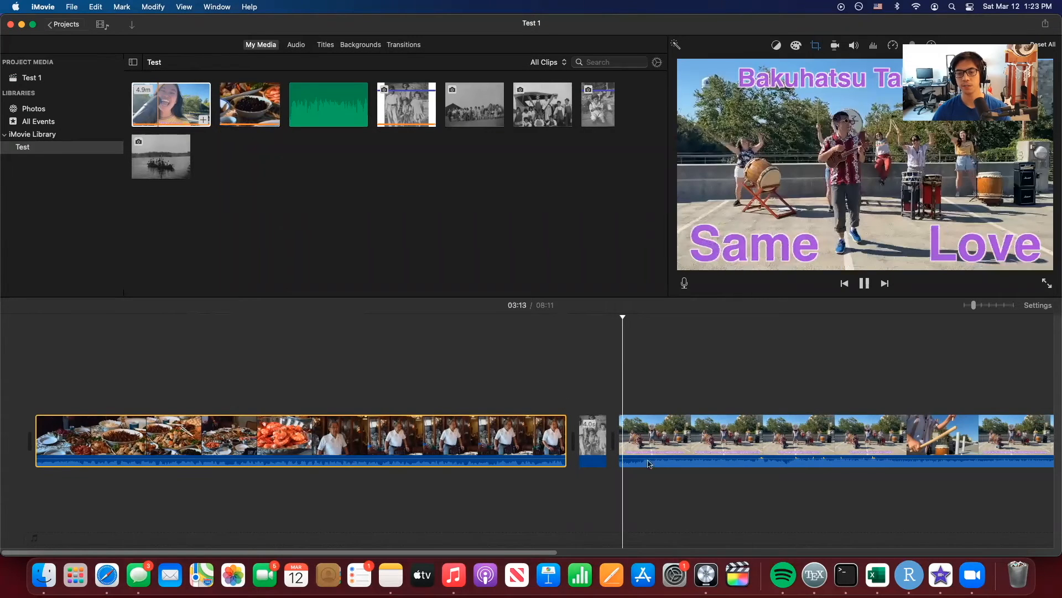
pyautogui.press('space')
# Move the photo above the food video as an overlay just after 02:23 and play that section
pyautogui.moveTo(591, 449); pyautogui.dragTo(456, 397)
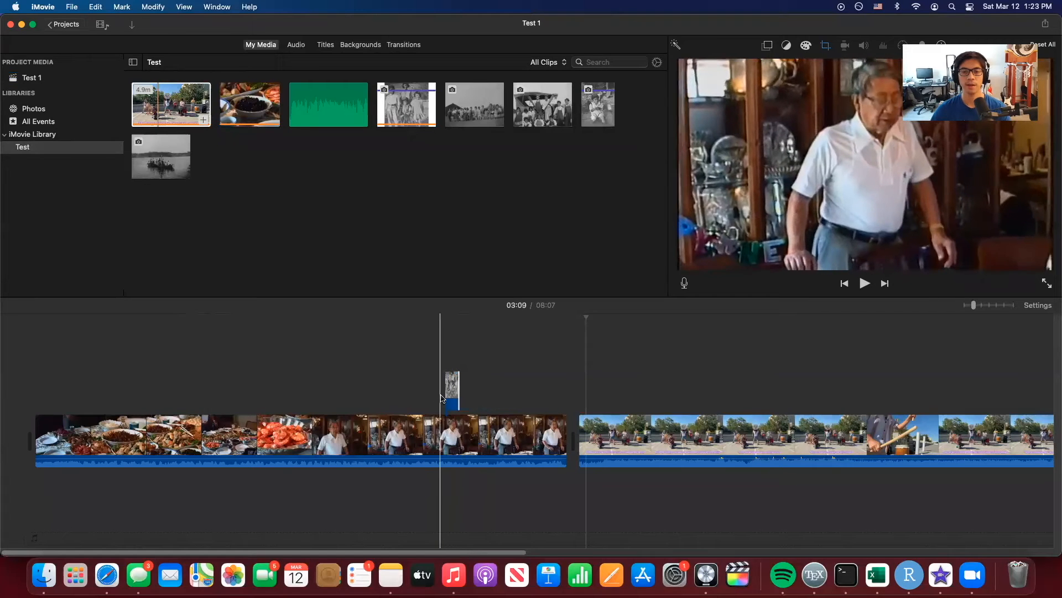
pyautogui.click(441, 397)
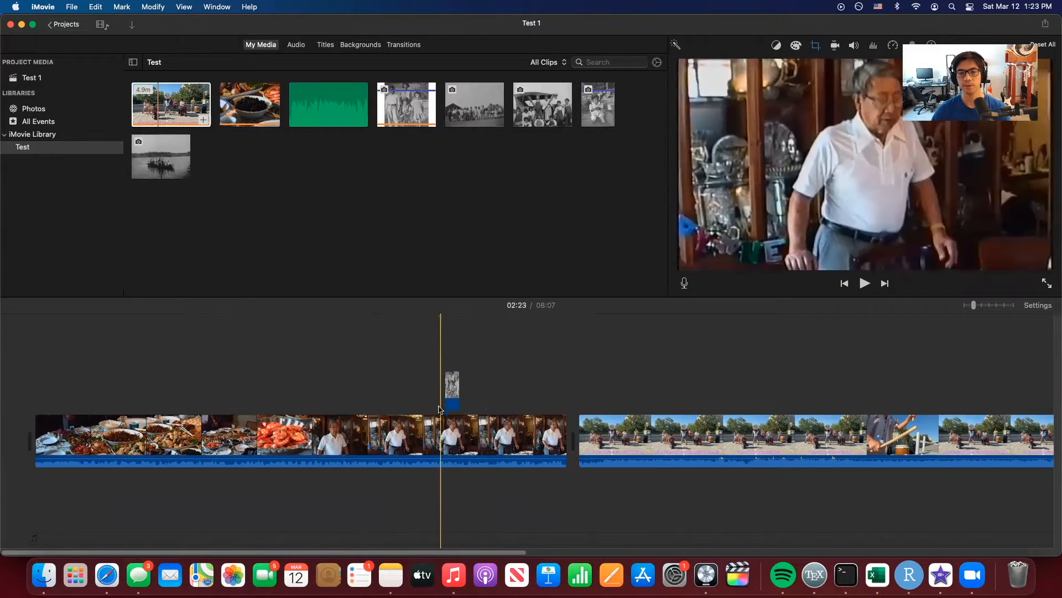
pyautogui.press('space')
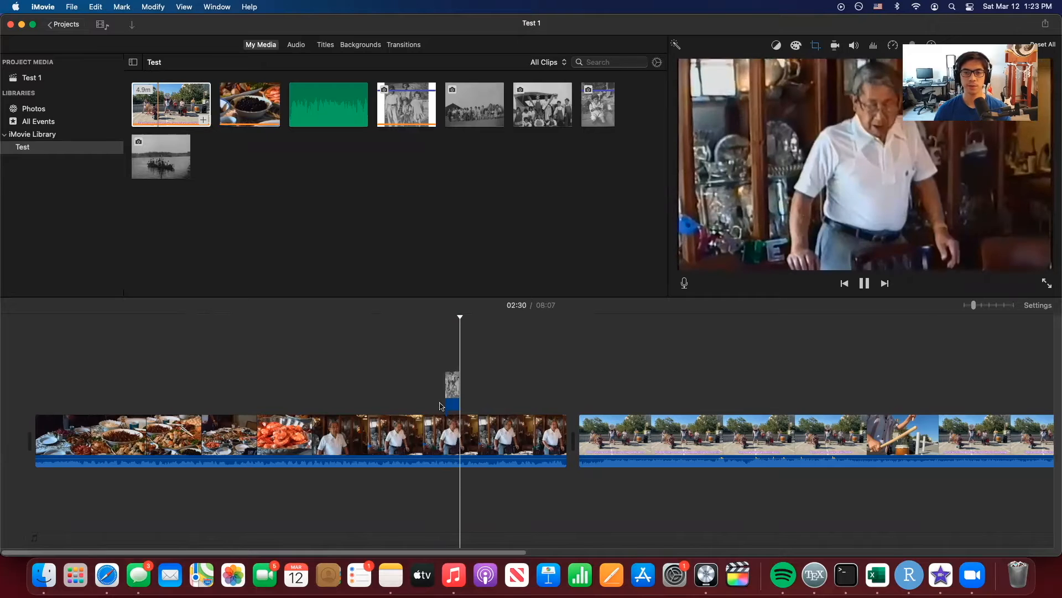
pyautogui.press('space')
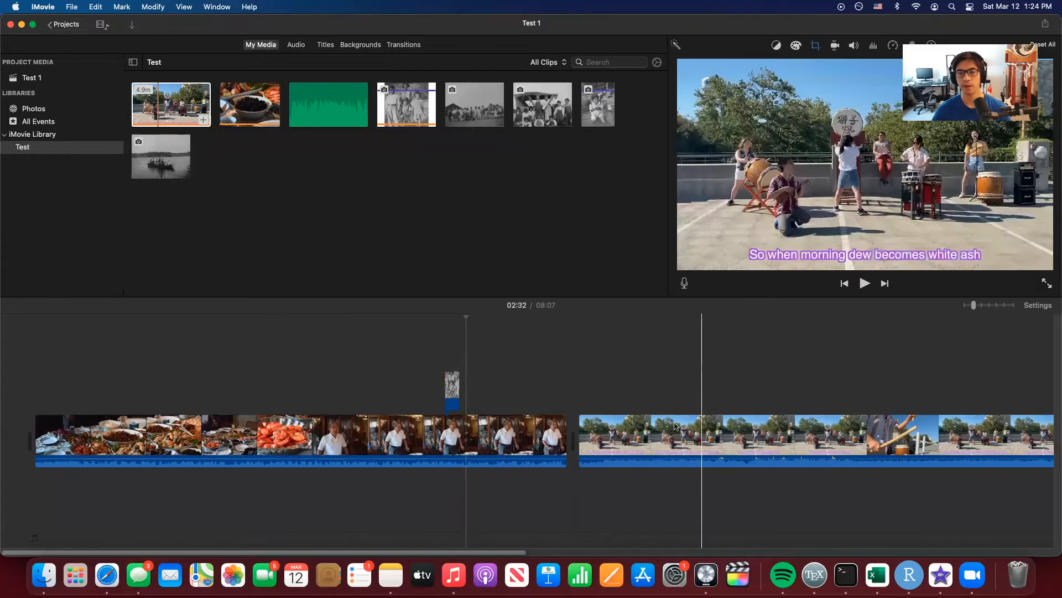
# Move the Same Love video above the last third of the food video as an overlay running past its end
pyautogui.moveTo(653, 434); pyautogui.dragTo(414, 360)
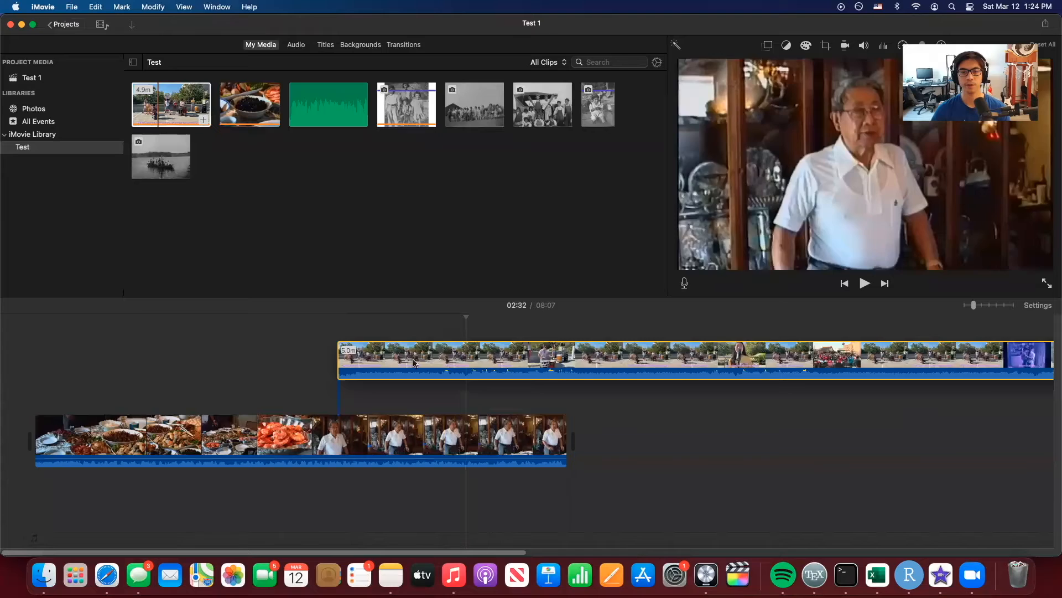
pyautogui.hscroll(-1, 454, 400)
pyautogui.hscroll(10, 454, 401)
pyautogui.hscroll(-10, 454, 402)
pyautogui.moveTo(497, 402); pyautogui.dragTo(515, 376)
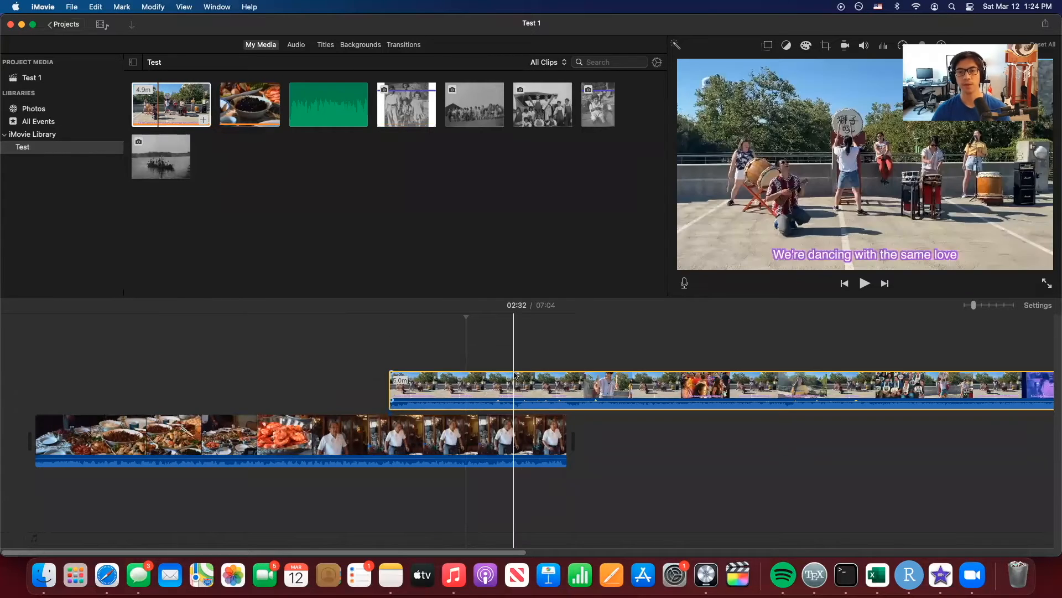
# Undo the Same Love overlay move, shift the photo overlay to the food video's first third, and overlay Same Love on the food video again
pyautogui.press('super+z')
pyautogui.press('super+z')
pyautogui.moveTo(454, 381); pyautogui.dragTo(180, 382)
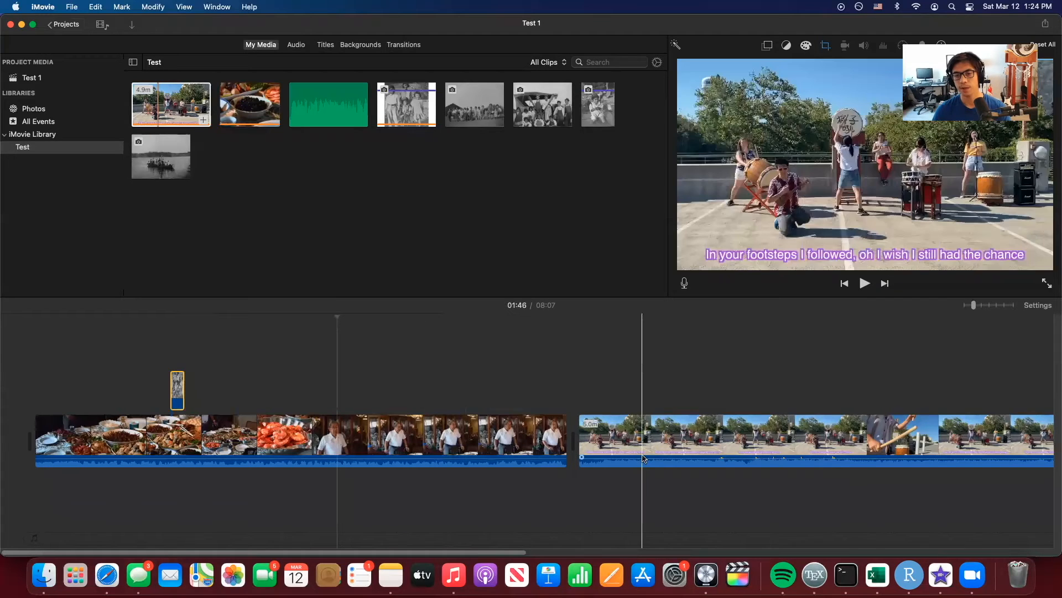
pyautogui.moveTo(645, 443); pyautogui.dragTo(459, 374)
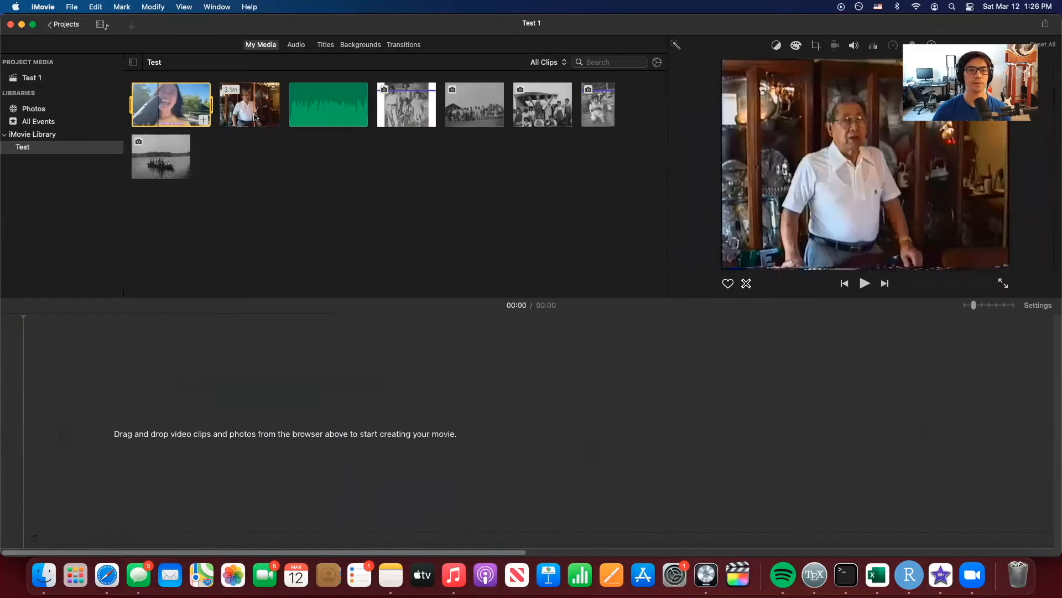
# Add the food video to the empty timeline and play a stretch of it up to about 00:55
pyautogui.click(255, 117)
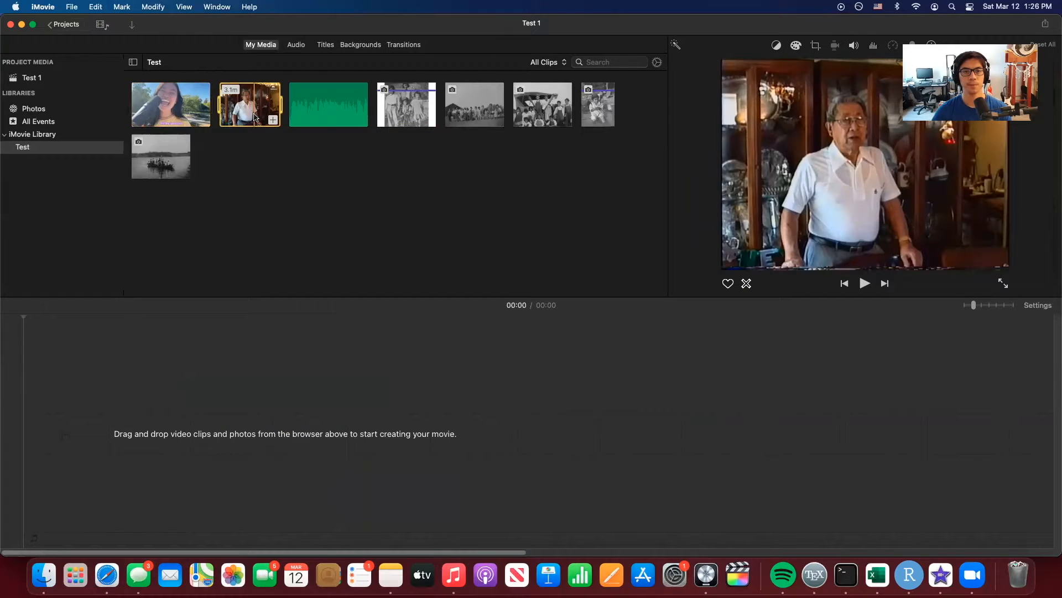
pyautogui.moveTo(251, 116); pyautogui.dragTo(162, 406)
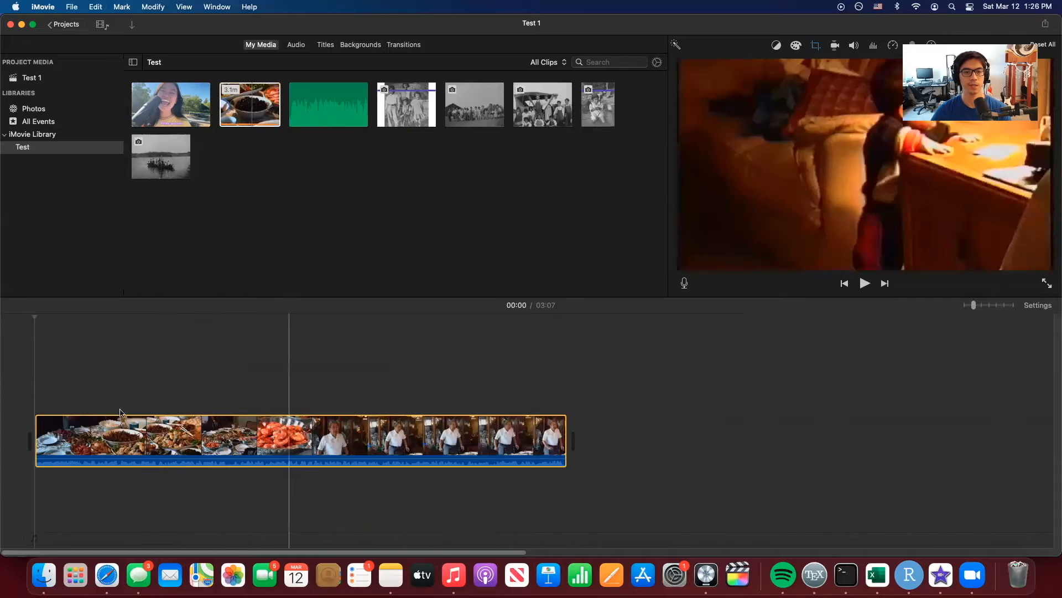
pyautogui.press('space')
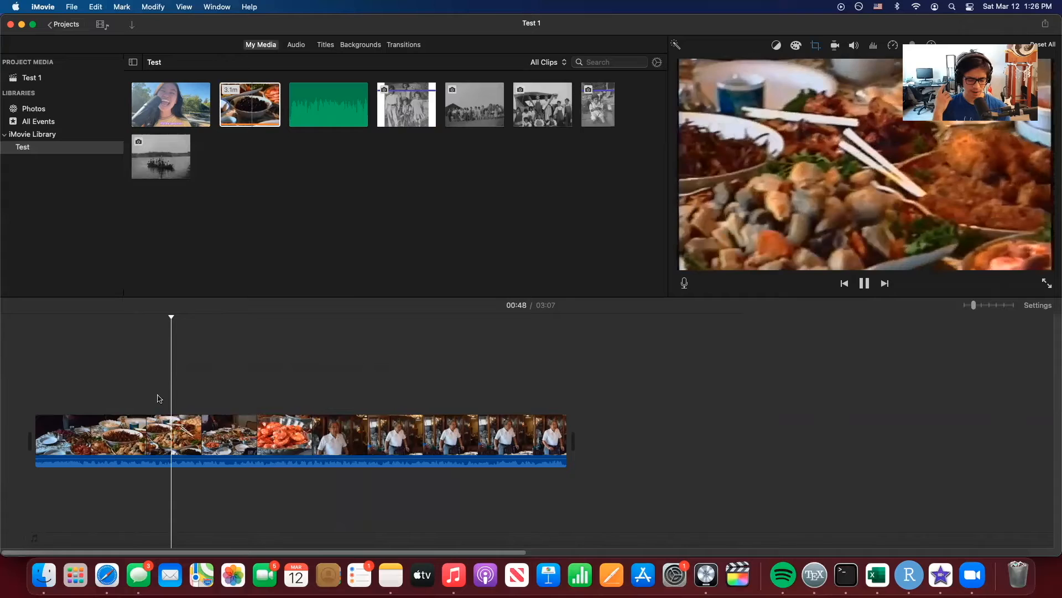
pyautogui.press('space')
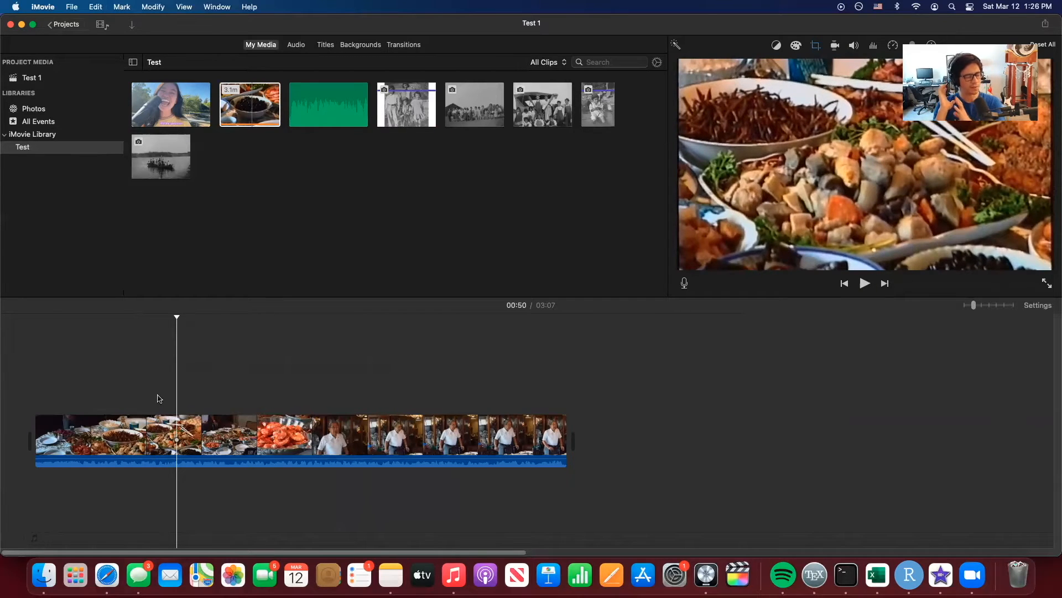
pyautogui.press('space')
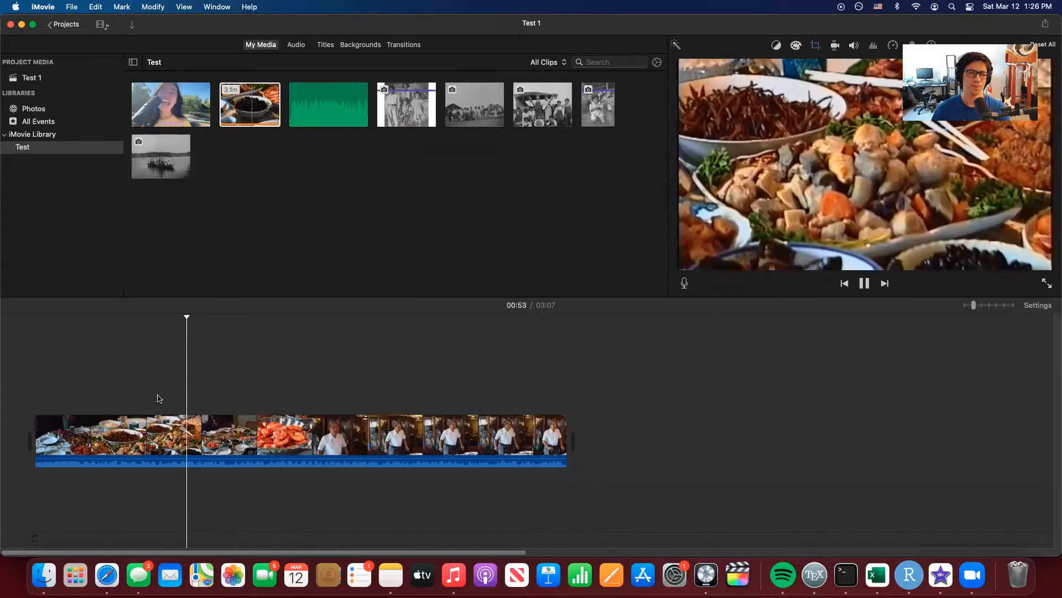
pyautogui.press('space')
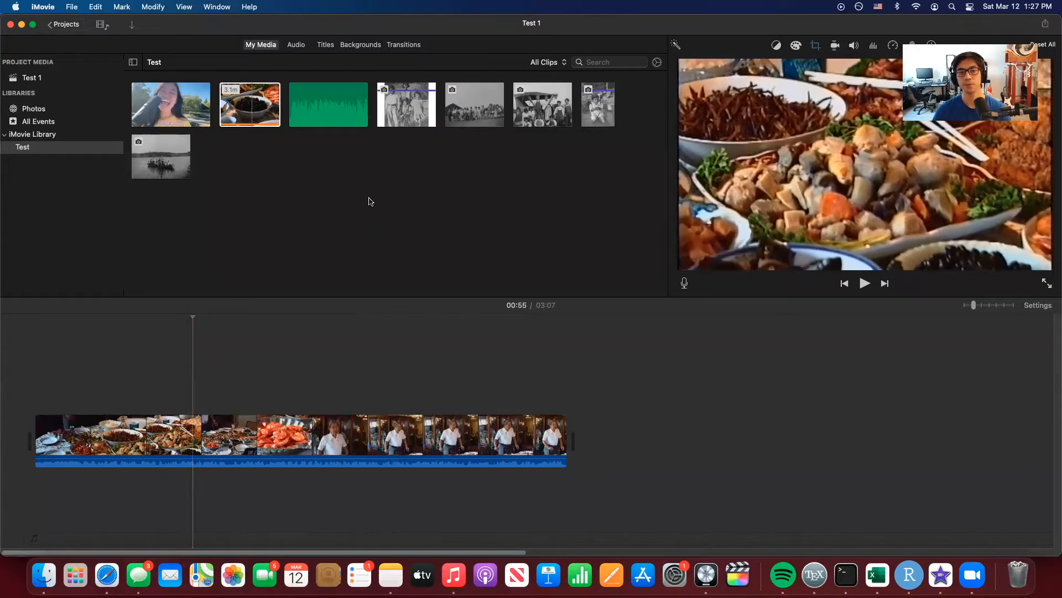
# Add the ny_food_by_papa_audioedit_v1 audio below the food video and line up its start with the video's start
pyautogui.click(331, 123)
pyautogui.moveTo(325, 111); pyautogui.dragTo(102, 388)
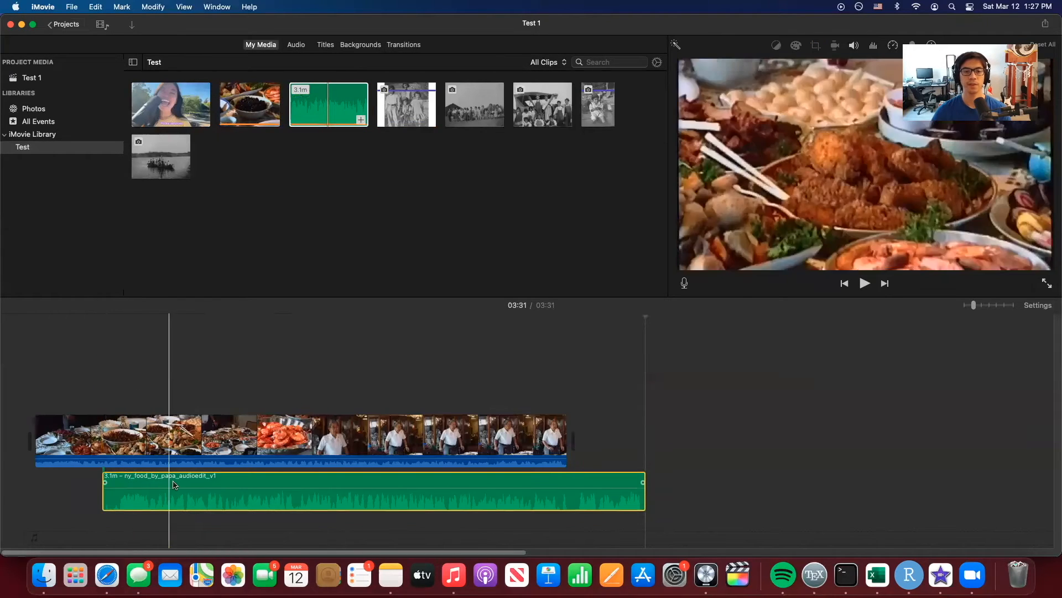
pyautogui.moveTo(171, 491); pyautogui.dragTo(304, 492)
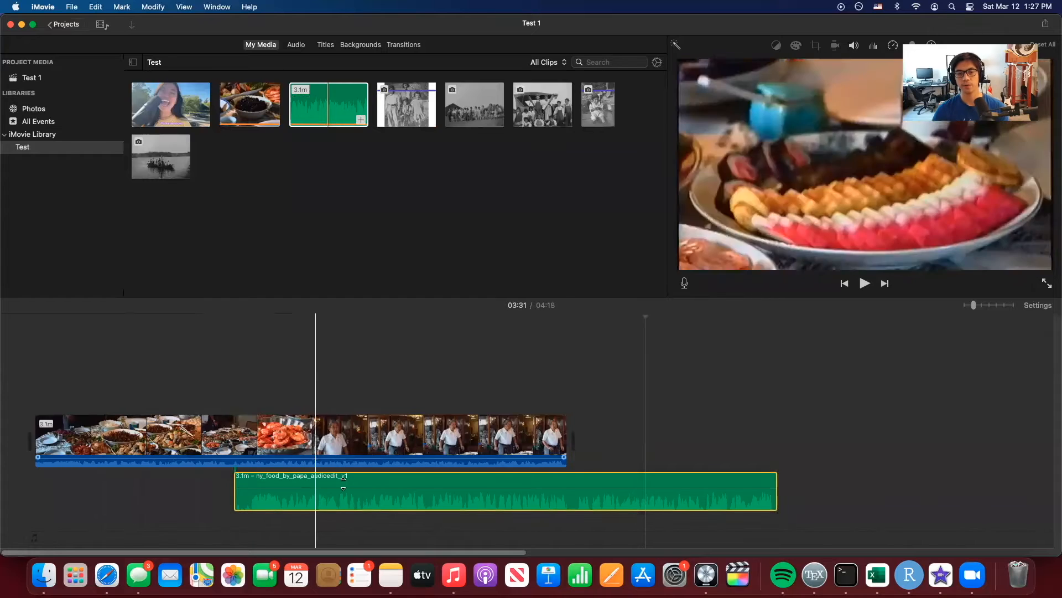
pyautogui.moveTo(385, 486); pyautogui.dragTo(381, 486)
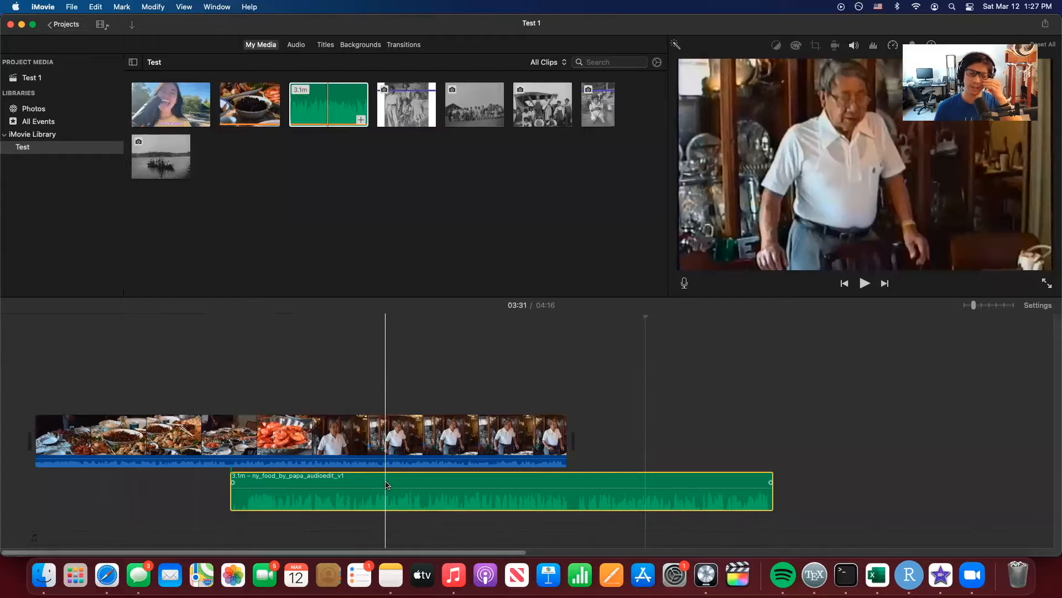
pyautogui.moveTo(387, 485); pyautogui.dragTo(183, 489)
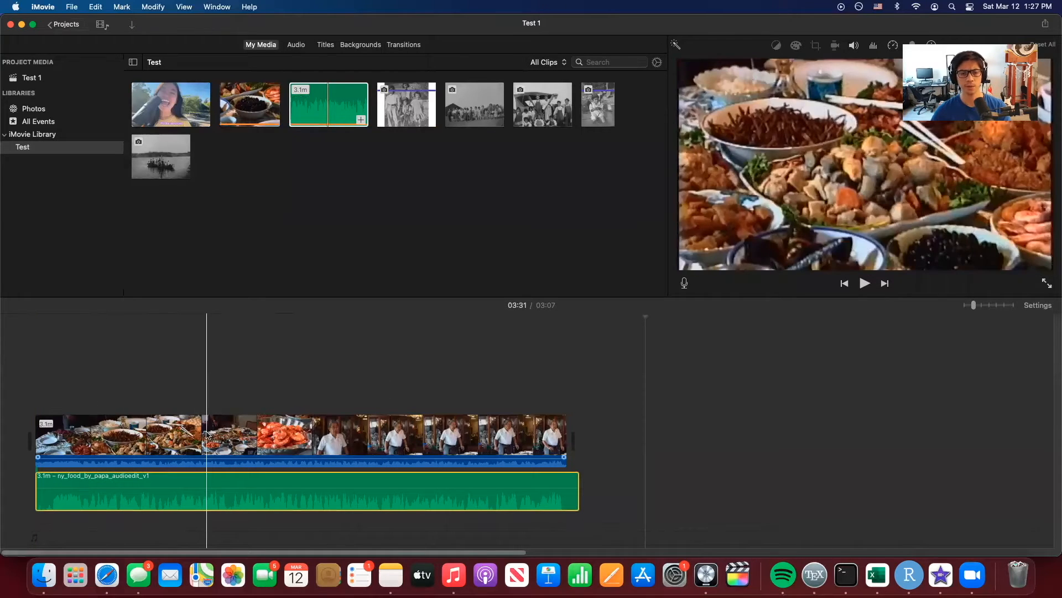
# Slide the separate audio clip to start over a third into the food video, and try a boat photo overlay at 01:43
pyautogui.moveTo(148, 482); pyautogui.dragTo(299, 483)
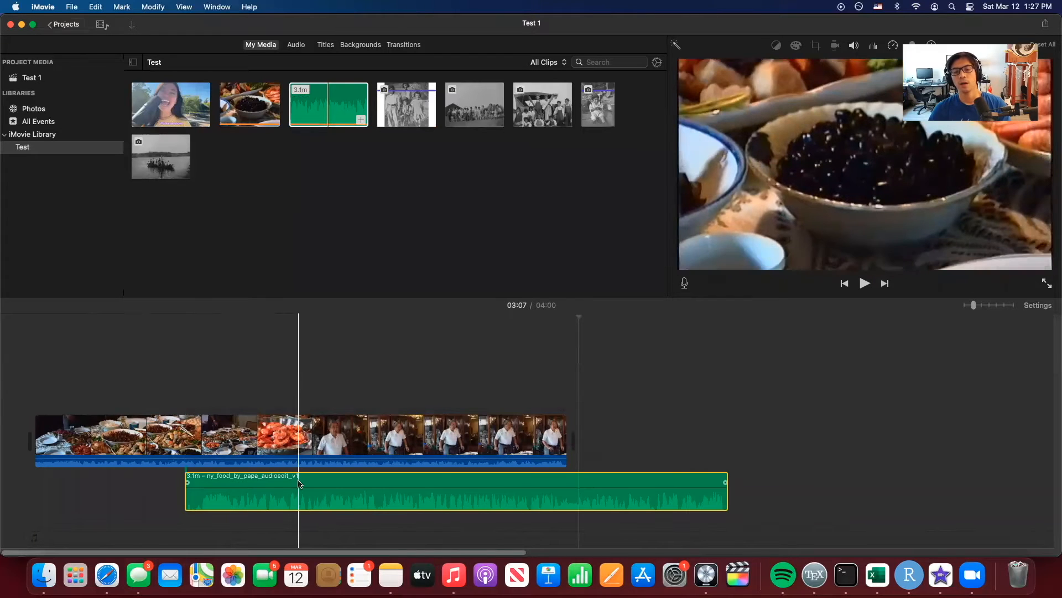
pyautogui.moveTo(441, 482)
pyautogui.mouseDown()
pyautogui.moveTo(546, 484)
pyautogui.moveTo(362, 480)
pyautogui.moveTo(640, 494)
pyautogui.moveTo(462, 482)
pyautogui.mouseUp()
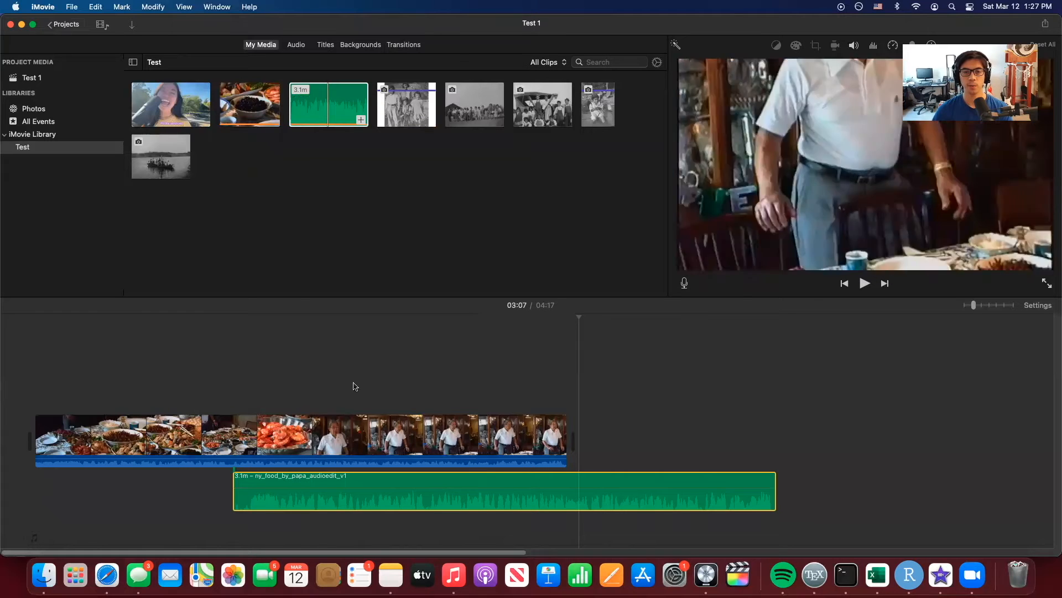
pyautogui.moveTo(174, 160); pyautogui.dragTo(323, 324)
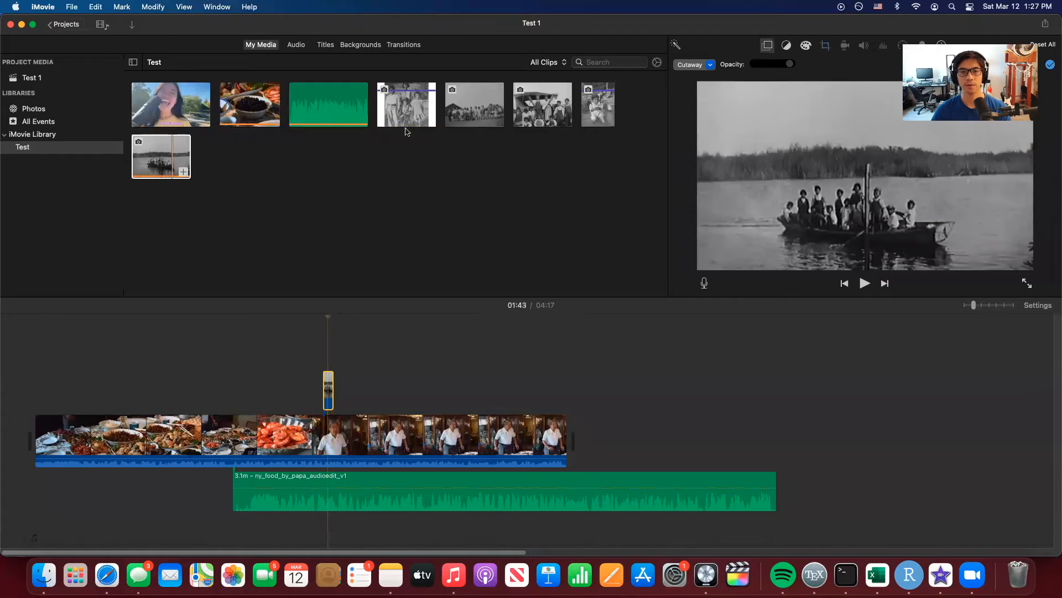
pyautogui.press('Delete')
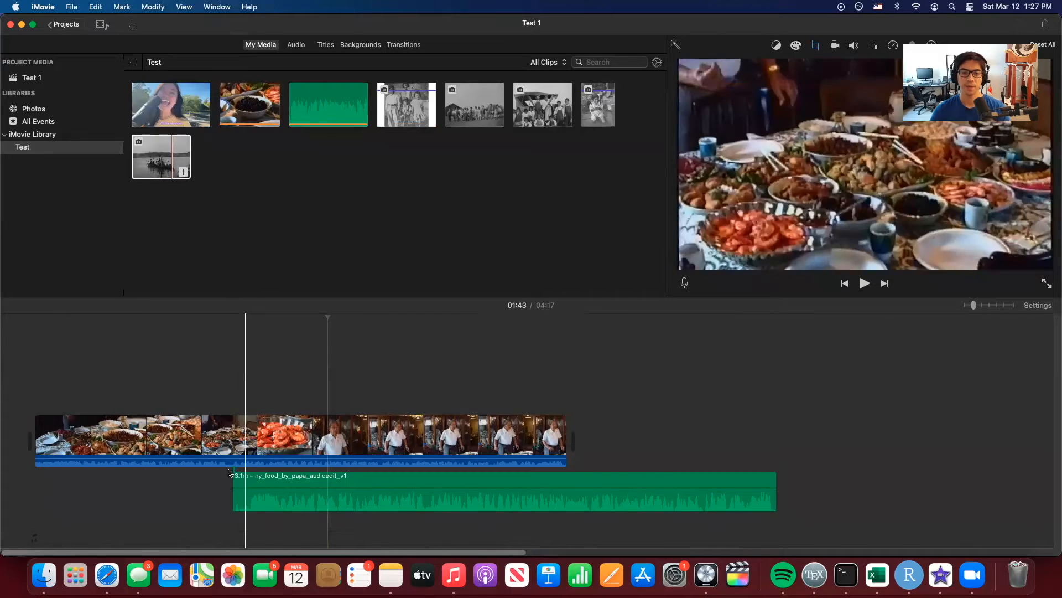
# Move the ny_food_by_papa_audioedit_v1 audio back to the start of the food video and play both from the beginning
pyautogui.click(265, 480)
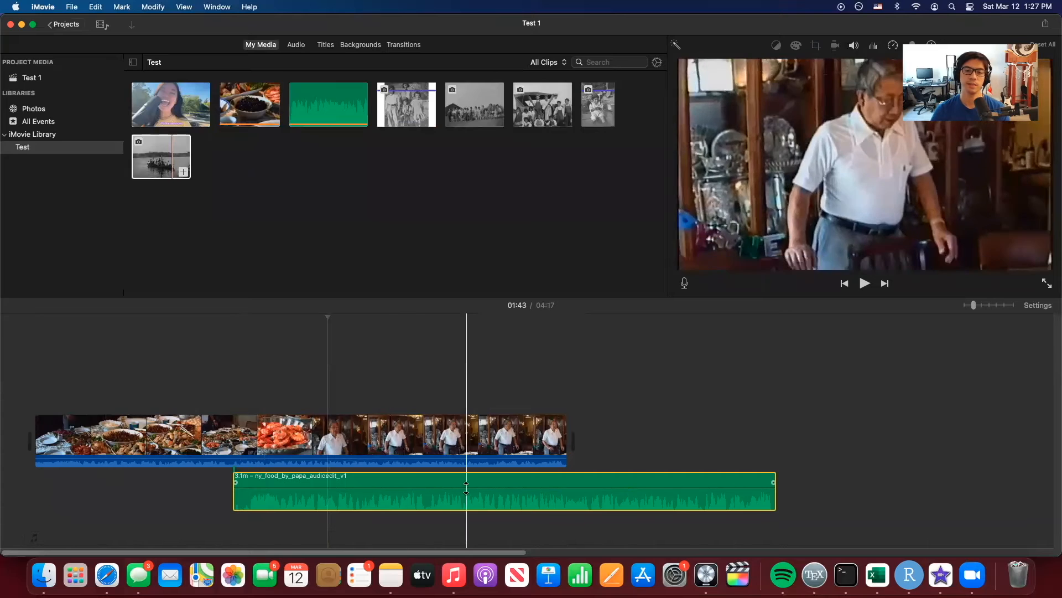
pyautogui.moveTo(476, 483); pyautogui.dragTo(34, 483)
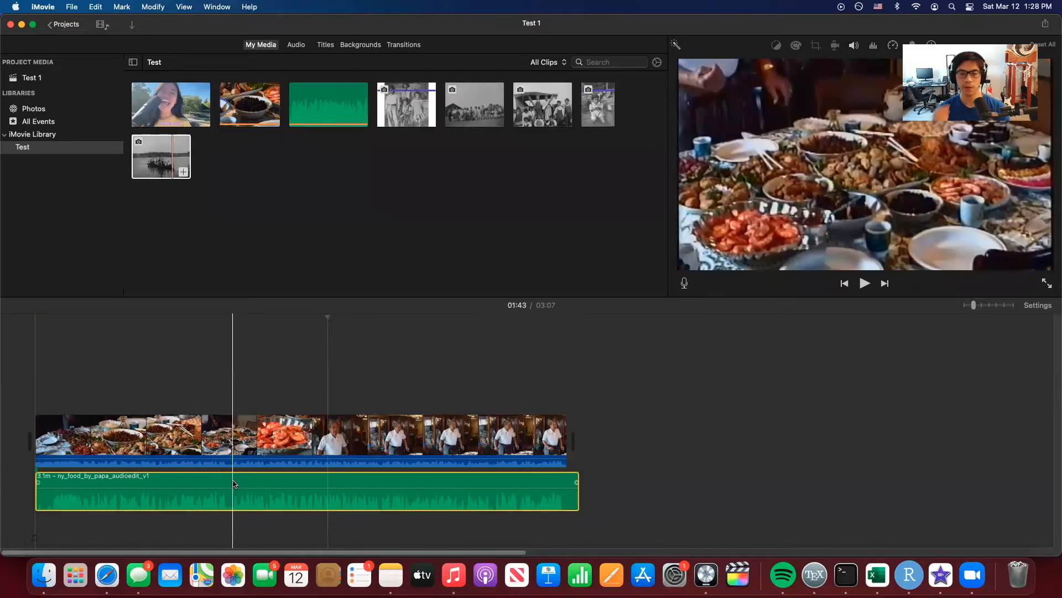
pyautogui.click(19, 391)
pyautogui.press('space')
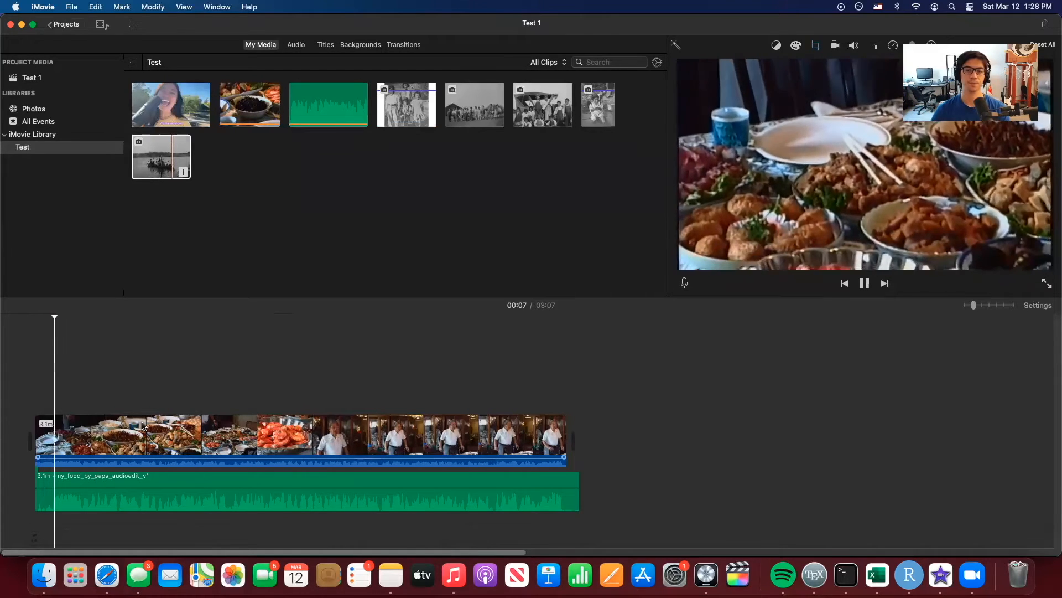
pyautogui.press('space')
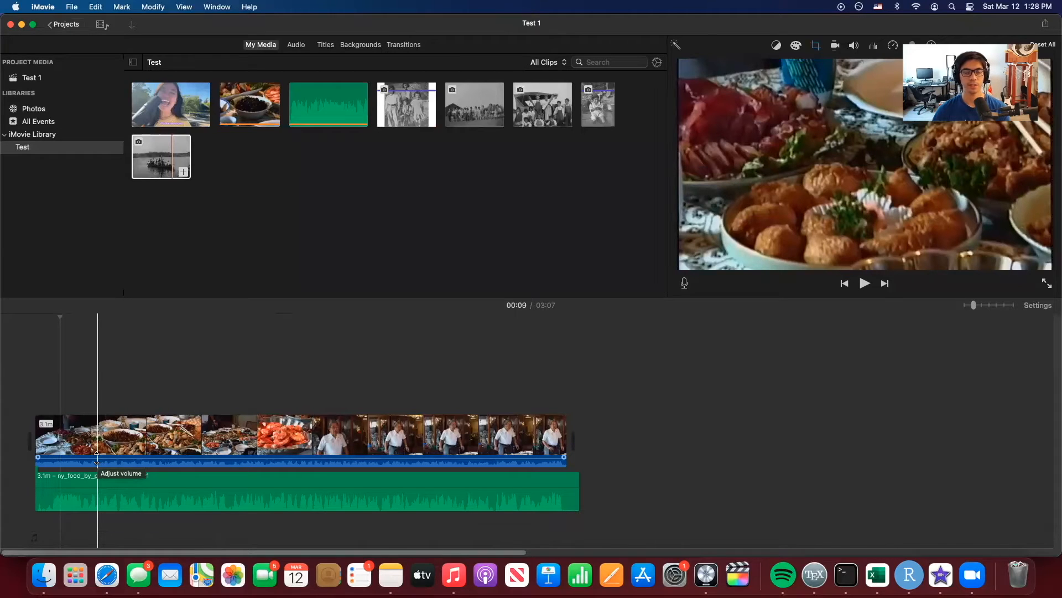
# Lower the food video's own audio to silence and play the timeline from around 00:47 to compare the sound
pyautogui.moveTo(97, 459); pyautogui.dragTo(121, 488)
pyautogui.press('space')
pyautogui.click(168, 397)
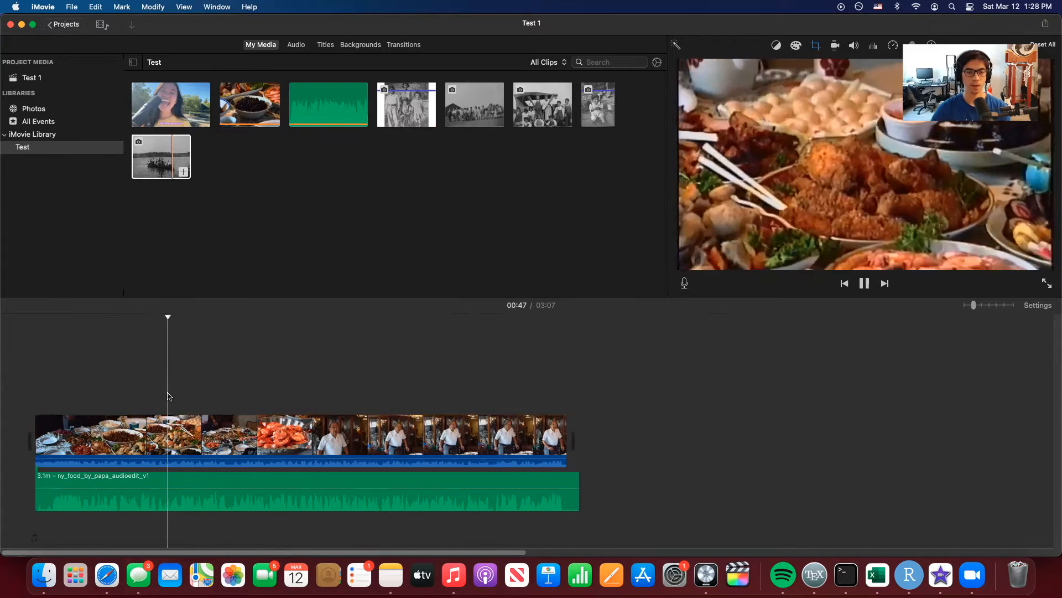
pyautogui.click(177, 443)
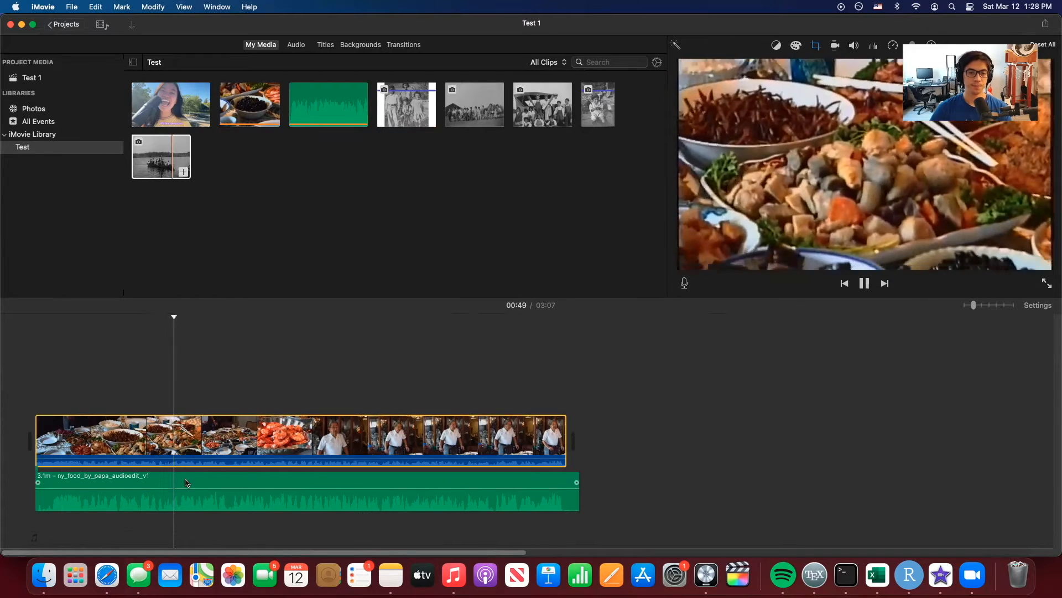
pyautogui.press('space')
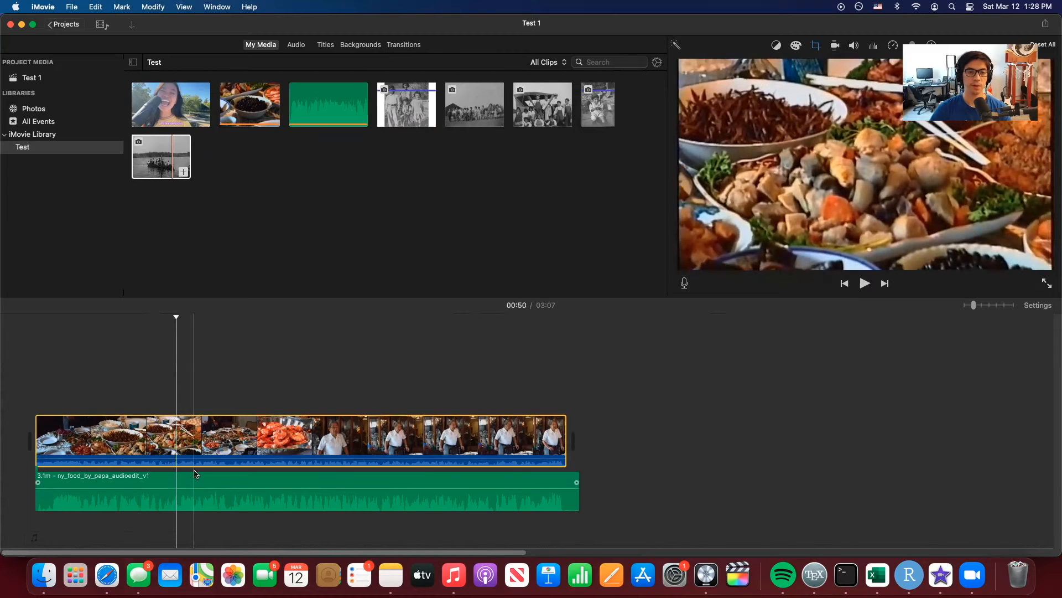
pyautogui.press('space')
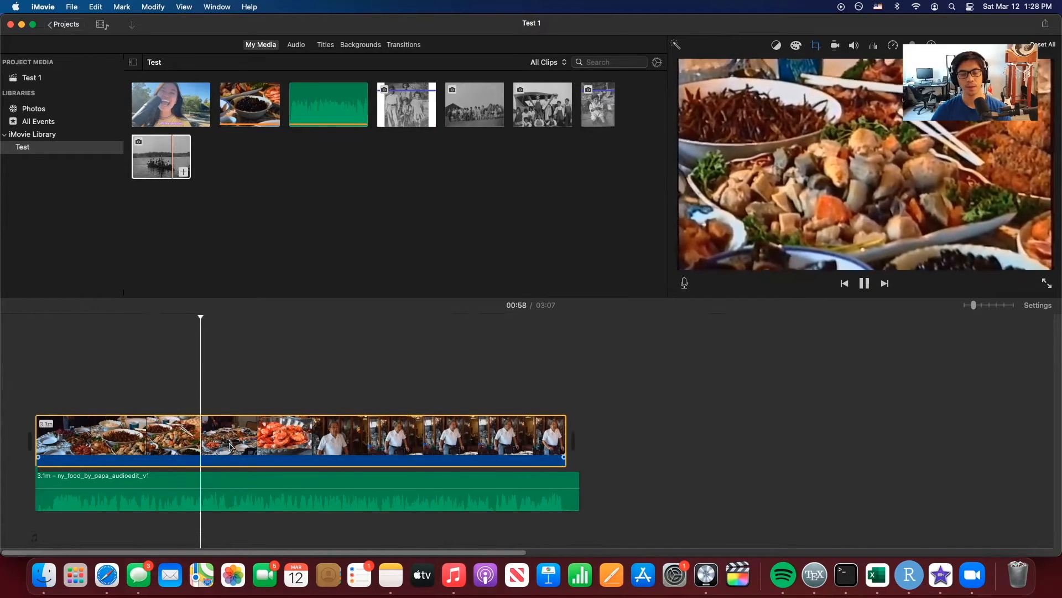
# Detach the audio from the food video and set the volume of the detached NY Food by Papa track to 0%
pyautogui.rightClick(231, 446)
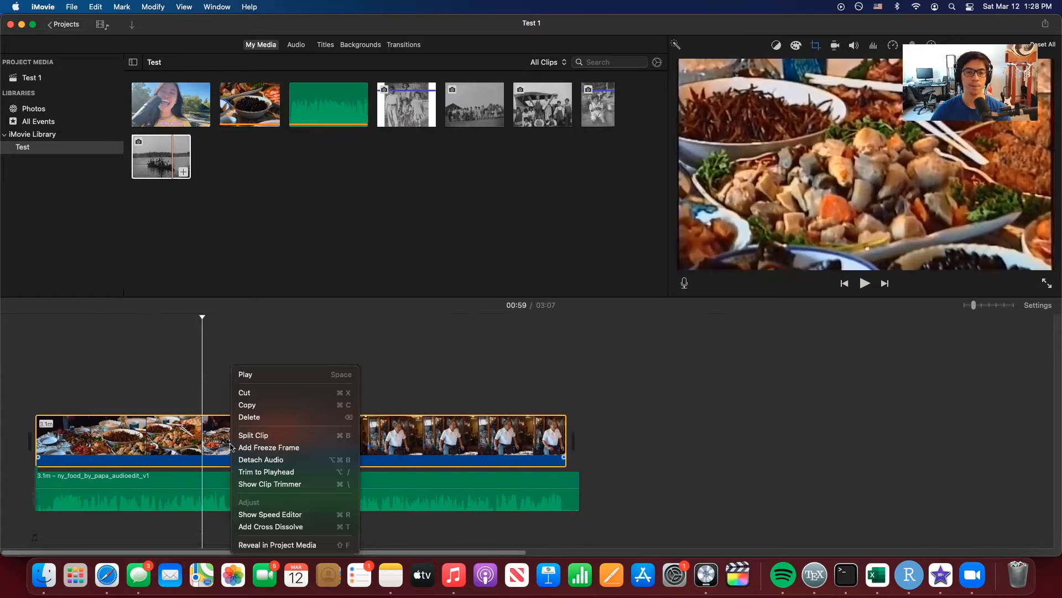
pyautogui.click(244, 459)
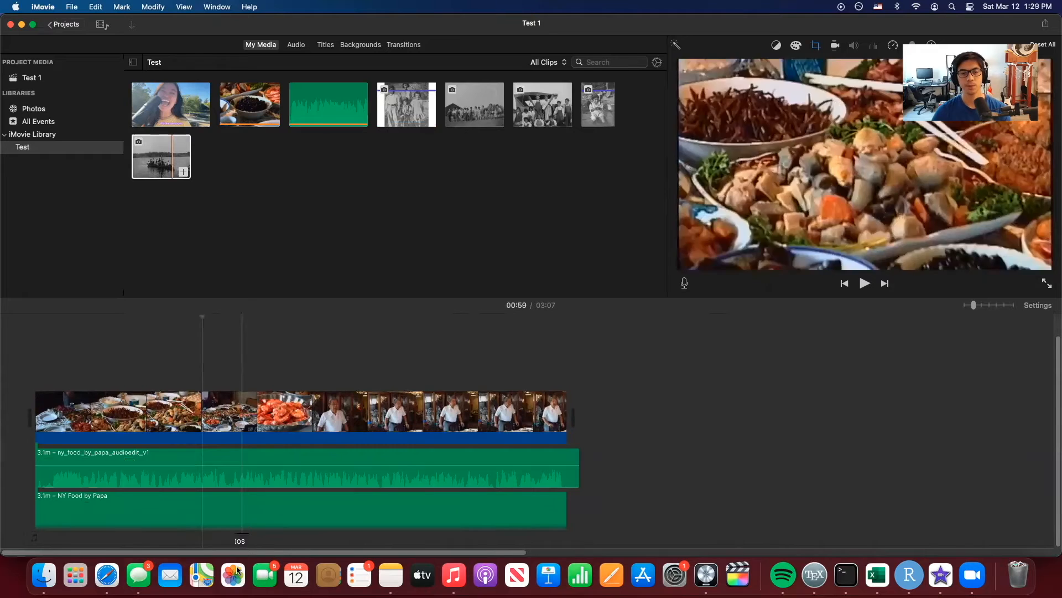
pyautogui.moveTo(254, 501); pyautogui.dragTo(254, 509)
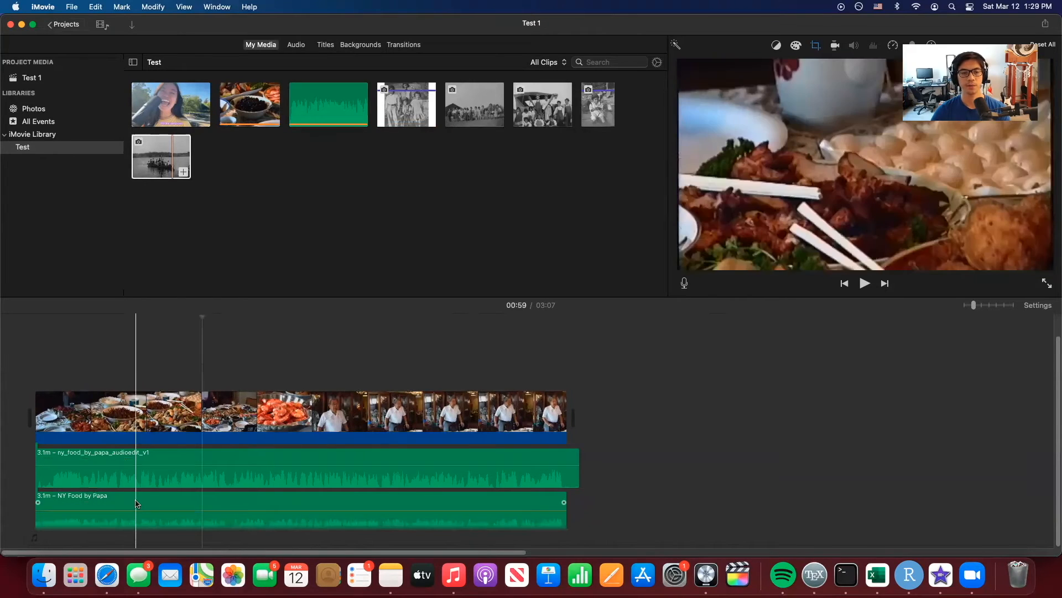
pyautogui.moveTo(136, 509); pyautogui.dragTo(139, 565)
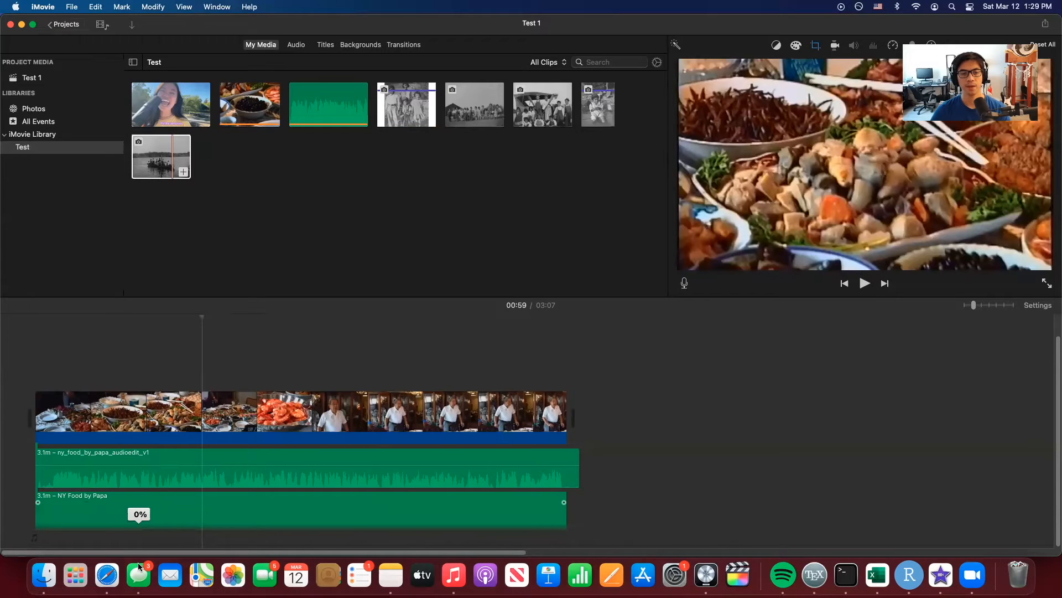
# Play the timeline to about 01:16 with the detached track silenced, and delete the NY Food by Papa audio track
pyautogui.click(218, 500)
pyautogui.press('space')
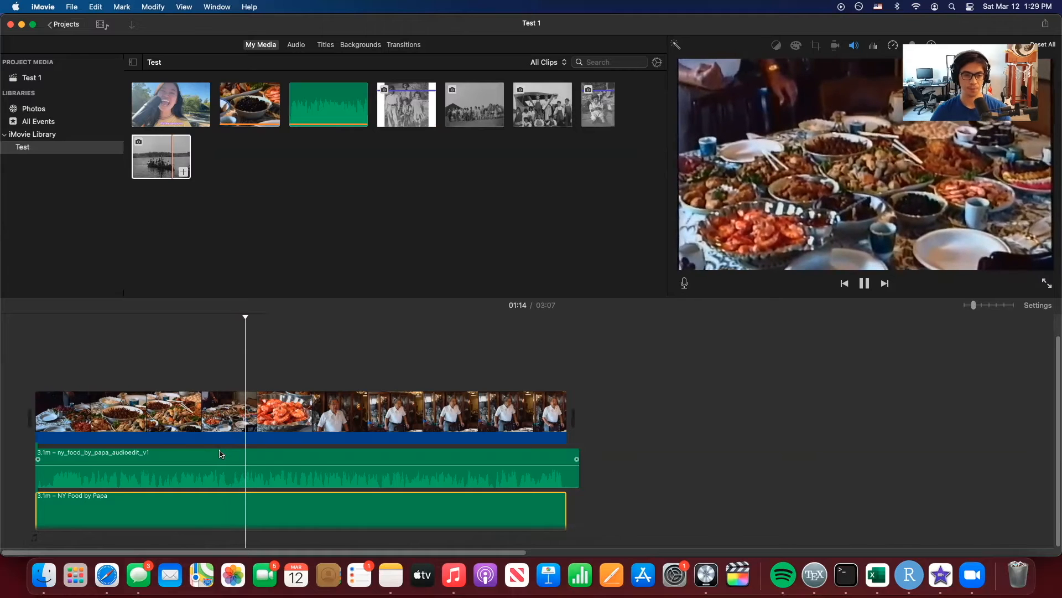
pyautogui.press('space')
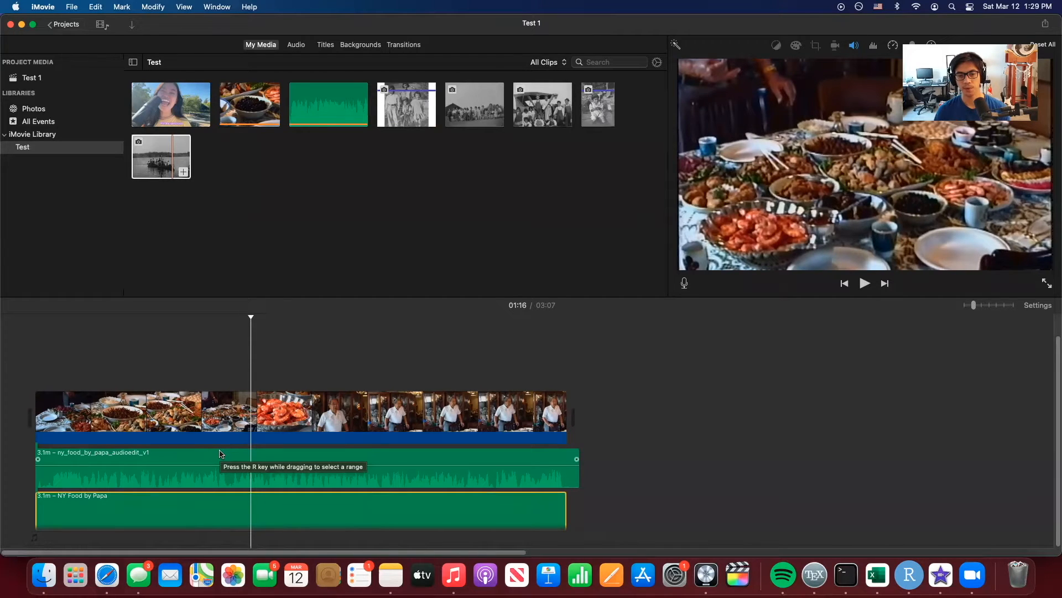
pyautogui.moveTo(249, 528); pyautogui.dragTo(253, 503)
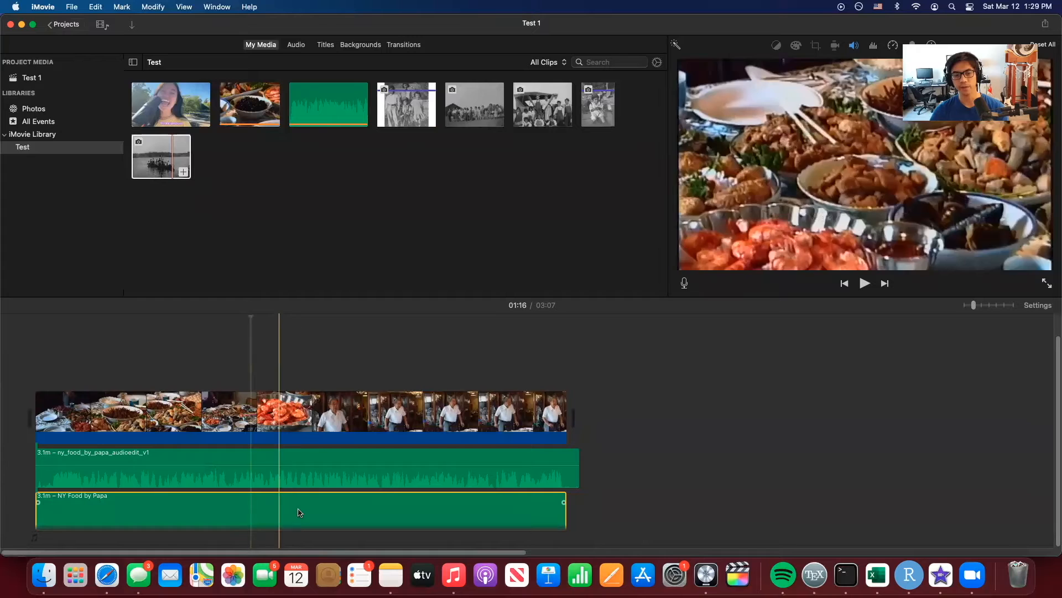
pyautogui.press('Delete')
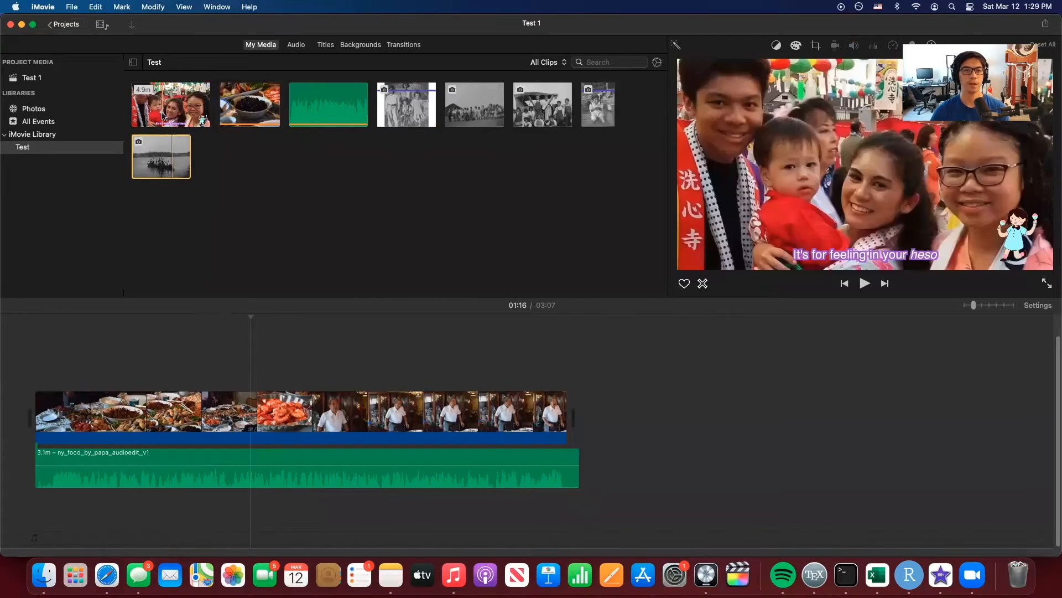
# Overlay the Same Love video above the food video, play it to 00:26, and align its start with the food video's start
pyautogui.moveTo(182, 108); pyautogui.dragTo(74, 347)
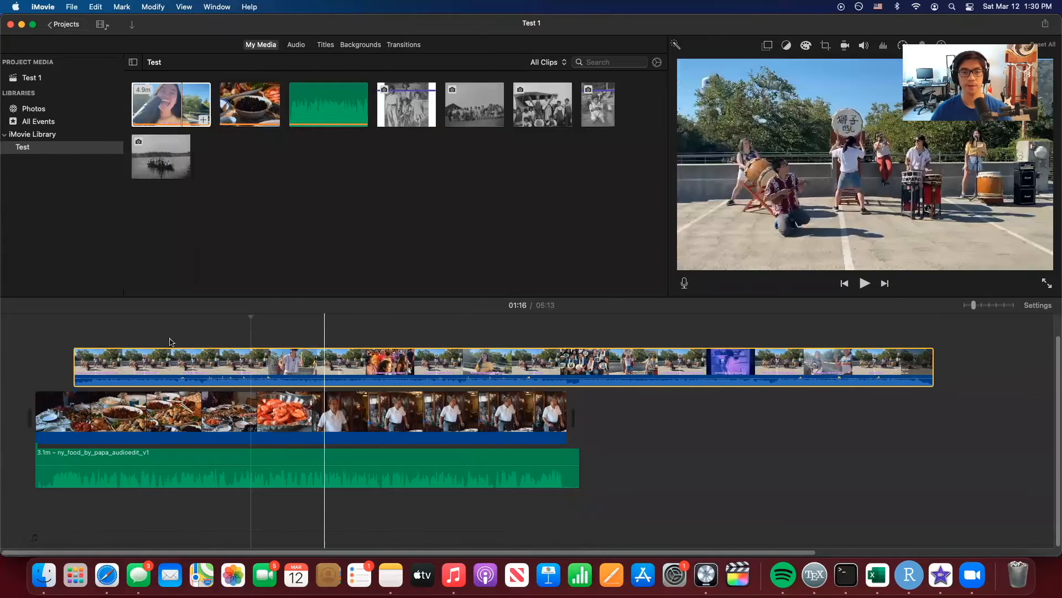
pyautogui.press('space')
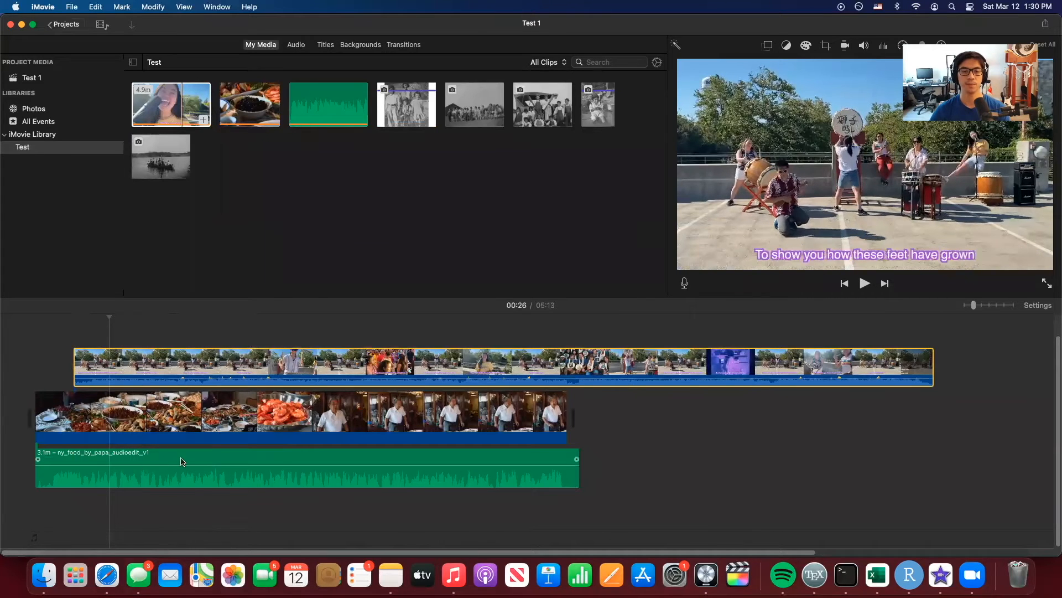
pyautogui.moveTo(247, 367); pyautogui.dragTo(207, 363)
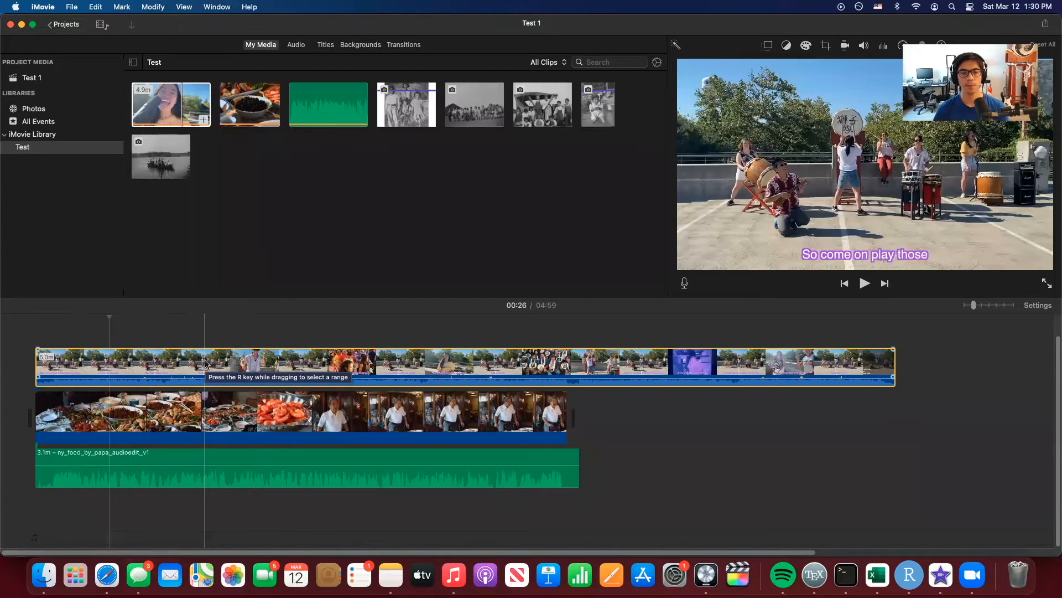
# Detach the audio from the overlaid Same Love video and delete the video clip, keeping its audio track
pyautogui.rightClick(260, 361)
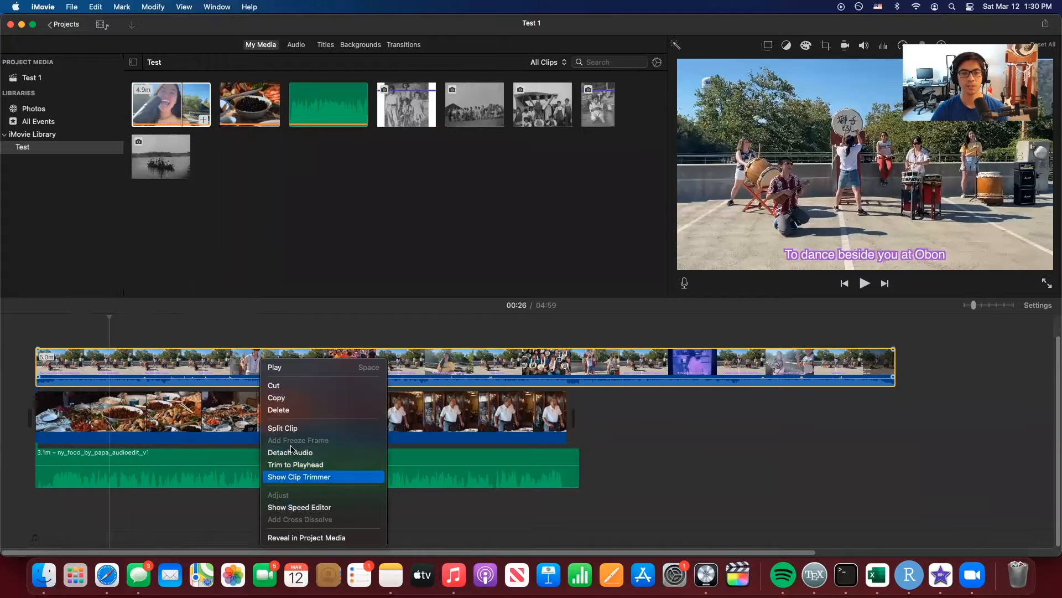
pyautogui.rightClick(189, 367)
pyautogui.click(238, 458)
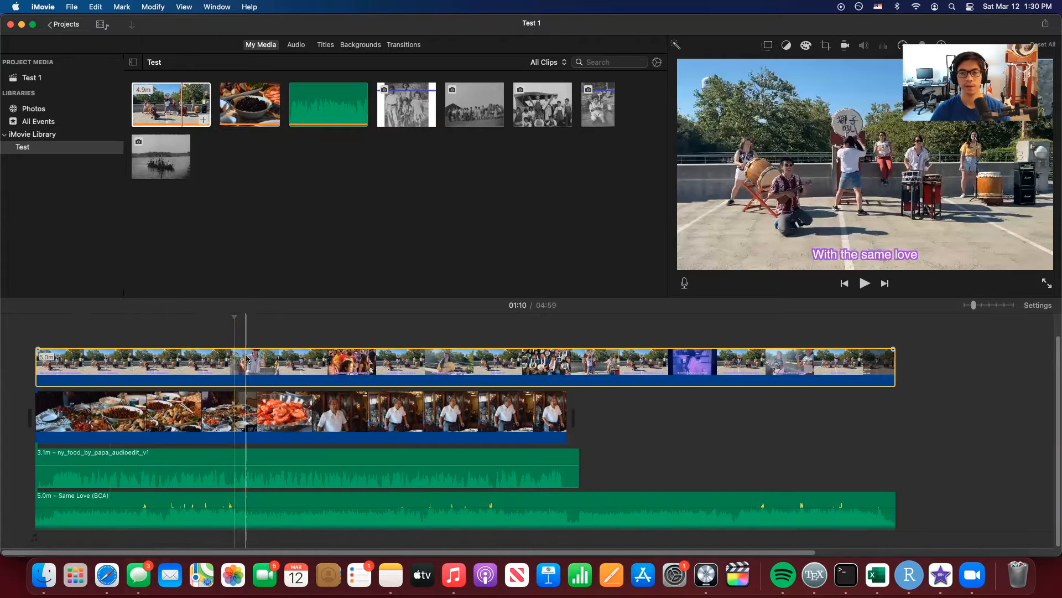
pyautogui.press('Delete')
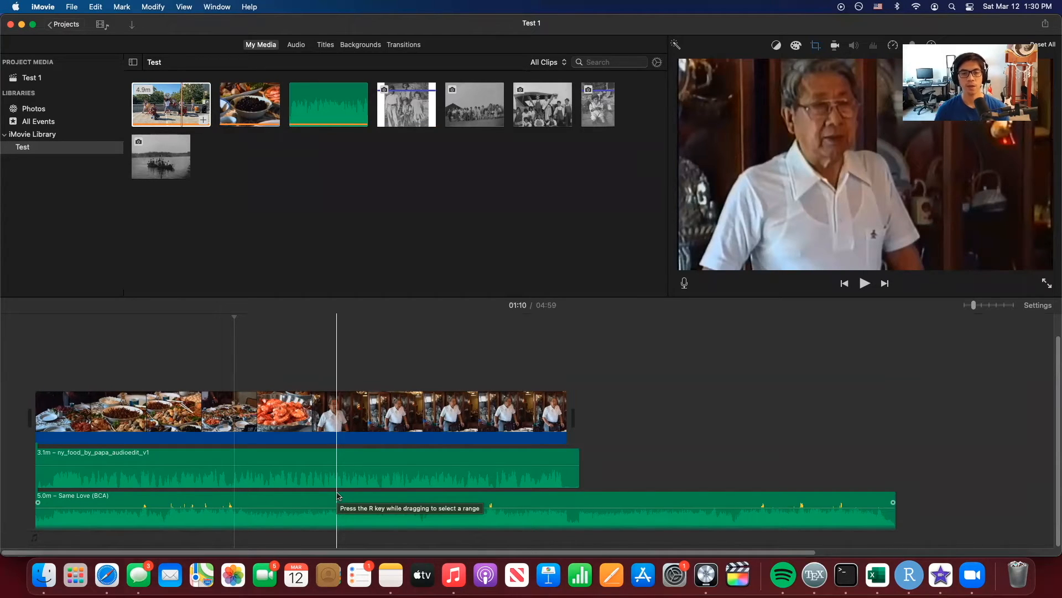
# Examine the food video, its available clip commands, and the ny_food_by_papa_audioedit_v1 and Same Love (BCA) audio tracks
pyautogui.click(247, 458)
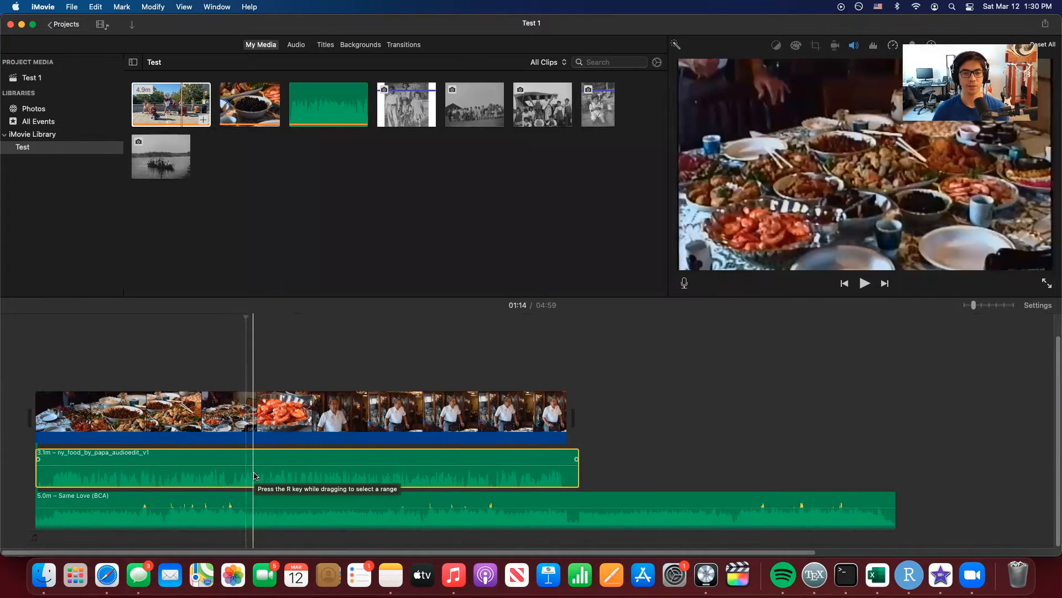
pyautogui.click(268, 417)
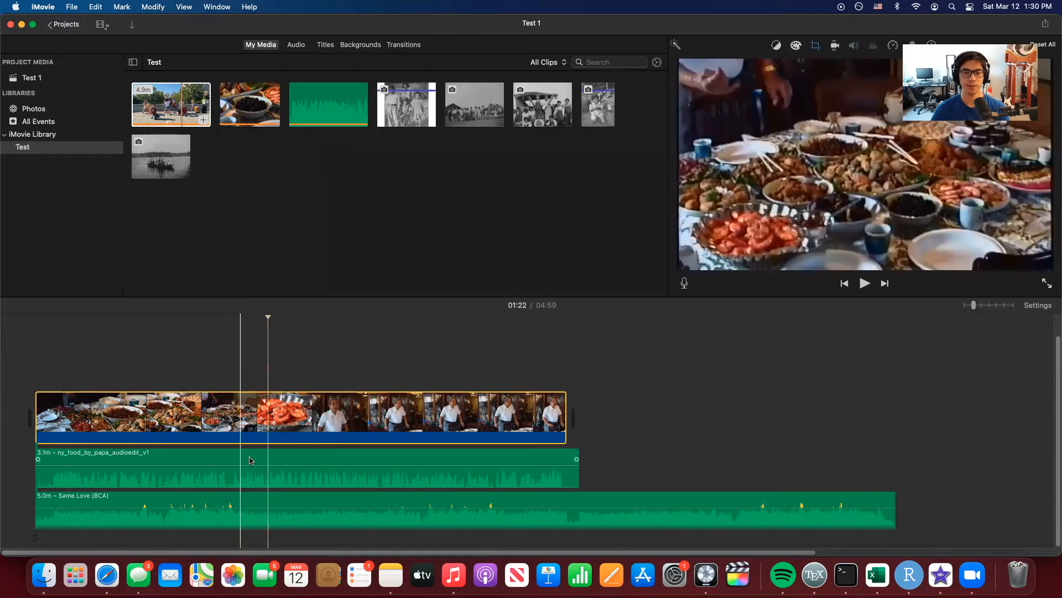
pyautogui.click(251, 460)
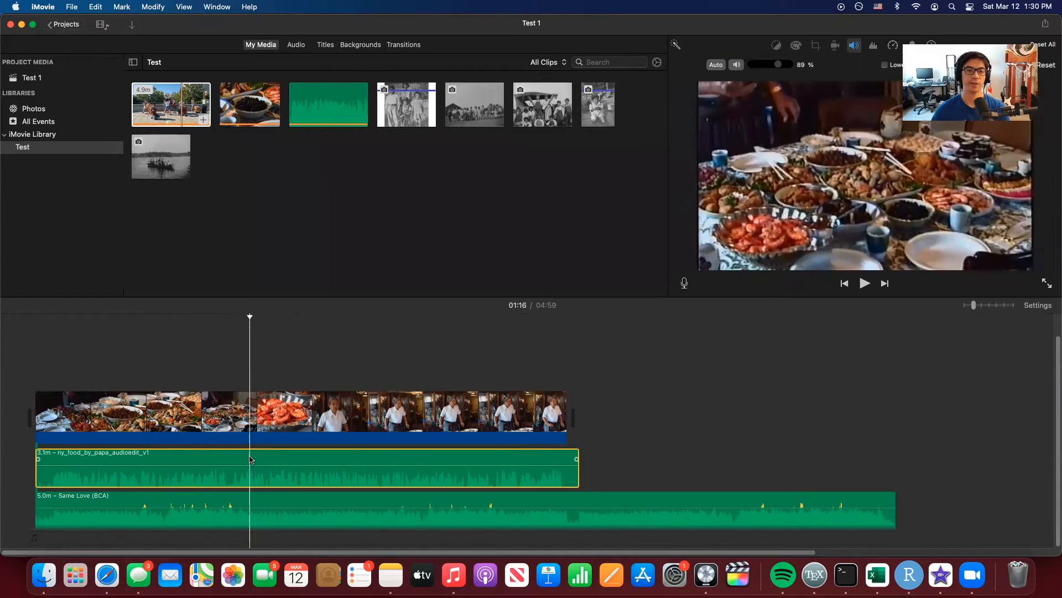
pyautogui.click(272, 424)
pyautogui.click(246, 461)
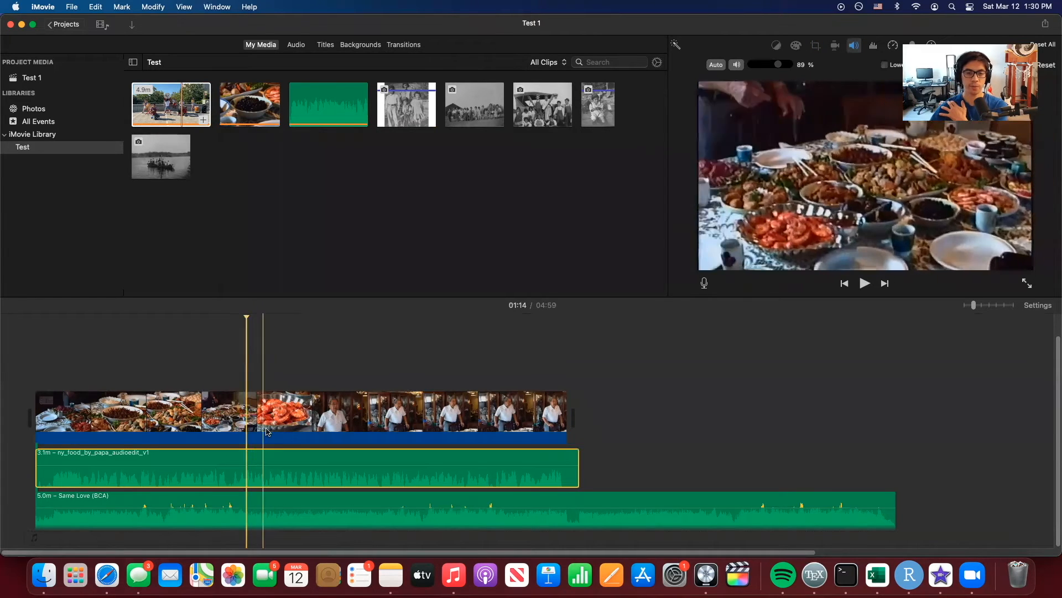
pyautogui.rightClick(267, 432)
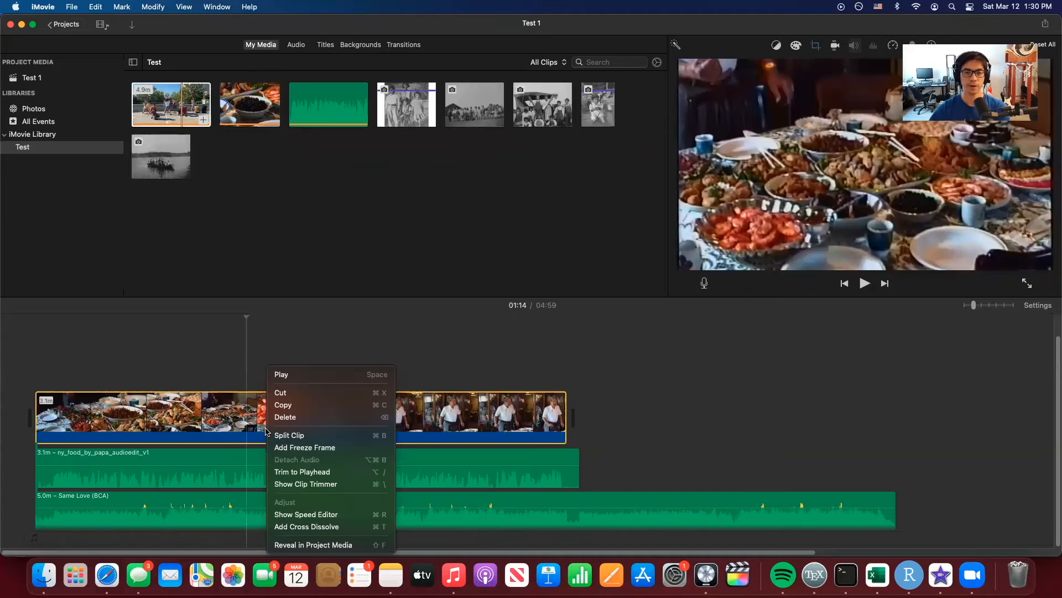
pyautogui.click(198, 460)
pyautogui.click(198, 462)
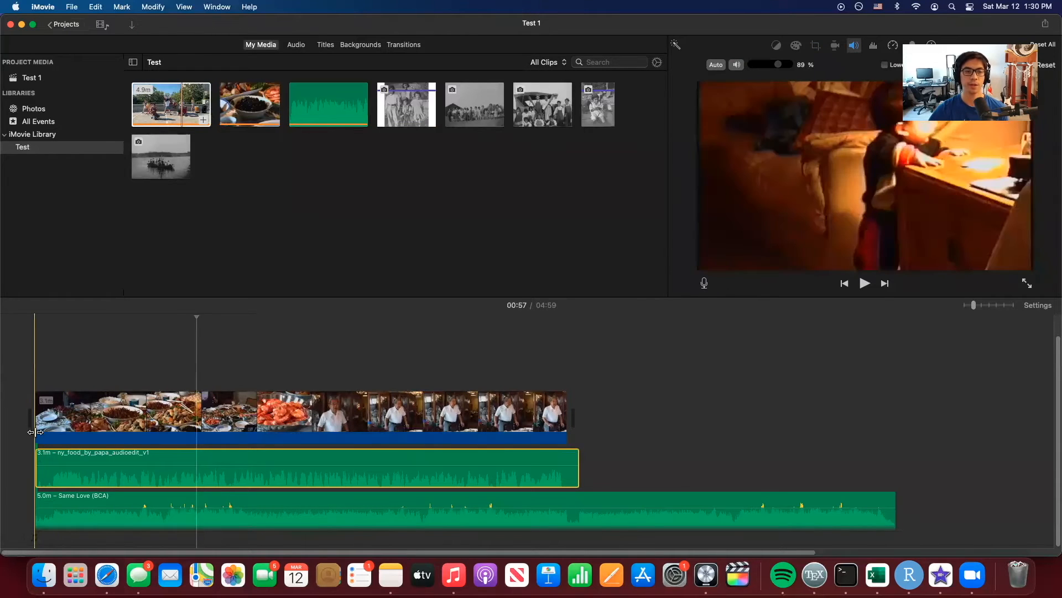
pyautogui.click(106, 496)
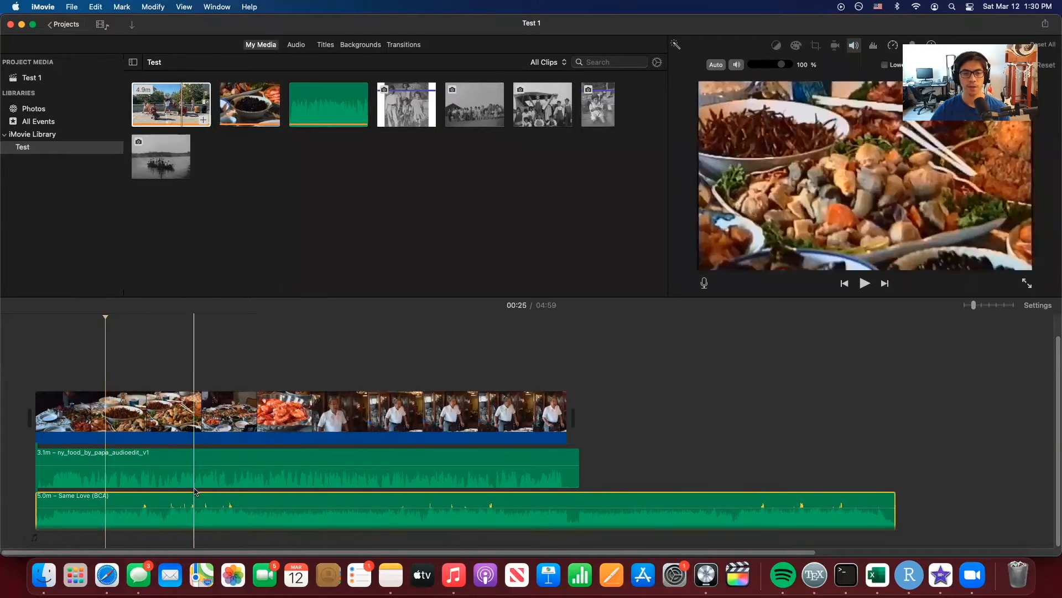
# Lower the Same Love (BCA) track's volume to 13% and play the timeline to about 01:24 to check the mix
pyautogui.click(307, 429)
pyautogui.press('space')
pyautogui.press('space')
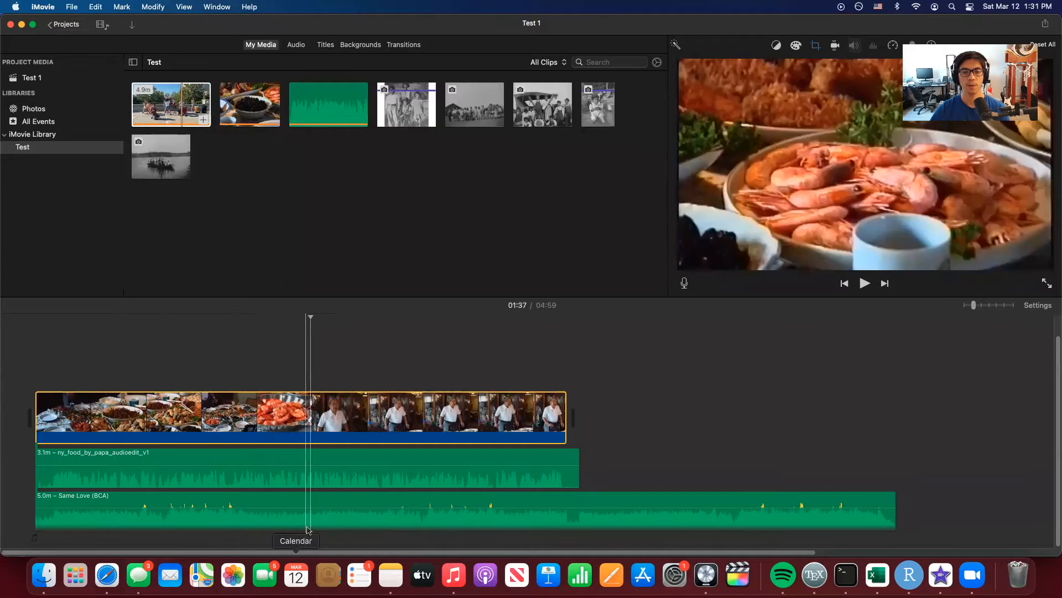
pyautogui.moveTo(316, 508); pyautogui.dragTo(316, 515)
pyautogui.click(263, 397)
pyautogui.press('space')
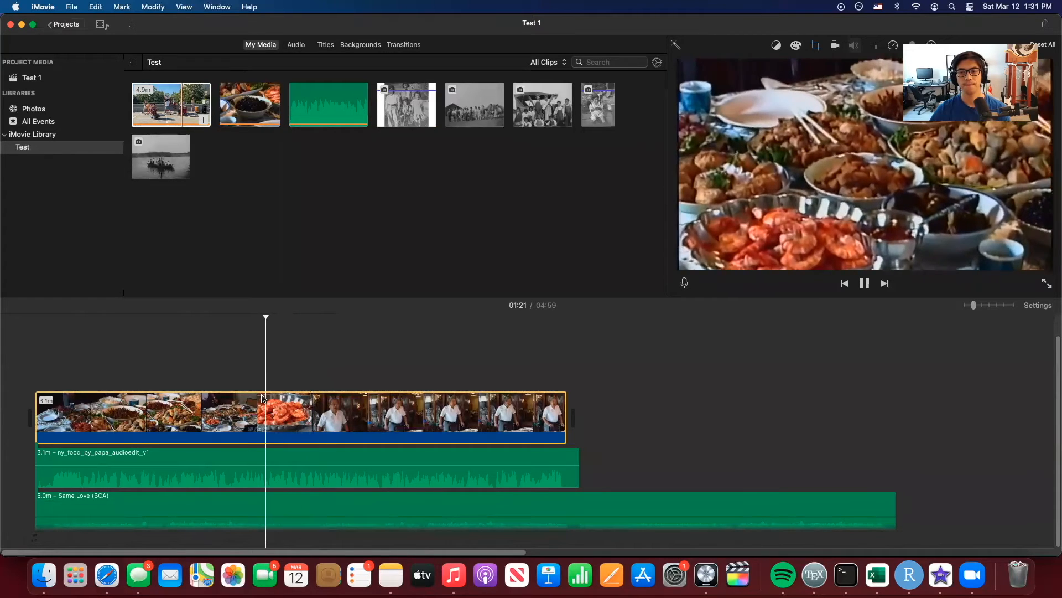
pyautogui.press('space')
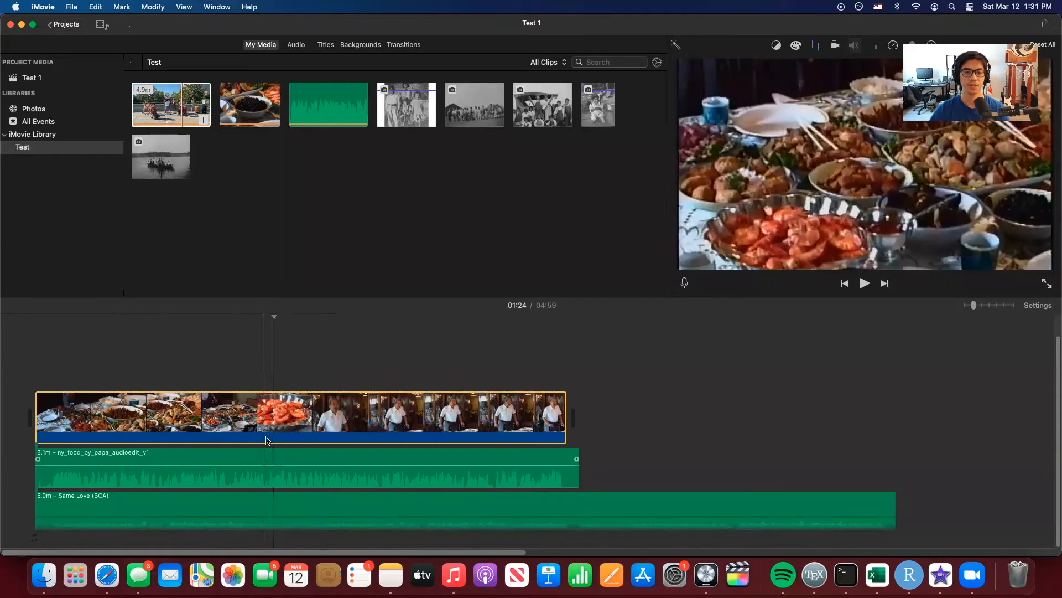
# Reduce the Same Love (BCA) track's volume further to 10% and play the mix
pyautogui.click(266, 517)
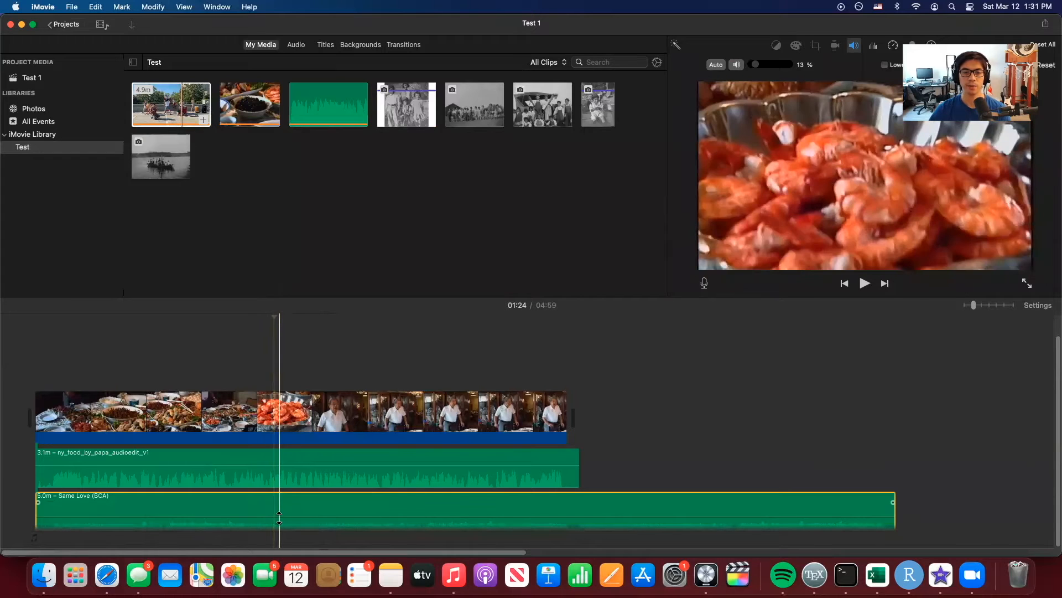
pyautogui.moveTo(262, 514); pyautogui.dragTo(261, 516)
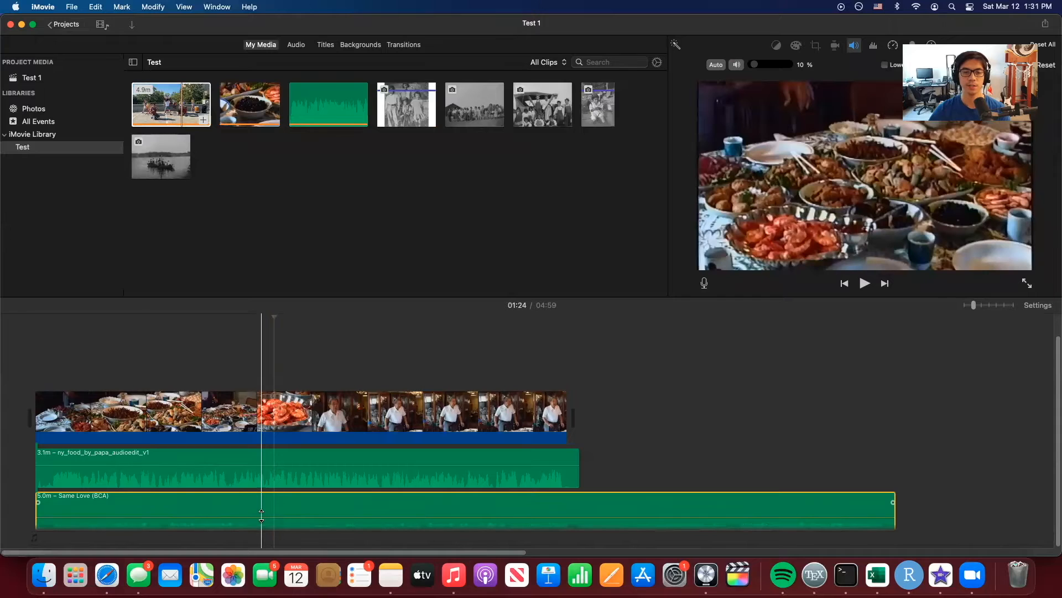
pyautogui.press('space')
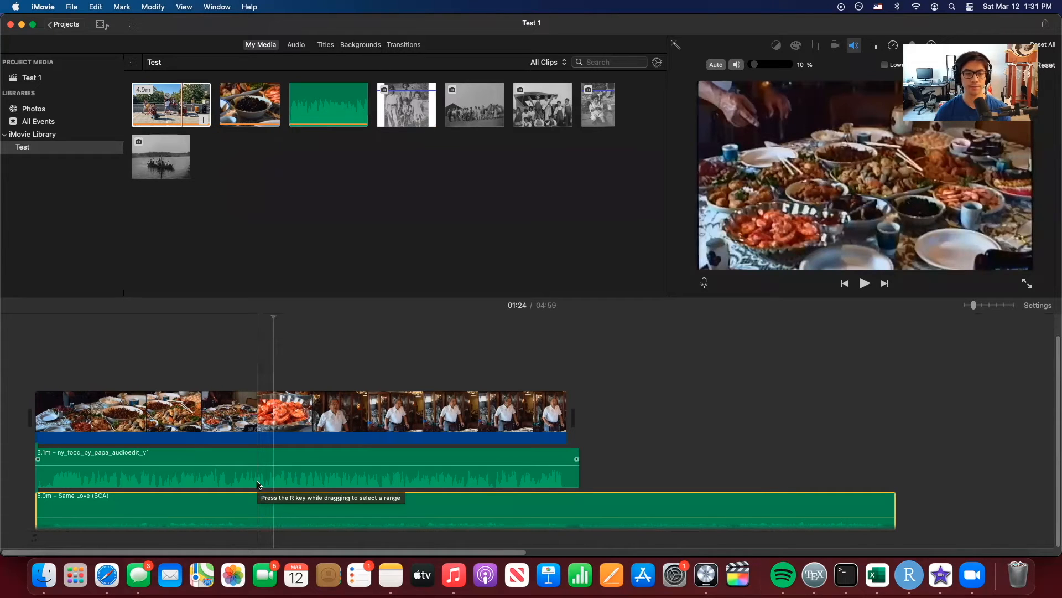
# Split both audio tracks together at 01:18 and again at 01:34
pyautogui.click(258, 484)
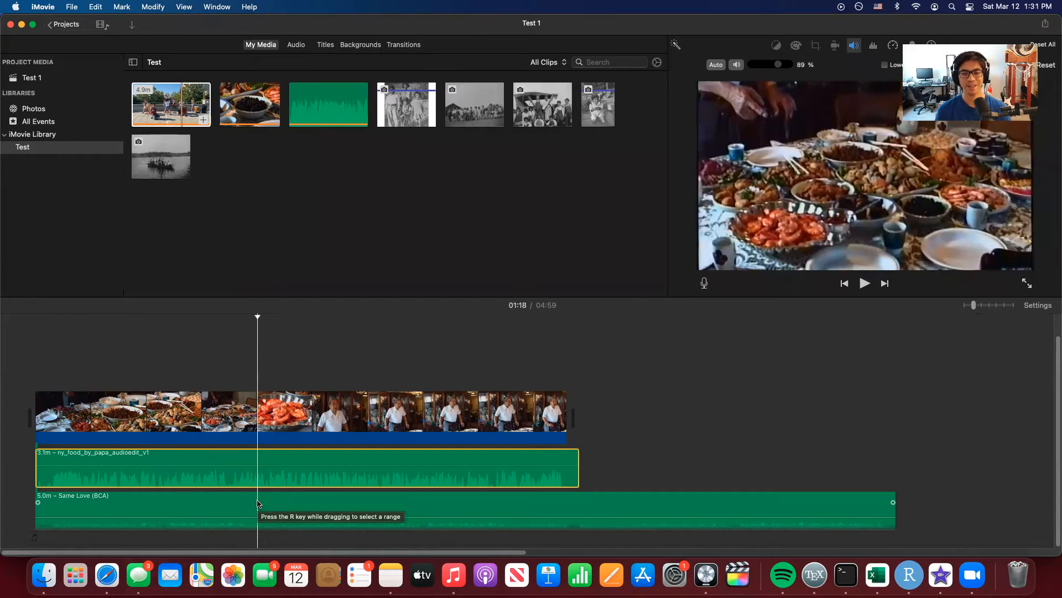
pyautogui.keyDown('super'); pyautogui.click(257, 504); pyautogui.keyUp('super')
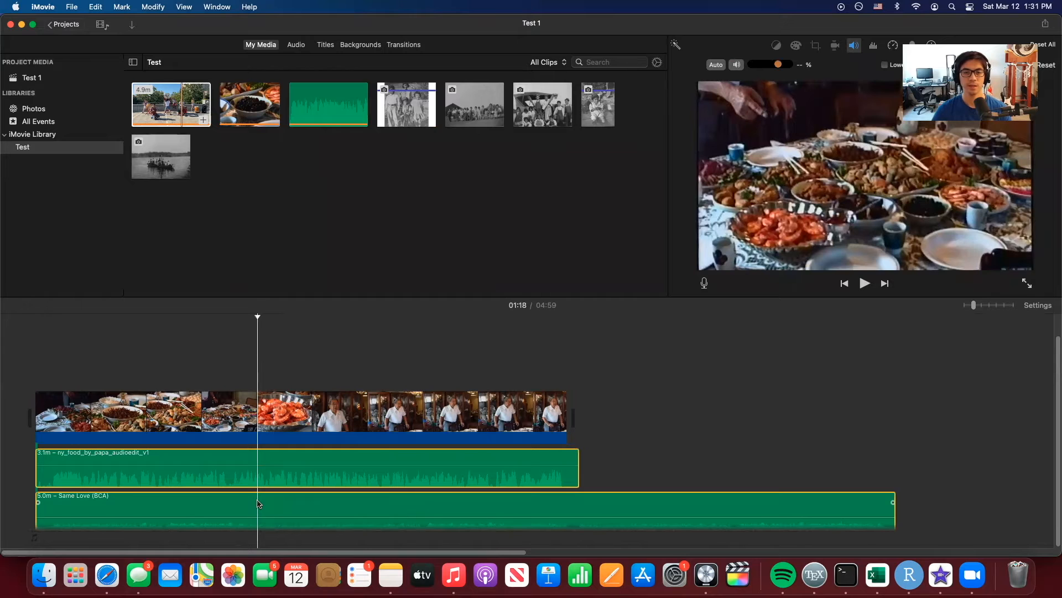
pyautogui.scroll(-1, 317, 474)
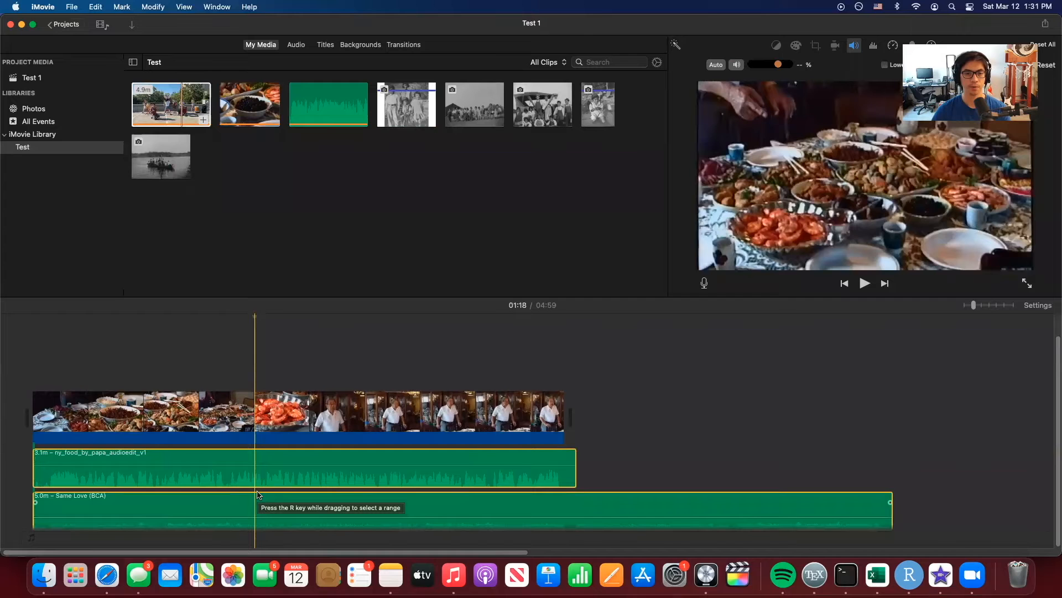
pyautogui.press('super+b')
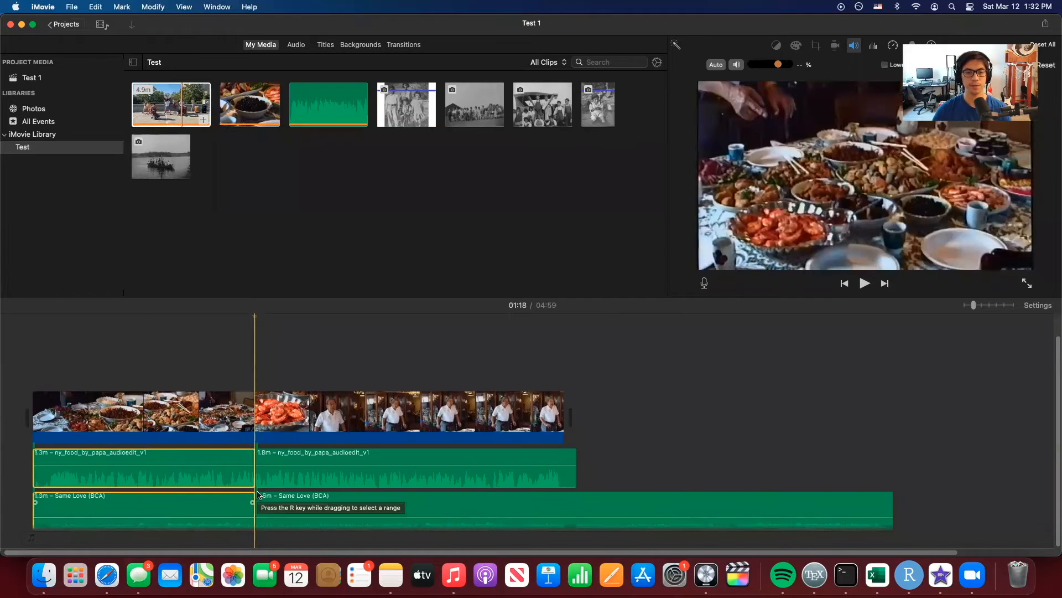
pyautogui.click(299, 480)
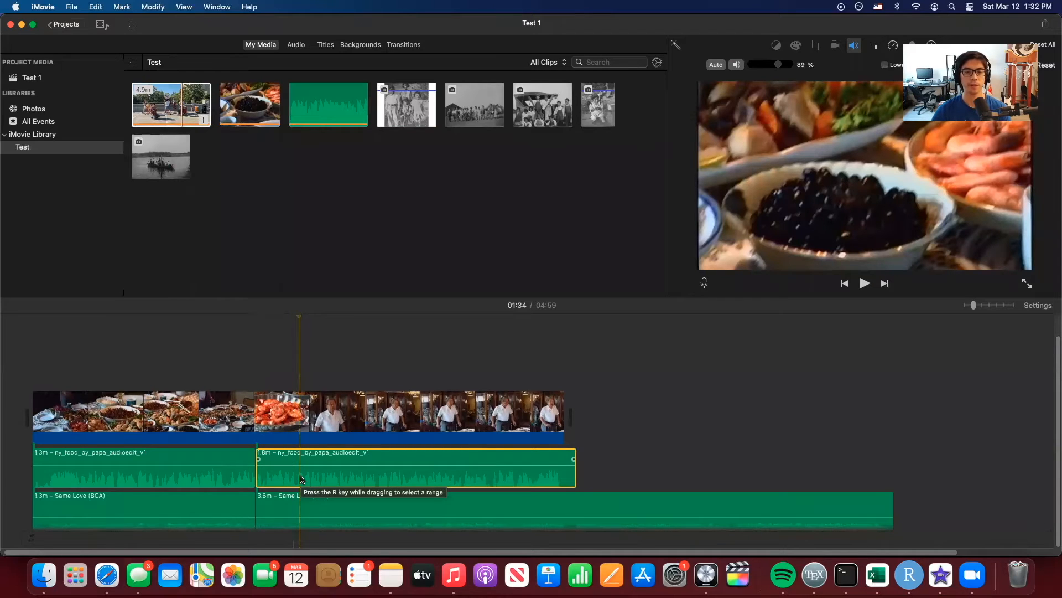
pyautogui.keyDown('super'); pyautogui.click(299, 512); pyautogui.keyUp('super')
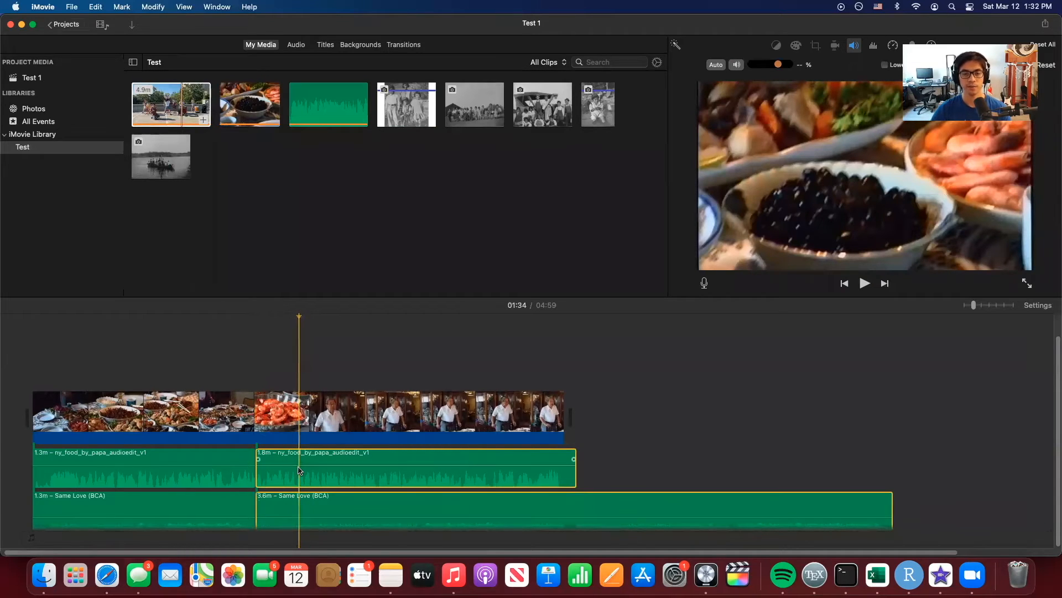
pyautogui.press('super+b')
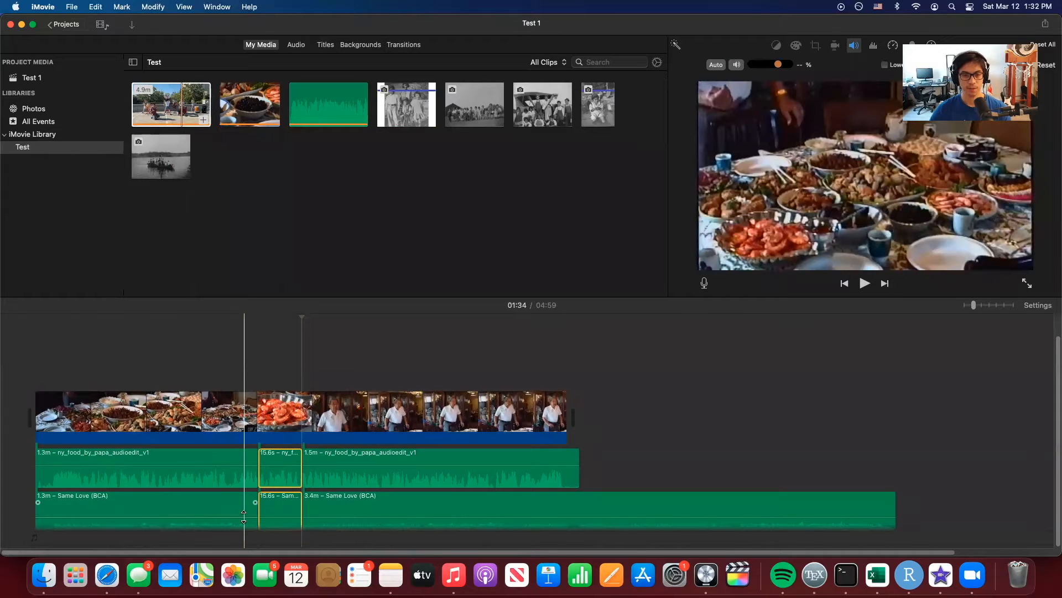
# Raise the first Same Love (BCA) section's volume to 22%, and undo the volume changes and the audio splits
pyautogui.click(244, 513)
pyautogui.moveTo(242, 513); pyautogui.dragTo(242, 509)
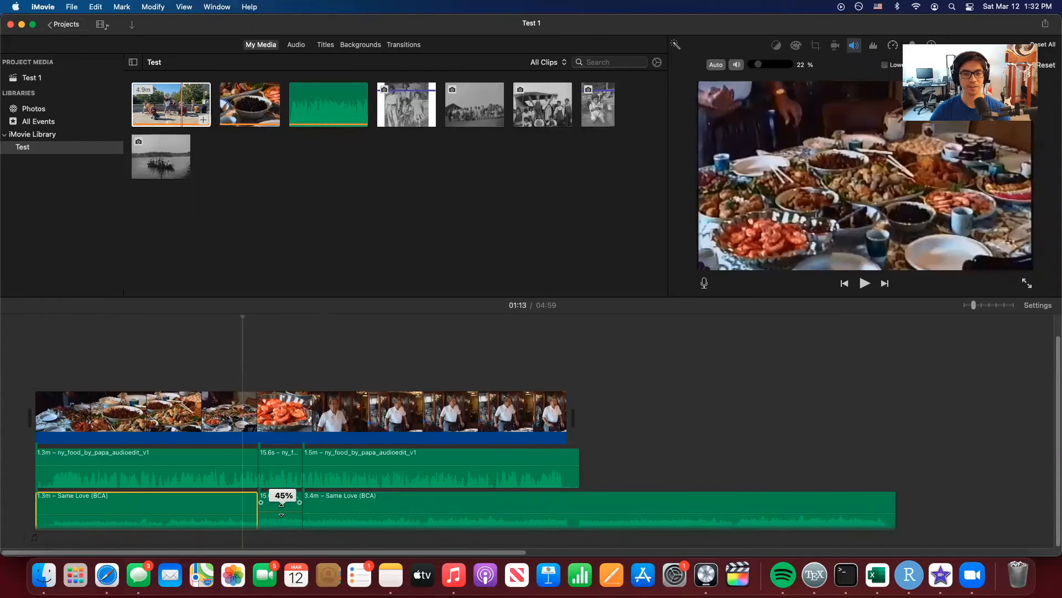
pyautogui.press('super+z')
pyautogui.press('super+z')
pyautogui.press('super+z')
pyautogui.press('super+z')
pyautogui.press('super+z')
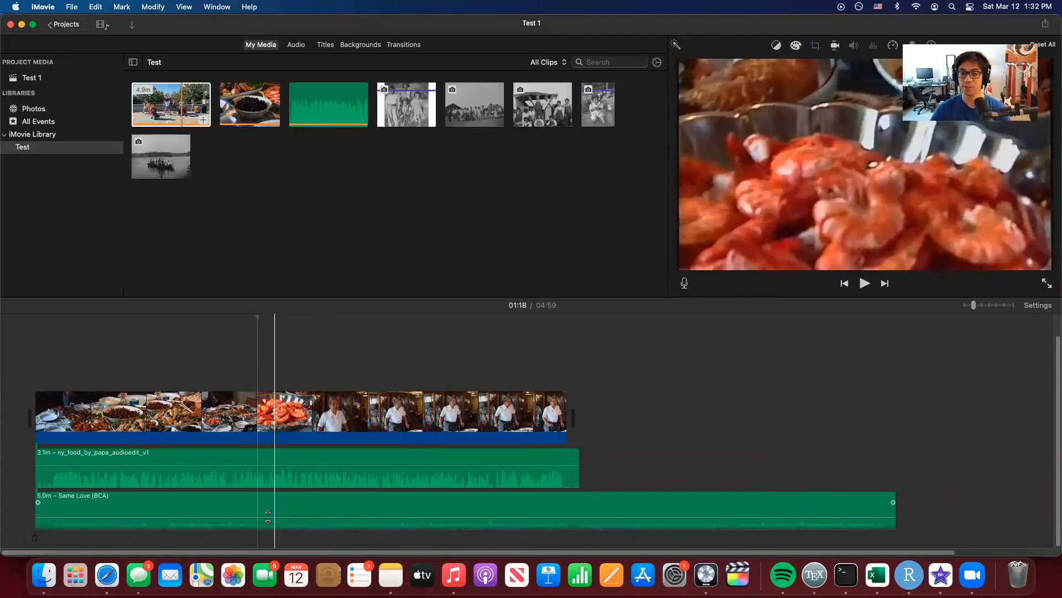
# Raise the unsplit Same Love (BCA) track's volume slightly and play the timeline around 01:06
pyautogui.moveTo(268, 516); pyautogui.dragTo(267, 514)
pyautogui.press('space')
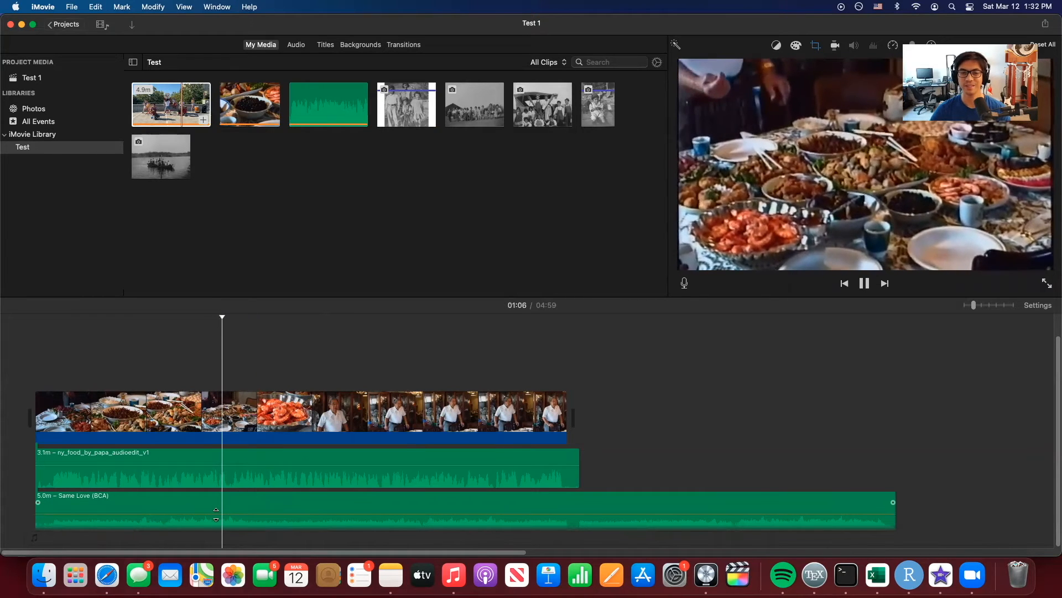
# Split both audio tracks at 01:14 and again 17.8 seconds further along, and clear the selection
pyautogui.click(233, 485)
pyautogui.click(247, 504)
pyautogui.press('super+b')
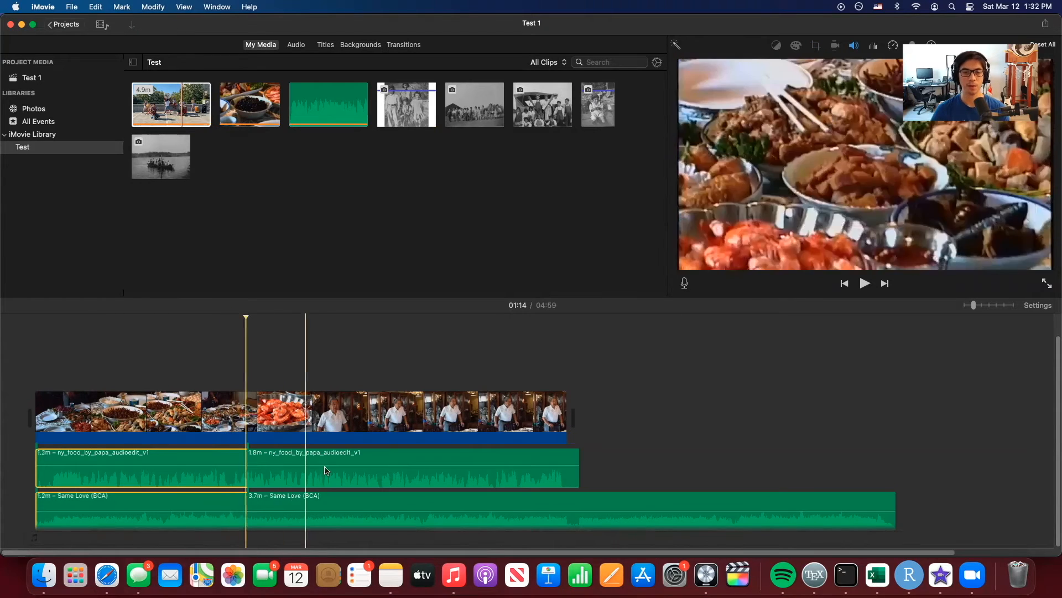
pyautogui.keyDown('shift'); pyautogui.click(297, 501); pyautogui.keyUp('shift')
pyautogui.press('super+b')
pyautogui.click(279, 504)
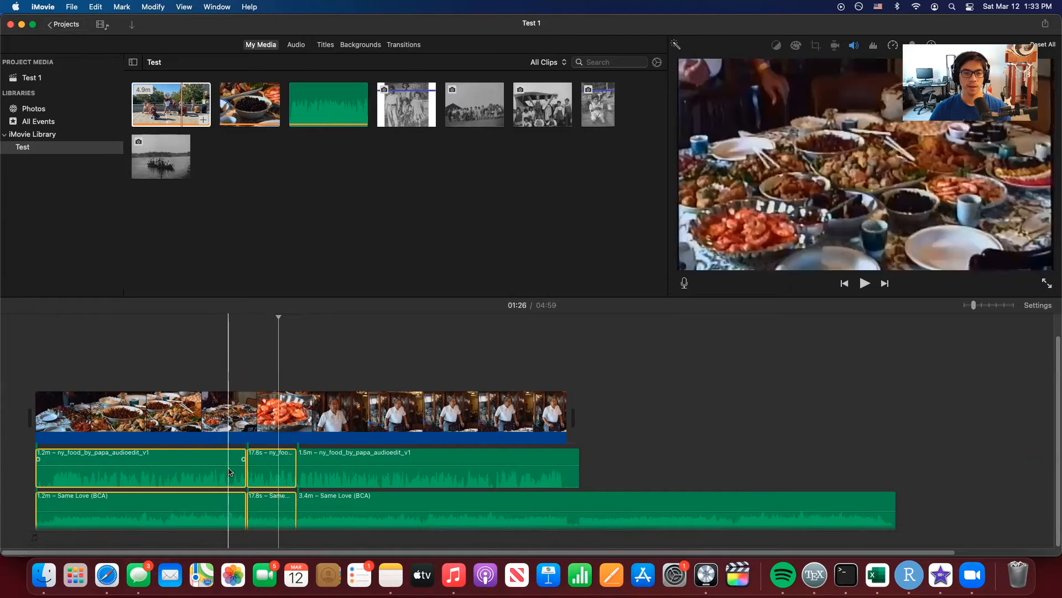
pyautogui.click(223, 498)
pyautogui.click(426, 363)
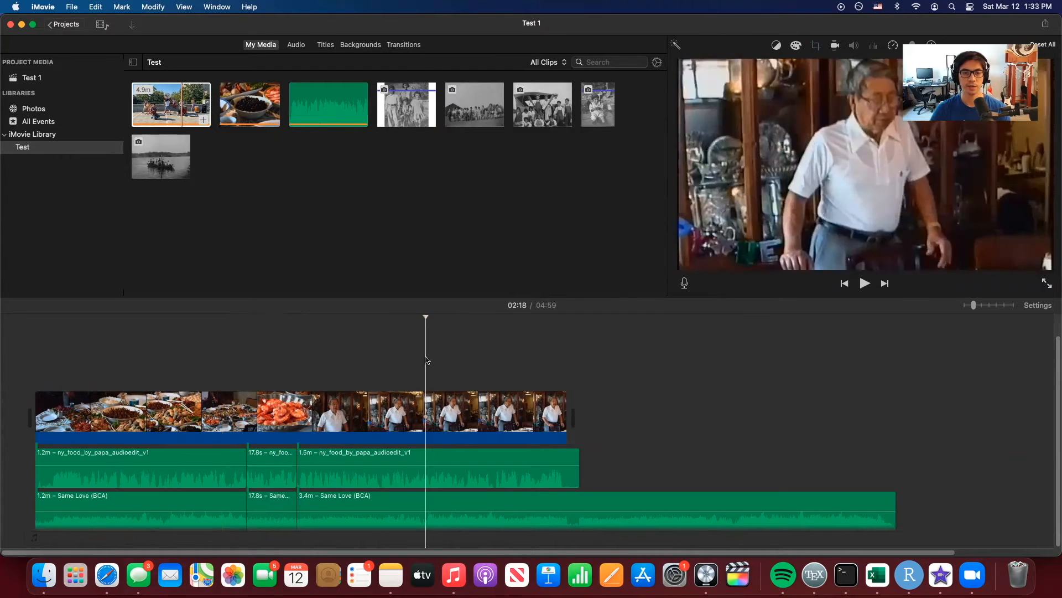
# Silence and delete the first and last ny_food_by_papa_audioedit_v1 sections and the middle Same Love (BCA) section
pyautogui.moveTo(225, 469); pyautogui.dragTo(224, 485)
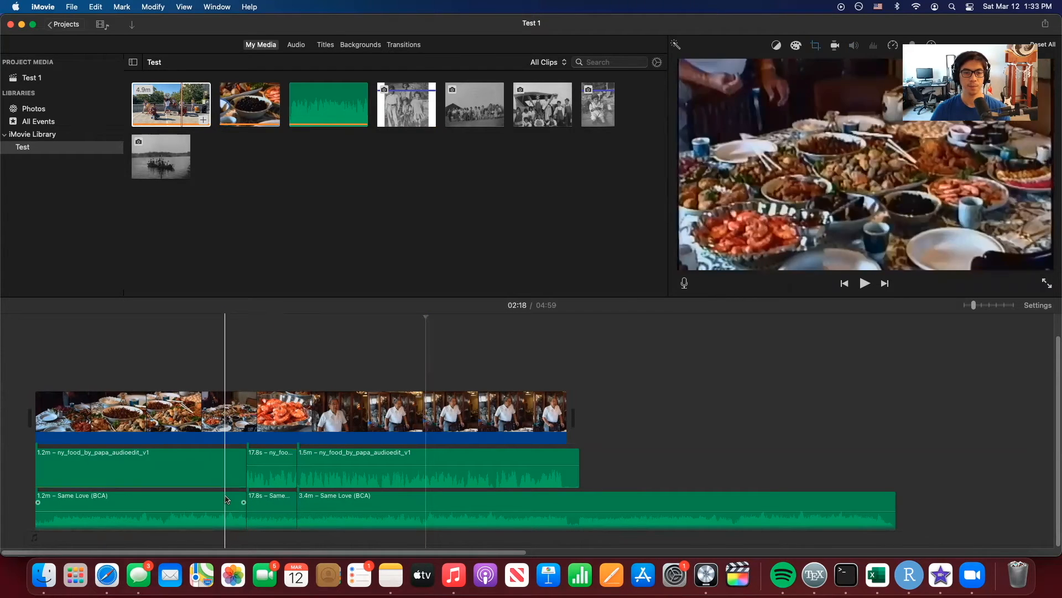
pyautogui.moveTo(324, 469); pyautogui.dragTo(324, 485)
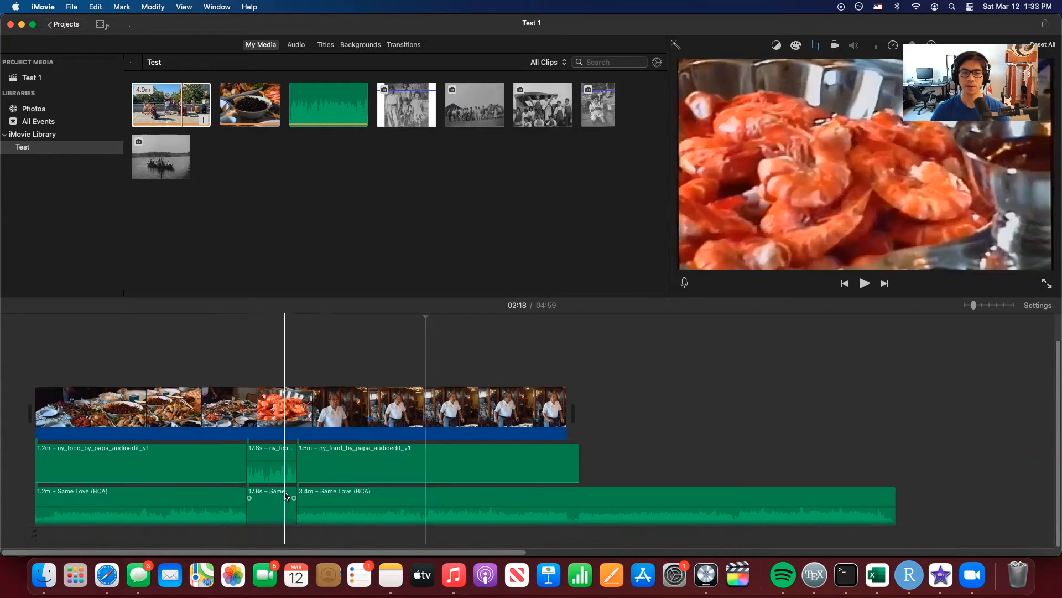
pyautogui.click(221, 467)
pyautogui.keyDown('super'); pyautogui.click(273, 506); pyautogui.keyUp('super')
pyautogui.keyDown('super'); pyautogui.click(352, 467); pyautogui.keyUp('super')
pyautogui.press('Delete')
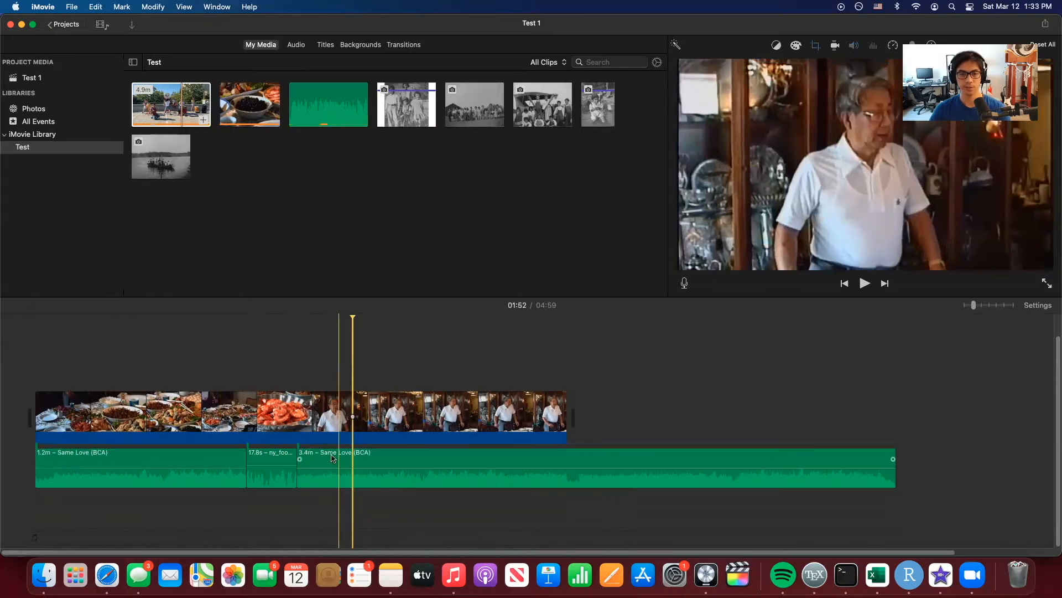
# Play the audio transitions from about 01:17 to 01:33, and add a fade-out to the end of the first Same Love (BCA) section
pyautogui.press('space')
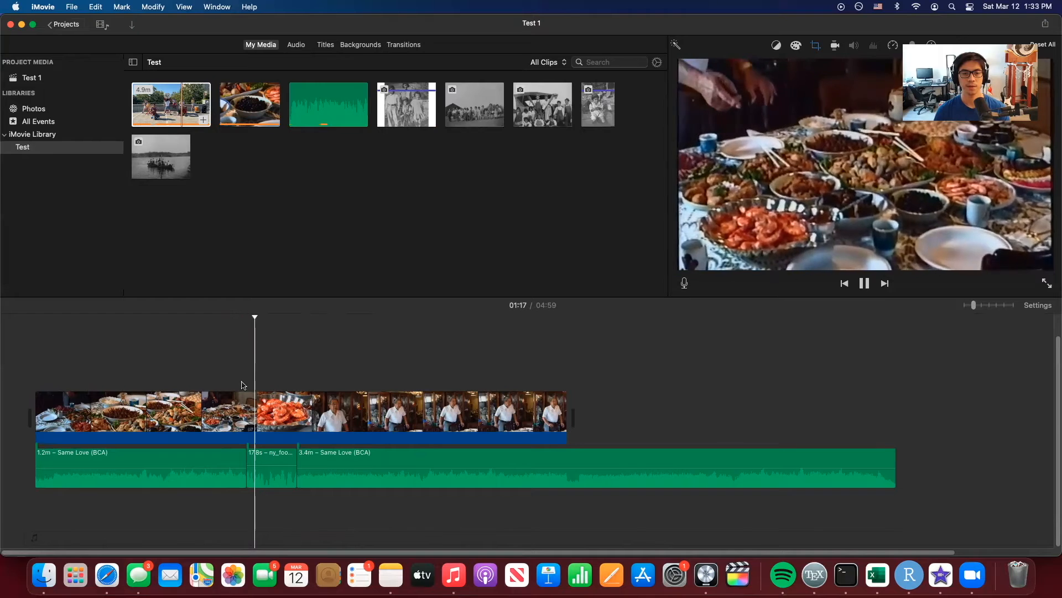
pyautogui.click(294, 372)
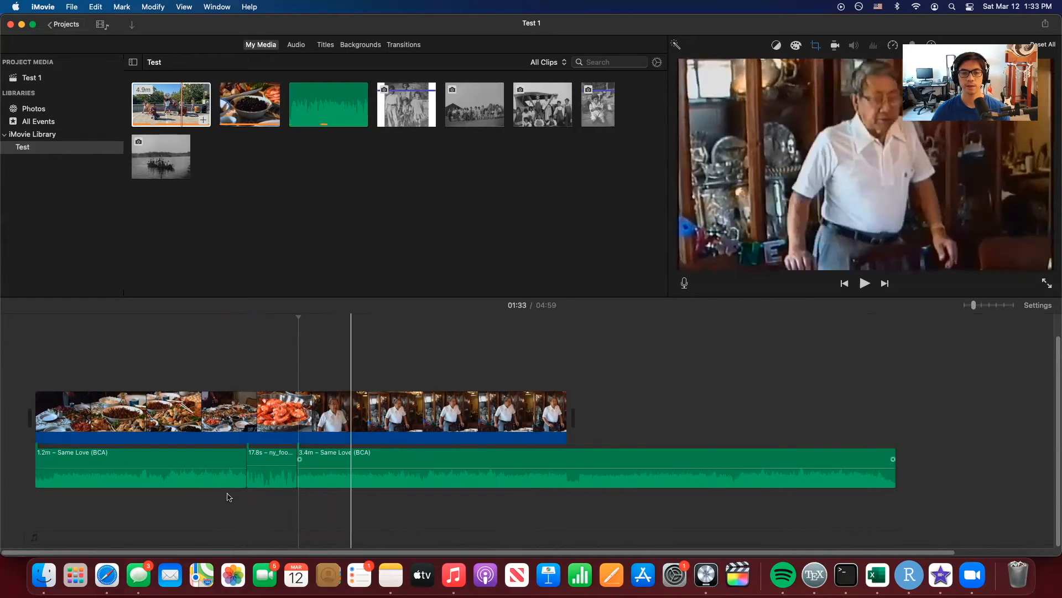
pyautogui.moveTo(243, 459); pyautogui.dragTo(207, 465)
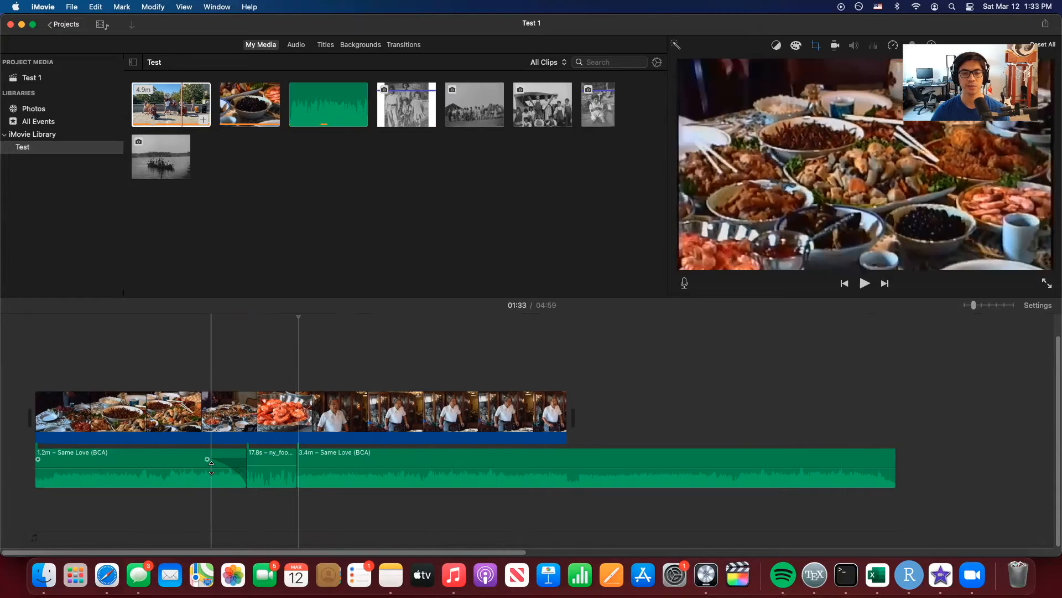
# Add fades at both audio cuts: first Same Love (BCA) section out, ny_food_by_papa_audioedit_v1 section in and out, last Same Love (BCA) section in
pyautogui.click(232, 474)
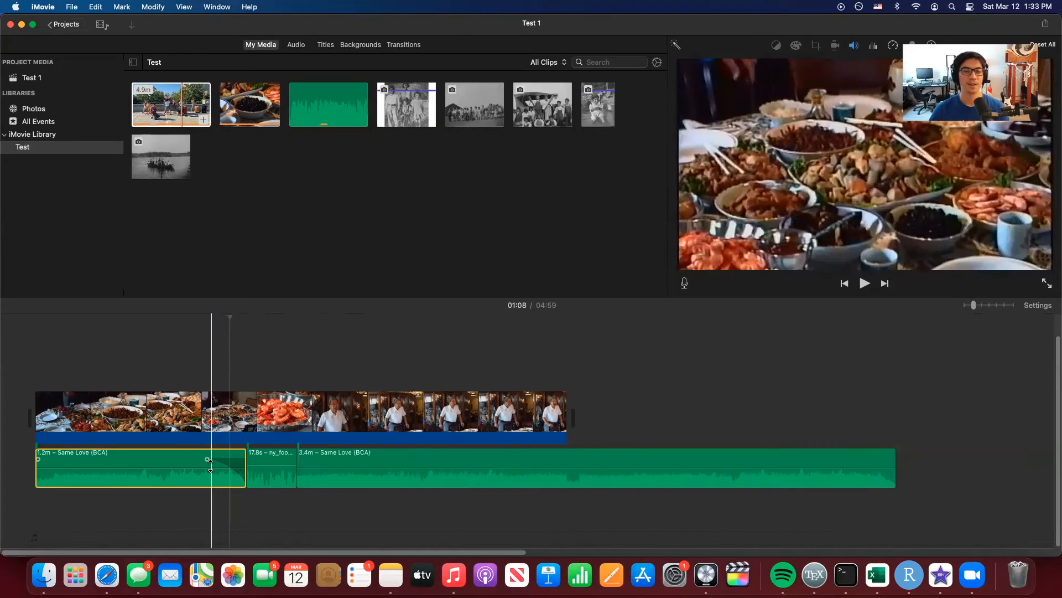
pyautogui.moveTo(211, 461); pyautogui.dragTo(223, 460)
pyautogui.press('super+z')
pyautogui.moveTo(300, 460); pyautogui.dragTo(261, 459)
pyautogui.press('super+z')
# Examine the clips and audio fades along the timeline at several zoom levels
pyautogui.moveTo(976, 304); pyautogui.dragTo(973, 305)
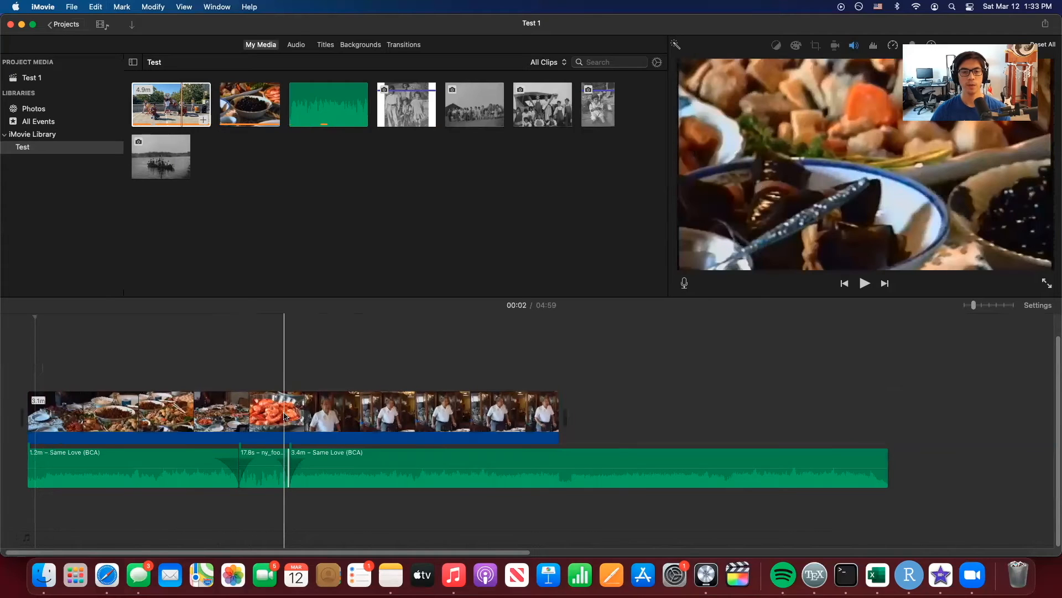
pyautogui.press('super+plus')
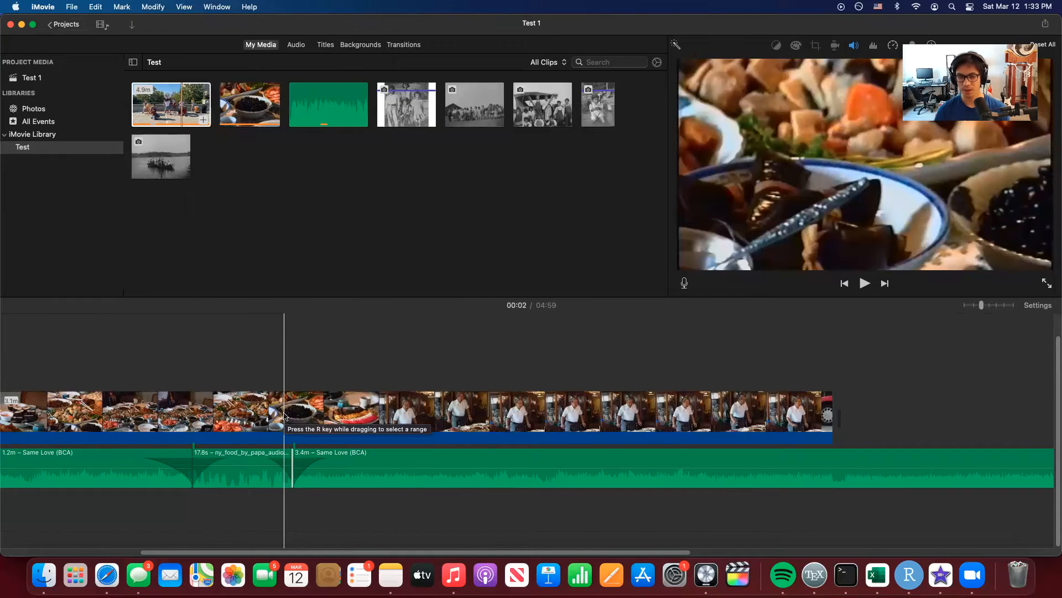
pyautogui.hscroll(1, 284, 416)
pyautogui.scroll(1, 284, 416)
pyautogui.scroll(-1, 284, 416)
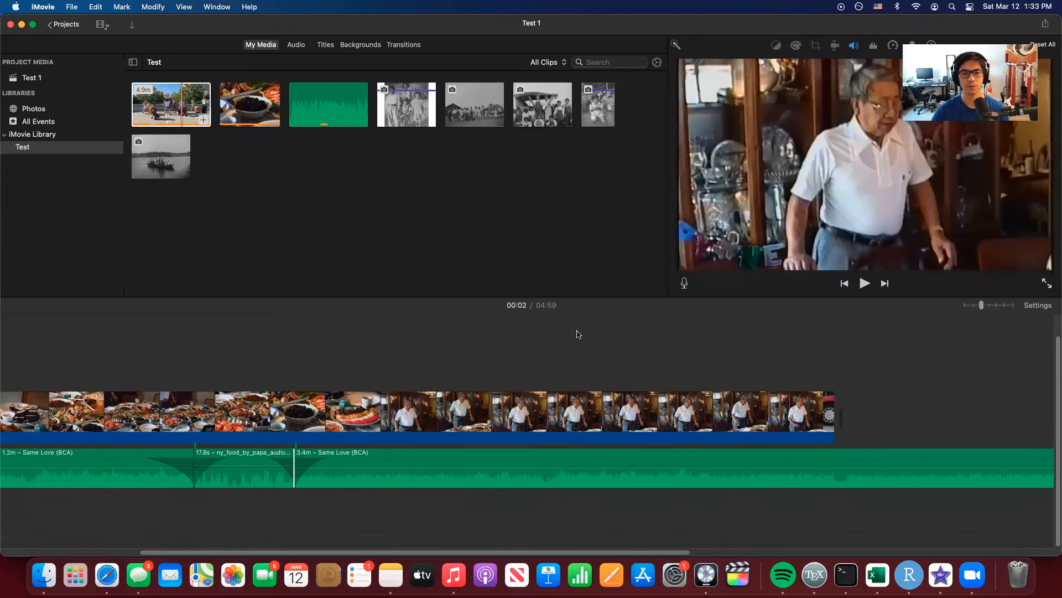
pyautogui.moveTo(981, 308); pyautogui.dragTo(1004, 312)
pyautogui.moveTo(1004, 305)
pyautogui.mouseDown()
pyautogui.moveTo(966, 305)
pyautogui.moveTo(996, 311)
pyautogui.mouseUp()
pyautogui.hscroll(-3, 729, 370)
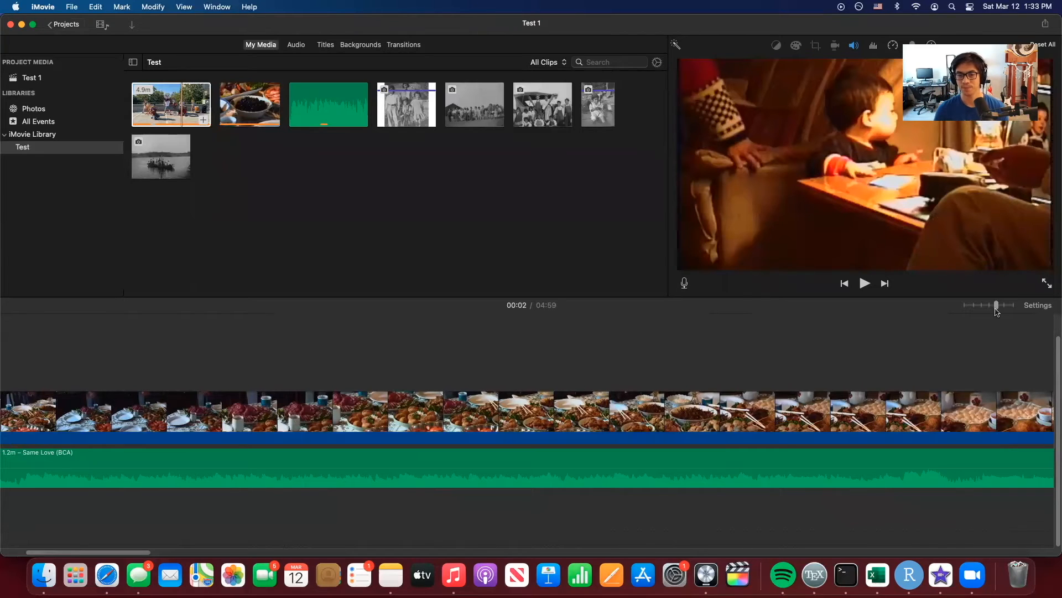
pyautogui.rightClick(898, 427)
pyautogui.click(827, 446)
pyautogui.click(750, 381)
pyautogui.press('super+minus')
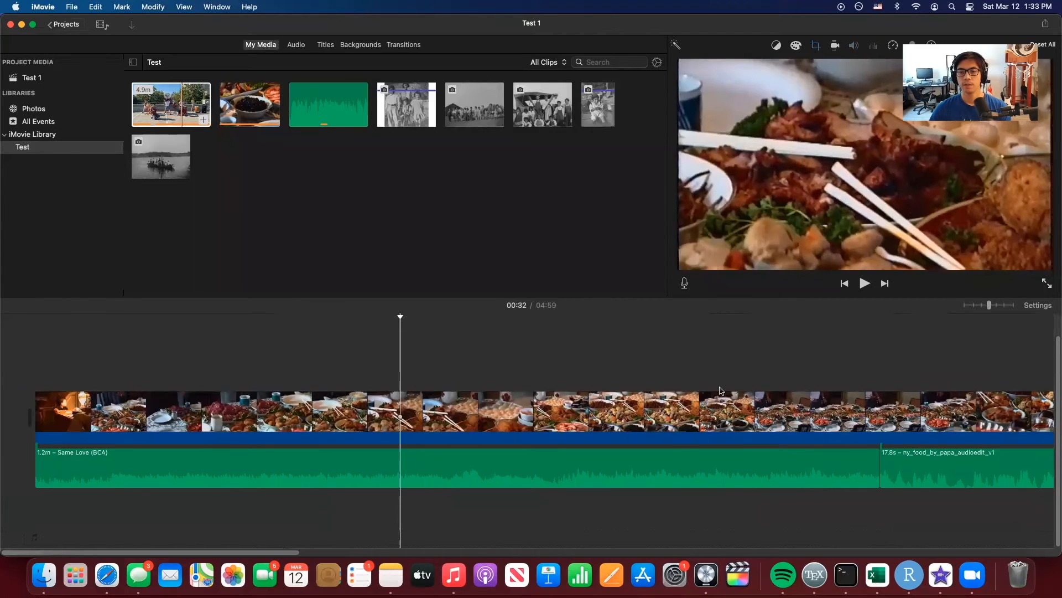
pyautogui.moveTo(989, 304); pyautogui.dragTo(982, 305)
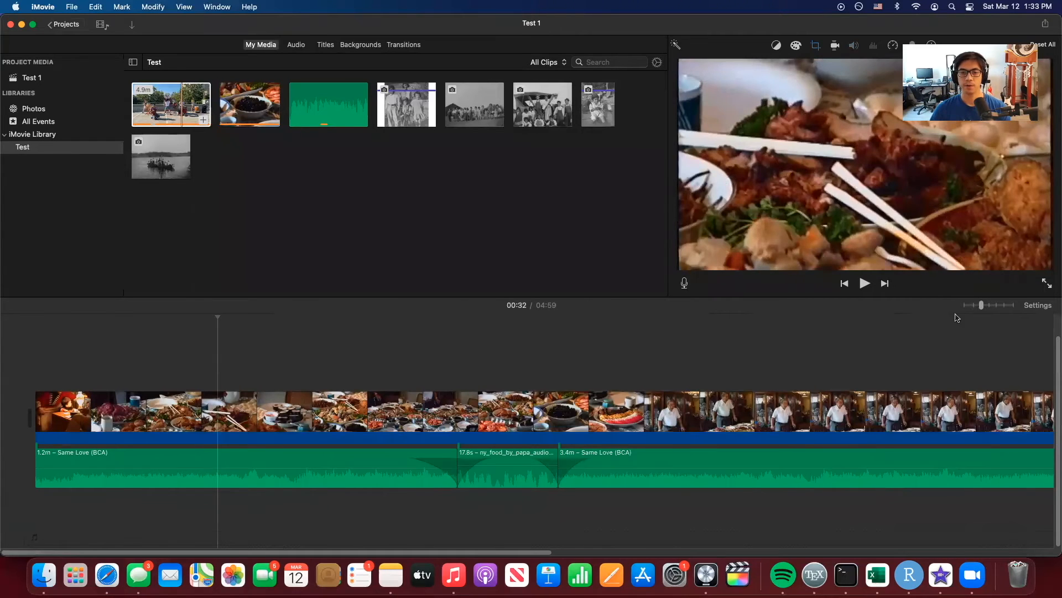
# Shorten the fades around the ny_food_by_papa_audioedit_v1 section and play the transition from 01:11
pyautogui.moveTo(410, 460); pyautogui.dragTo(576, 459)
pyautogui.click(442, 419)
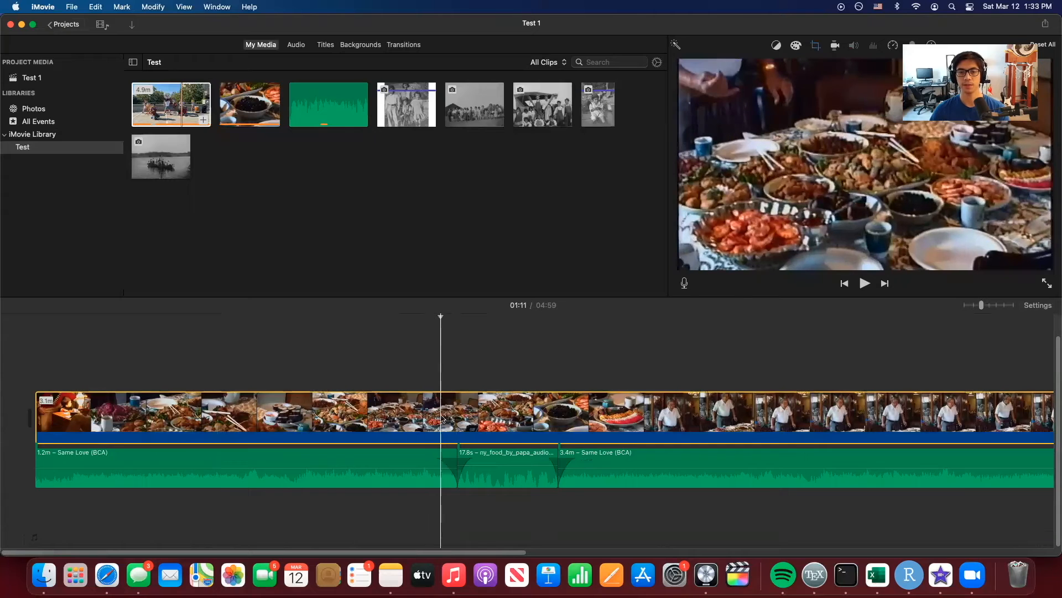
pyautogui.press('space')
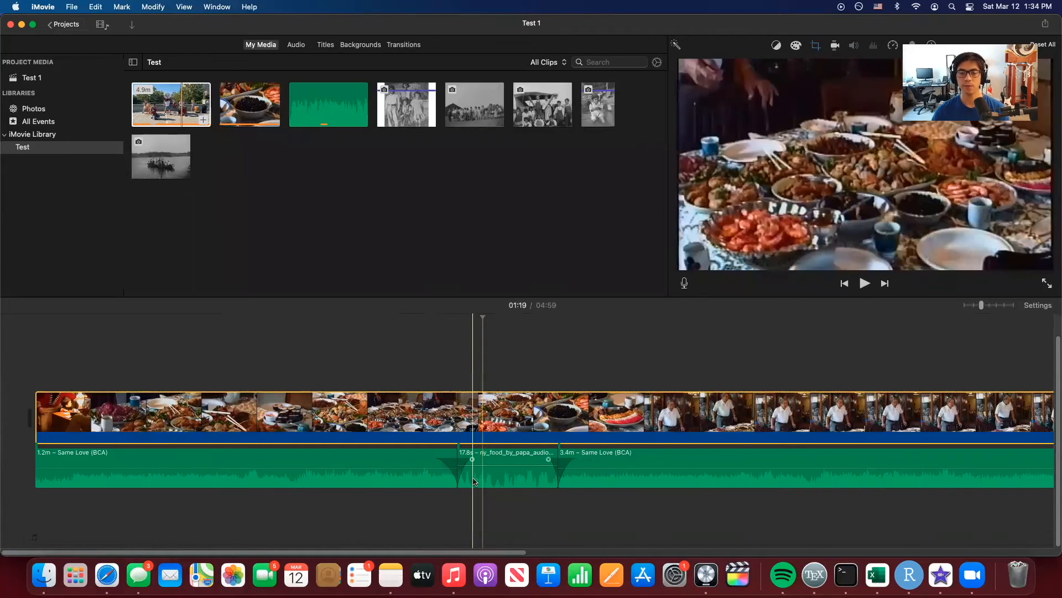
# Extend the start of the ny_food_by_papa_audioedit_v1 section to a length of 22.3 s, overlapping the first Same Love (BCA) section
pyautogui.click(481, 482)
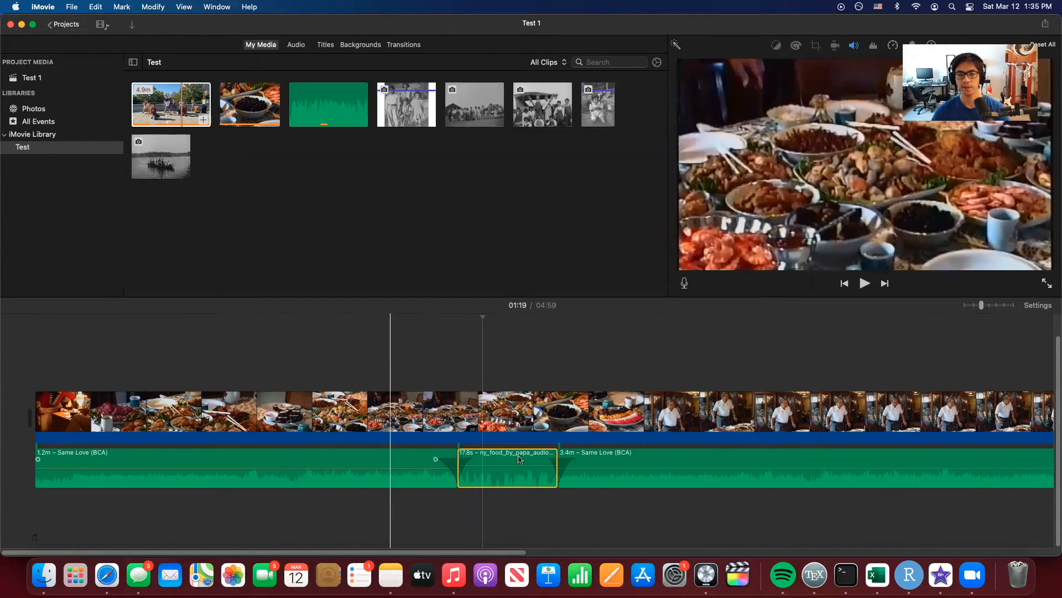
pyautogui.click(364, 462)
pyautogui.click(506, 462)
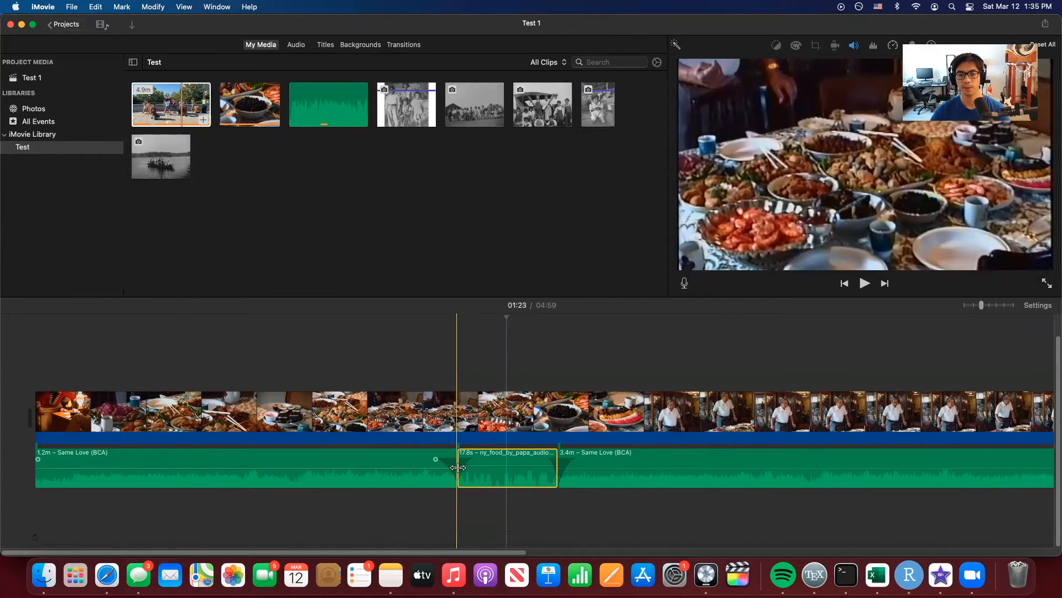
pyautogui.click(465, 507)
pyautogui.click(483, 474)
pyautogui.moveTo(456, 474); pyautogui.dragTo(431, 477)
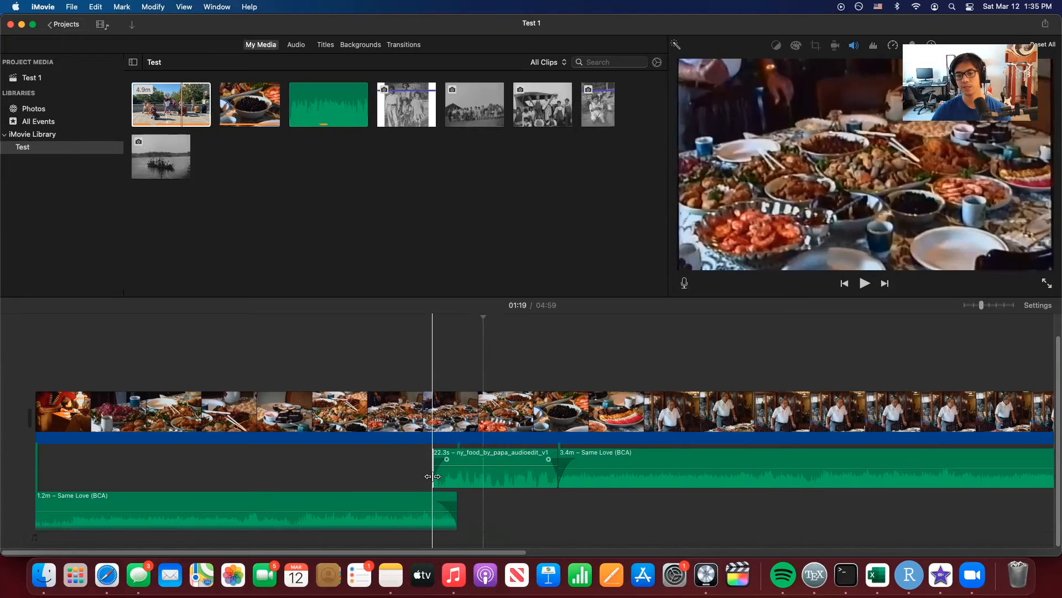
# Extend the end of the ny_food_by_papa_audioedit_v1 section to a length of 26.0 s, overlapping the last Same Love (BCA) section
pyautogui.click(541, 477)
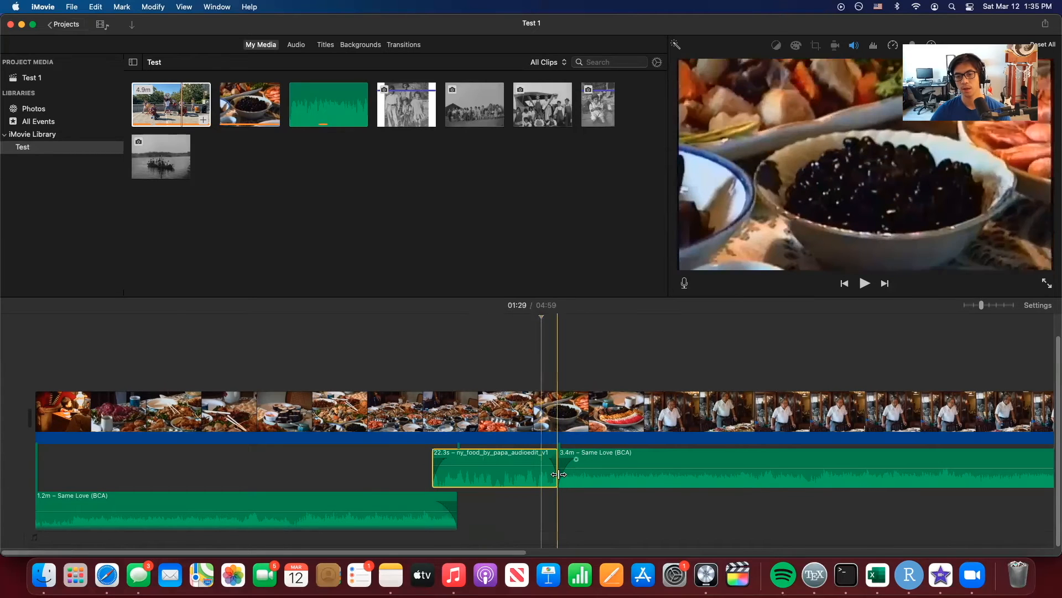
pyautogui.moveTo(559, 475); pyautogui.dragTo(573, 476)
pyautogui.press('super+z')
pyautogui.click(532, 484)
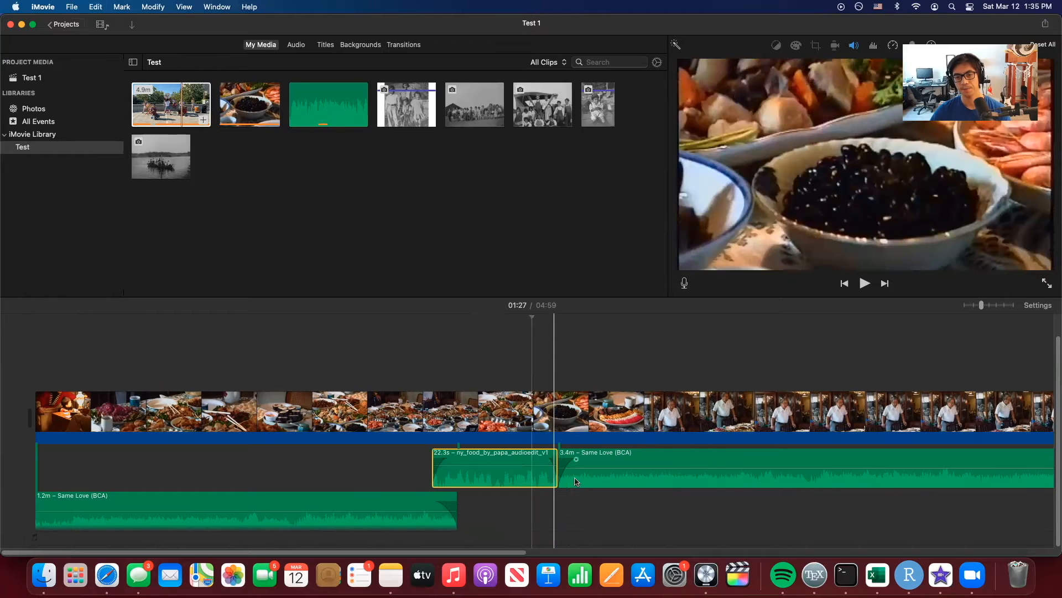
pyautogui.moveTo(556, 472); pyautogui.dragTo(575, 471)
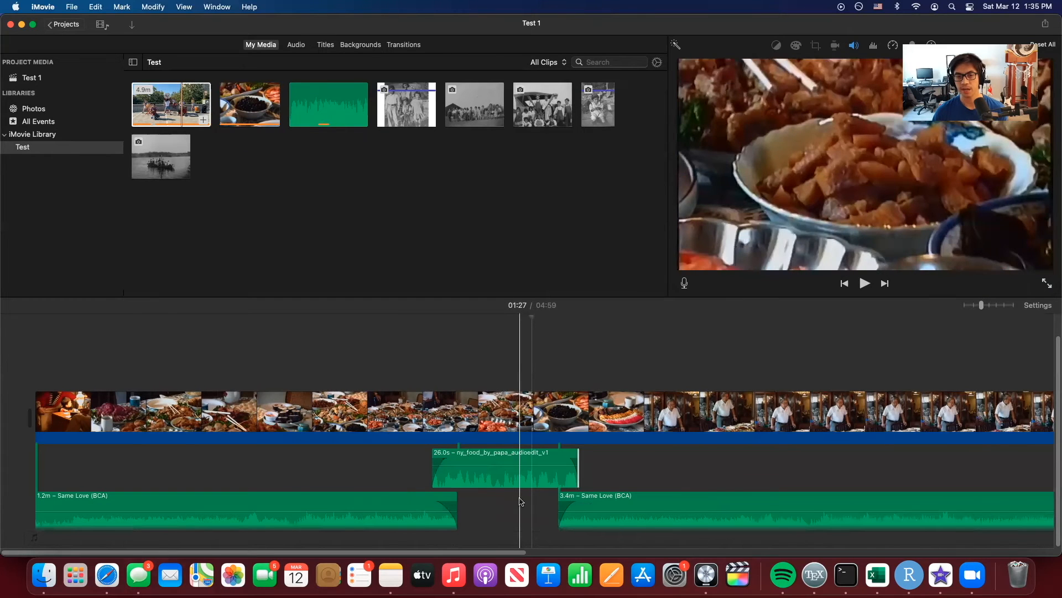
# Trim the start of the ny_food_by_papa_audioedit_v1 section to a length of 22.9 s and play the transition up to about 01:19
pyautogui.click(507, 457)
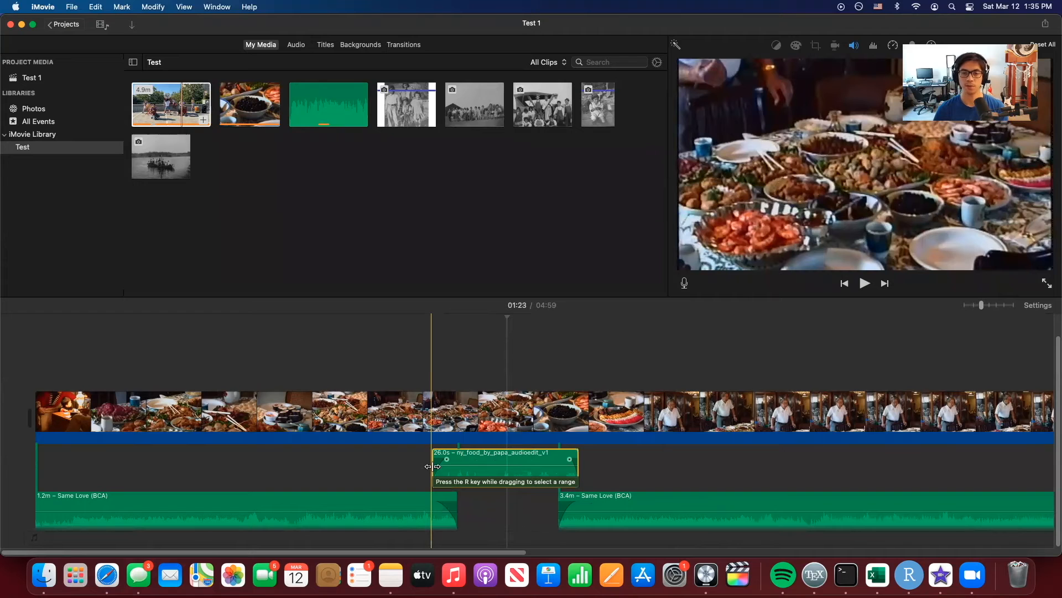
pyautogui.moveTo(432, 466)
pyautogui.mouseDown()
pyautogui.moveTo(216, 489)
pyautogui.moveTo(404, 487)
pyautogui.moveTo(213, 482)
pyautogui.moveTo(35, 453)
pyautogui.moveTo(78, 463)
pyautogui.moveTo(462, 465)
pyautogui.moveTo(451, 466)
pyautogui.mouseUp()
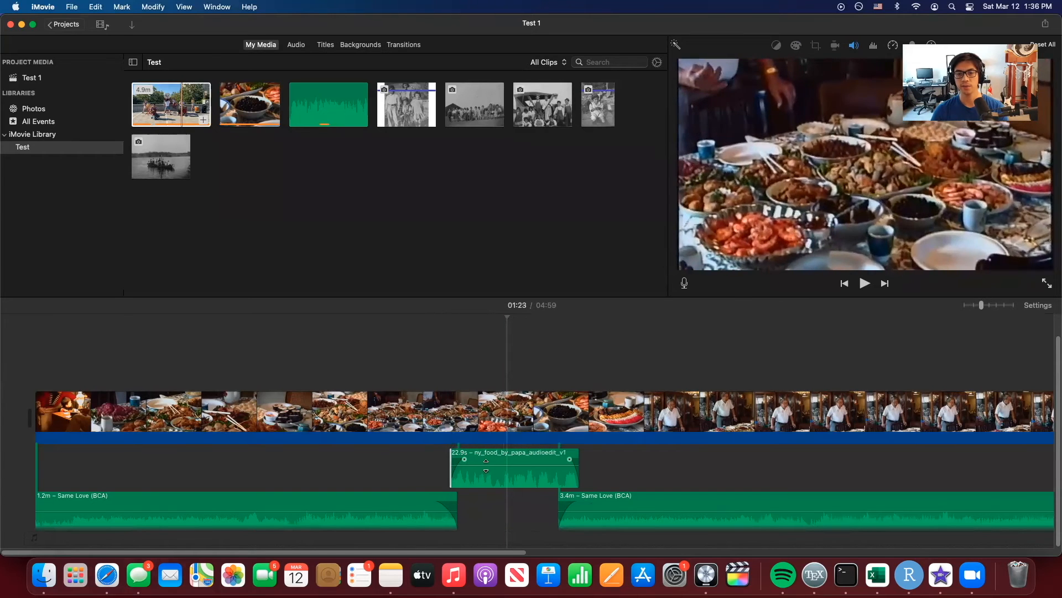
pyautogui.click(573, 474)
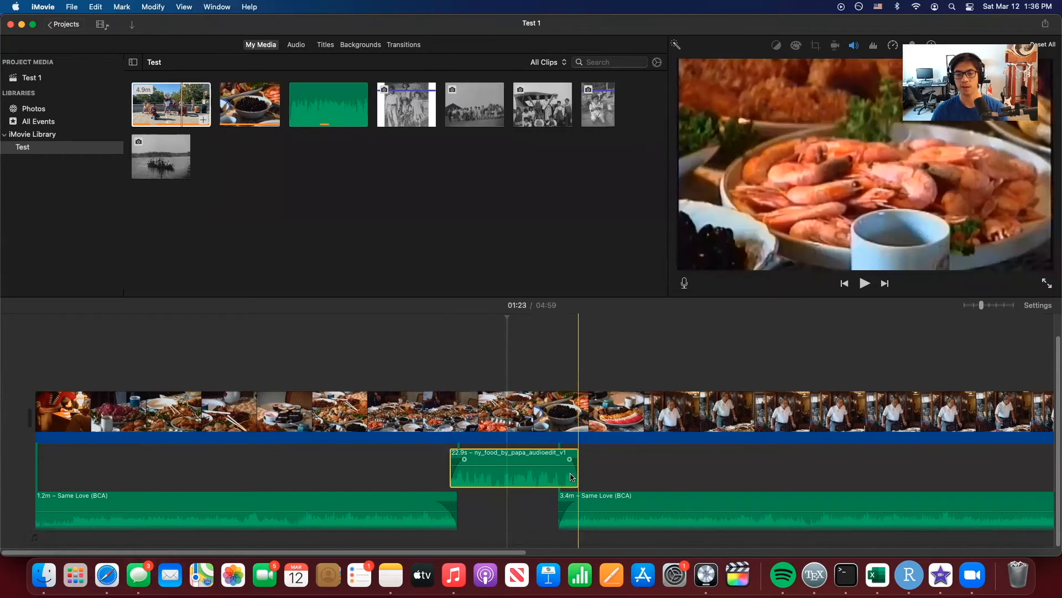
pyautogui.press('space')
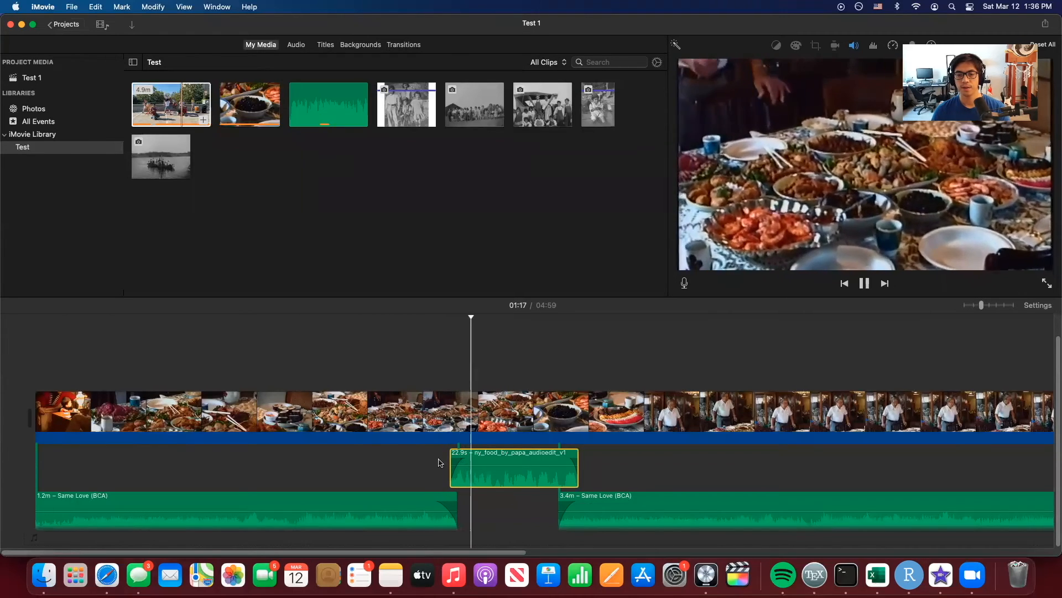
pyautogui.press('space')
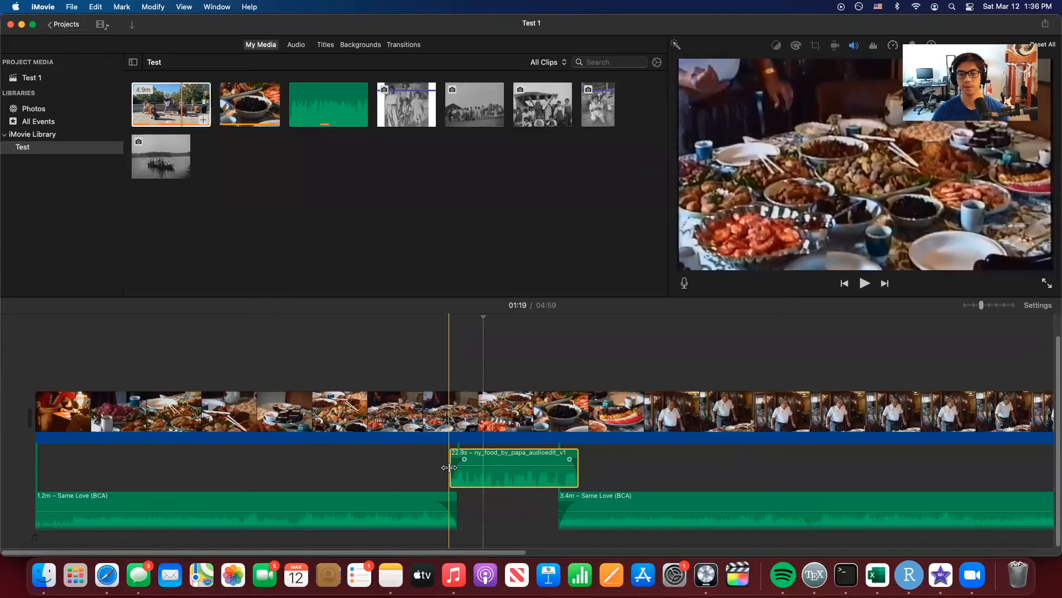
# Adjust both ends of the ny_food_by_papa_audioedit_v1 section to a length of 21.2 s and look along the timeline
pyautogui.moveTo(449, 467); pyautogui.dragTo(458, 467)
pyautogui.moveTo(578, 469)
pyautogui.mouseDown()
pyautogui.moveTo(557, 469)
pyautogui.moveTo(565, 469)
pyautogui.mouseUp()
pyautogui.moveTo(460, 468)
pyautogui.mouseDown()
pyautogui.moveTo(446, 469)
pyautogui.moveTo(486, 458)
pyautogui.moveTo(458, 458)
pyautogui.mouseUp()
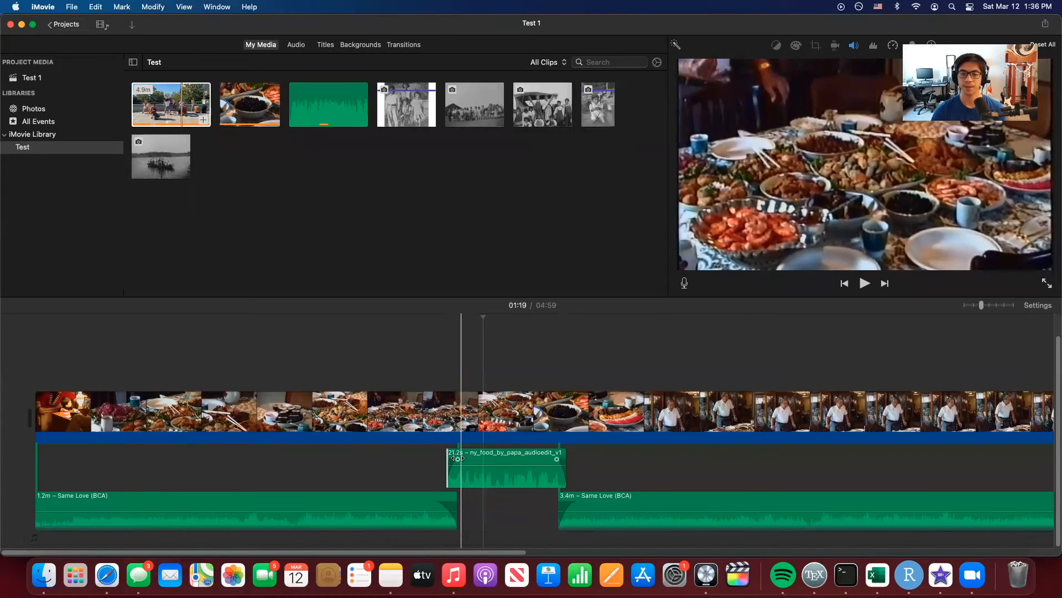
pyautogui.hscroll(5, 318, 473)
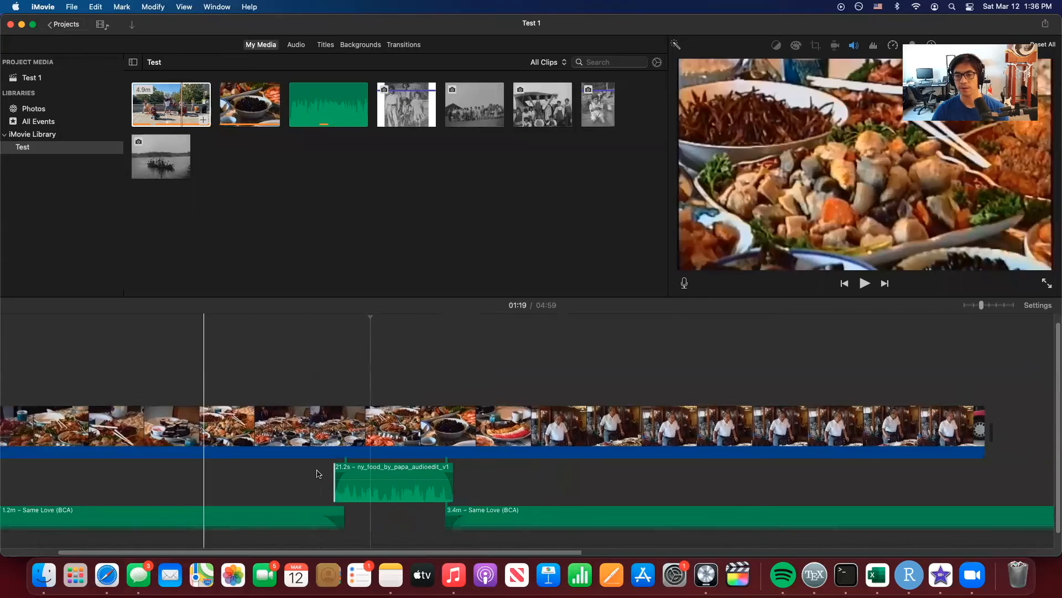
pyautogui.hscroll(5, 318, 473)
pyautogui.hscroll(-10, 318, 473)
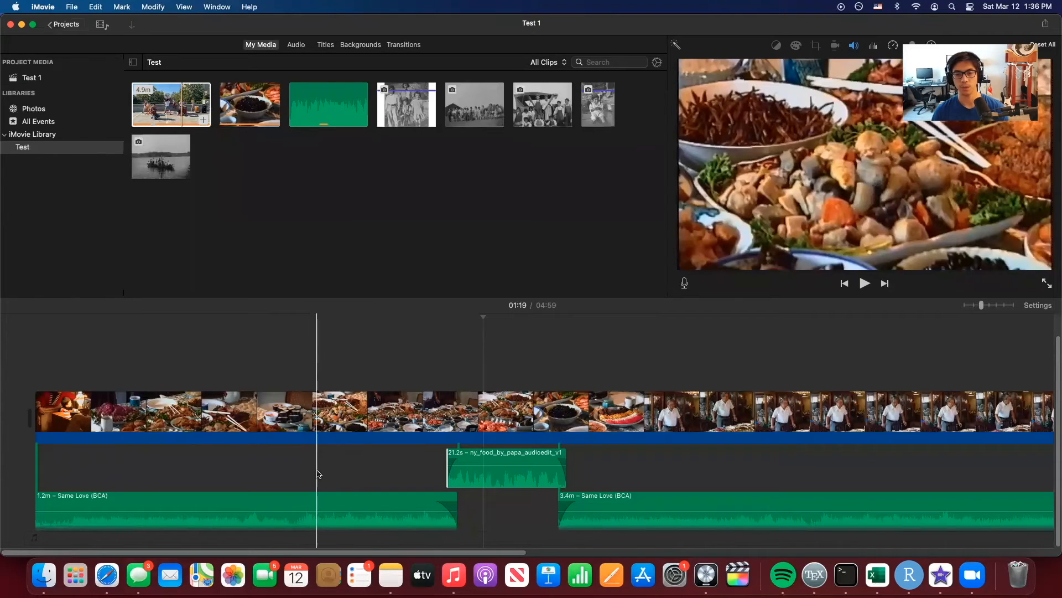
# Delete all video and audio clips from the timeline, and select the five photos in the media browser and deselect them
pyautogui.moveTo(283, 354); pyautogui.dragTo(684, 541)
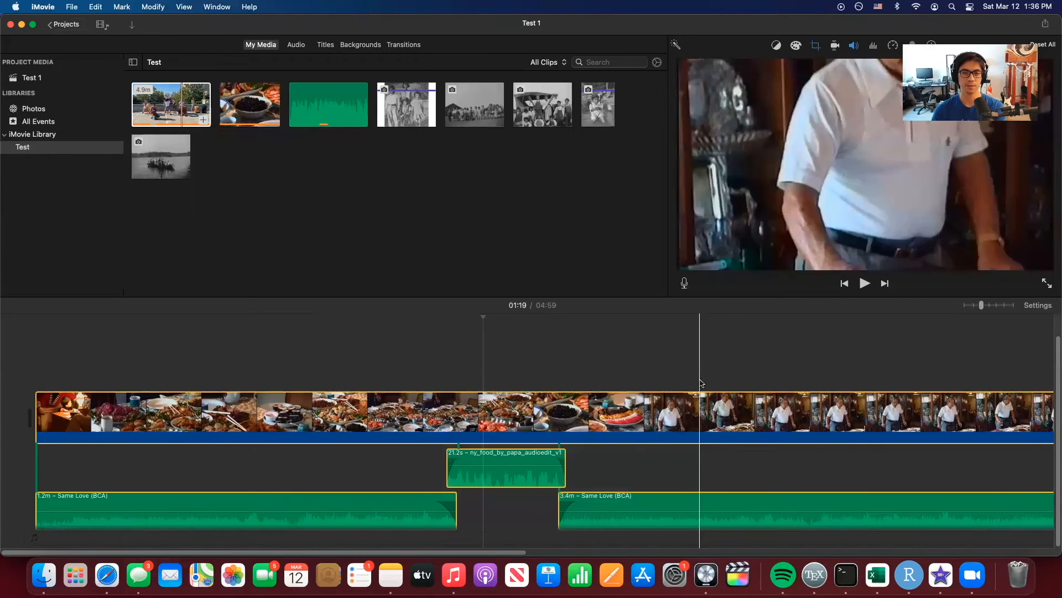
pyautogui.press('Delete')
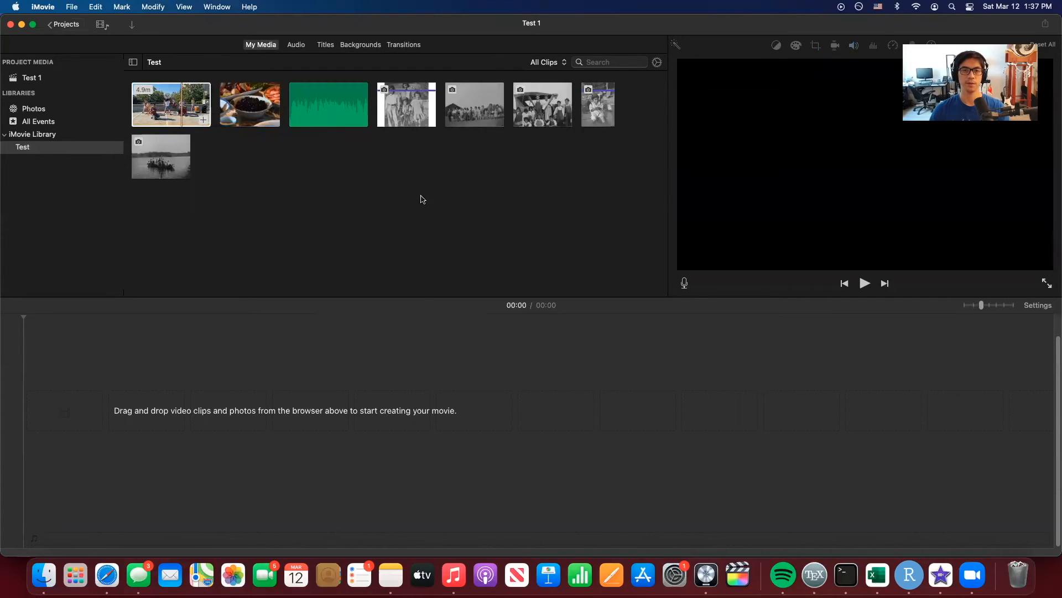
pyautogui.click(406, 105)
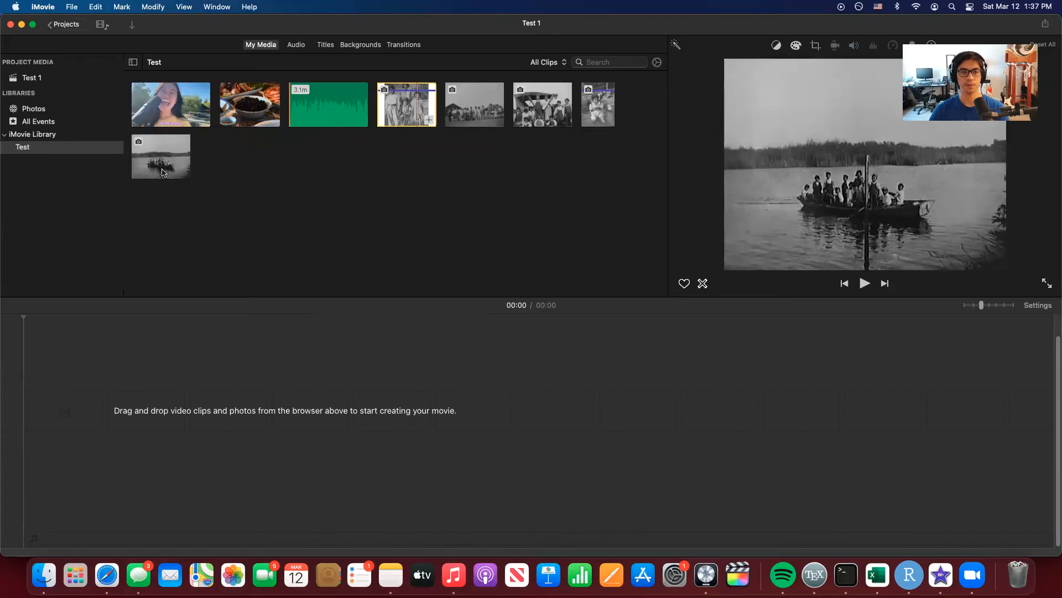
pyautogui.click(177, 170)
pyautogui.keyDown('shift'); pyautogui.click(409, 120); pyautogui.keyUp('shift')
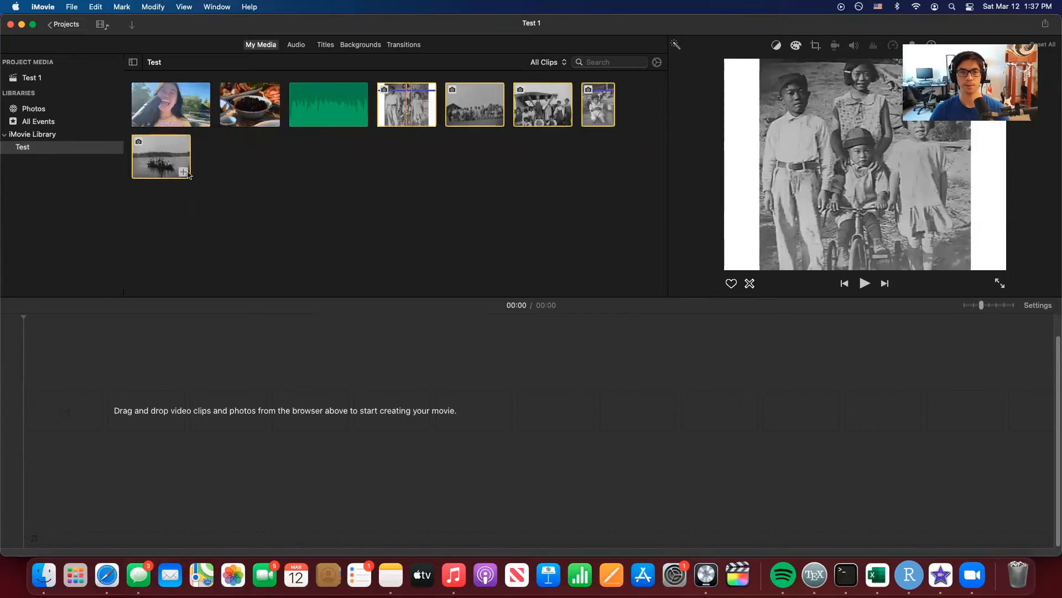
pyautogui.click(297, 177)
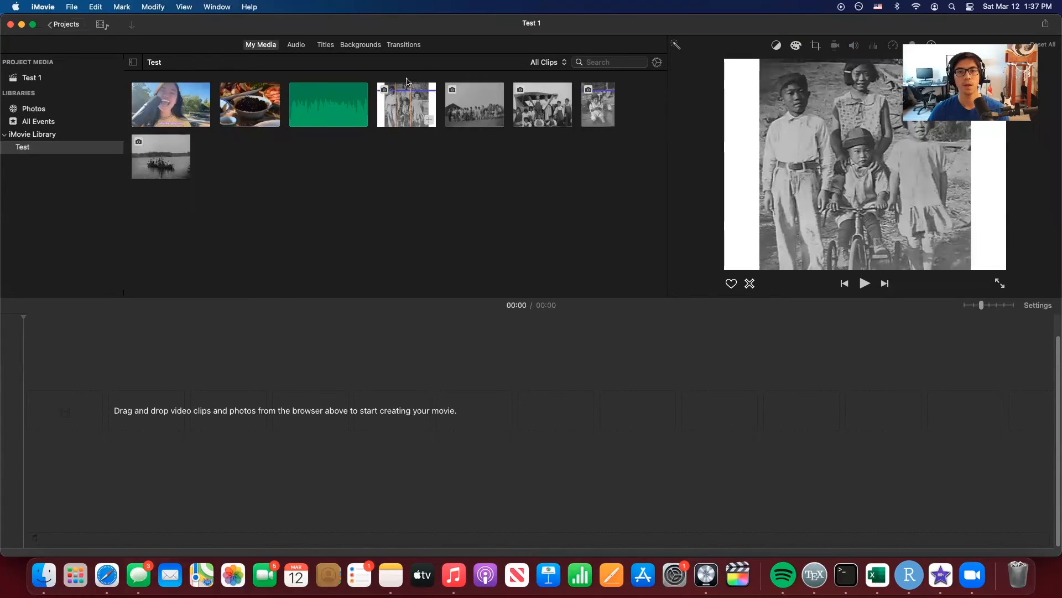
# Try placing the first two photos on the timeline with the seated boy's photo as a cutaway above the second, and clear the timeline
pyautogui.moveTo(407, 110); pyautogui.dragTo(266, 412)
pyautogui.moveTo(470, 118); pyautogui.dragTo(504, 412)
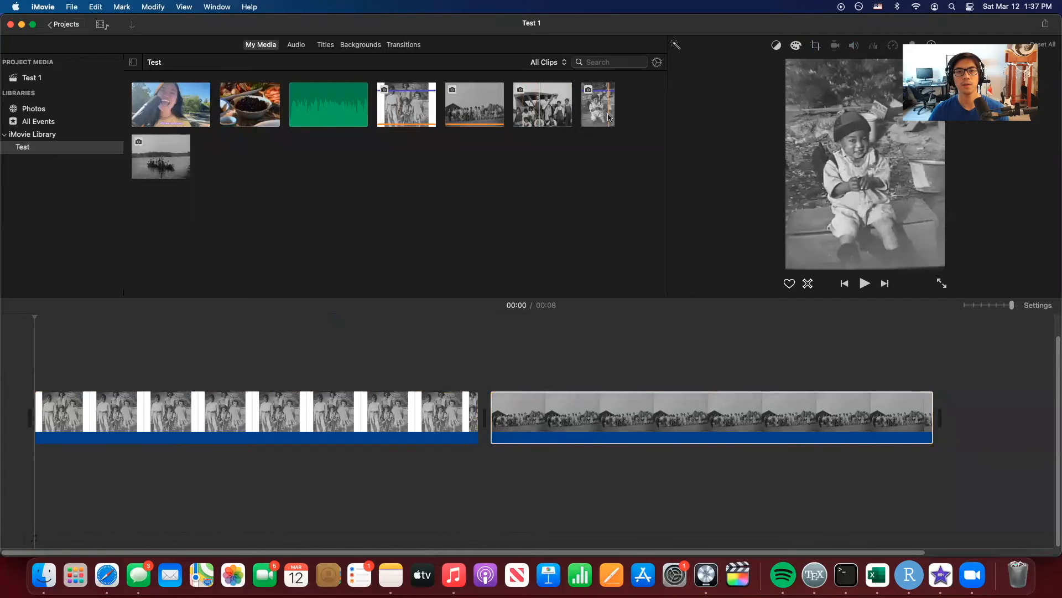
pyautogui.moveTo(556, 118); pyautogui.dragTo(491, 359)
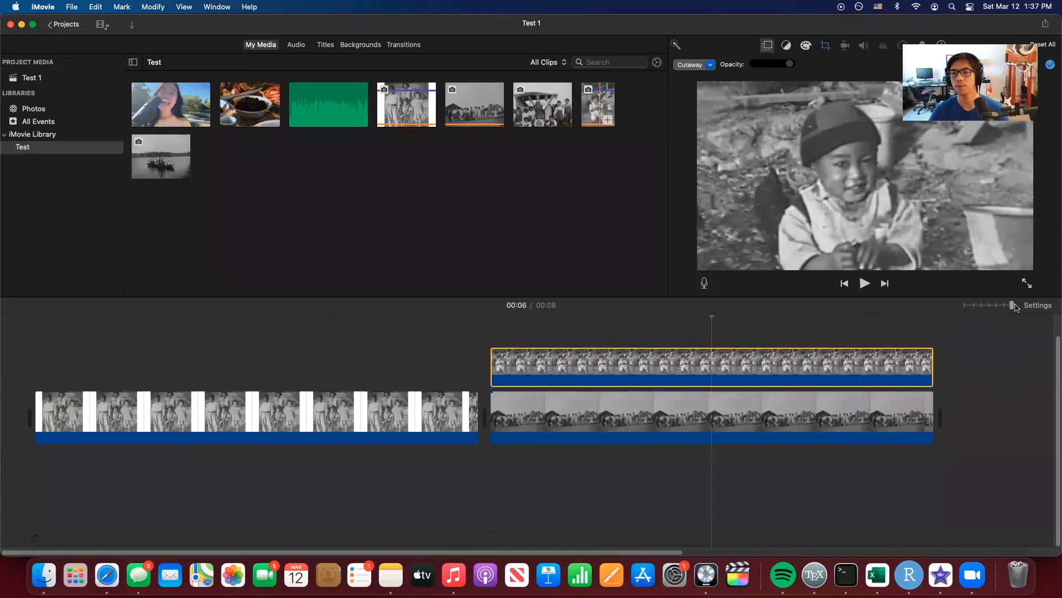
pyautogui.moveTo(1014, 308); pyautogui.dragTo(989, 308)
pyautogui.moveTo(244, 468); pyautogui.dragTo(40, 367)
pyautogui.press('Delete')
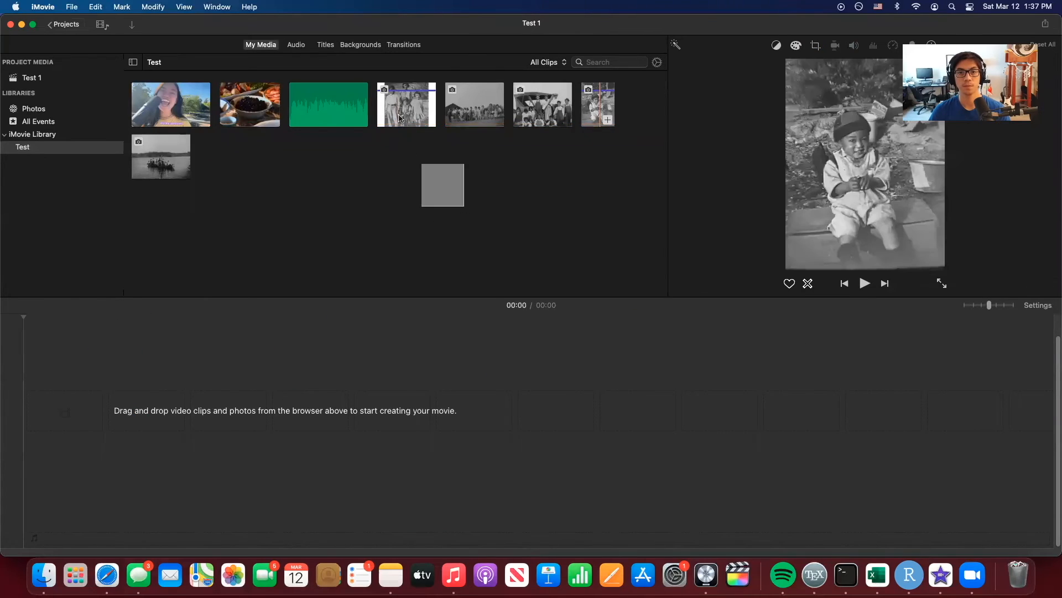
# Add all five black-and-white photos to the timeline in browser order and play the sequence
pyautogui.moveTo(508, 192); pyautogui.dragTo(501, 190)
pyautogui.moveTo(616, 158); pyautogui.dragTo(214, 353)
pyautogui.moveTo(253, 204); pyautogui.dragTo(545, 415)
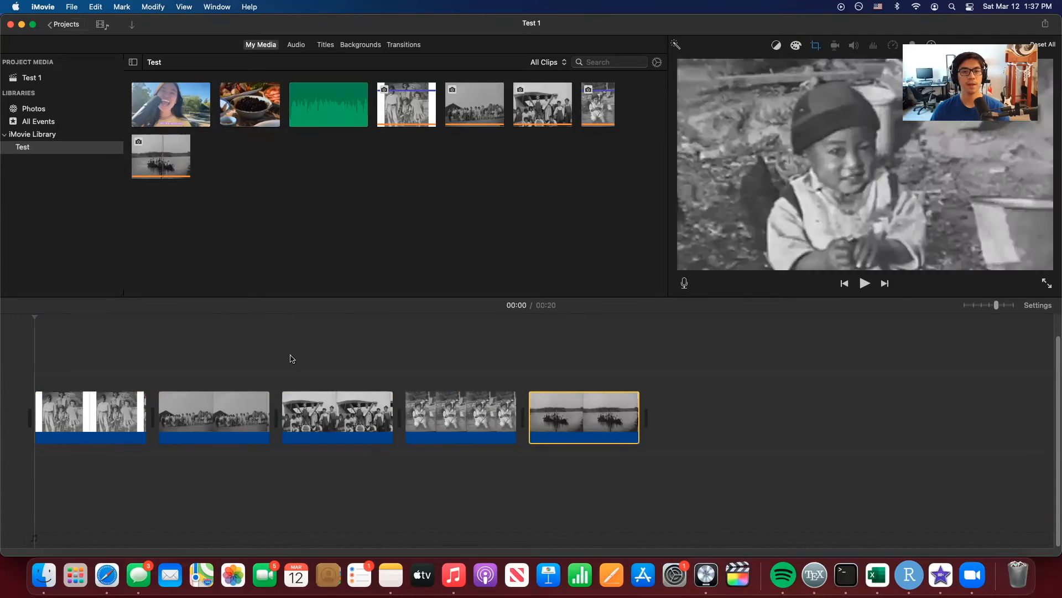
pyautogui.press('space')
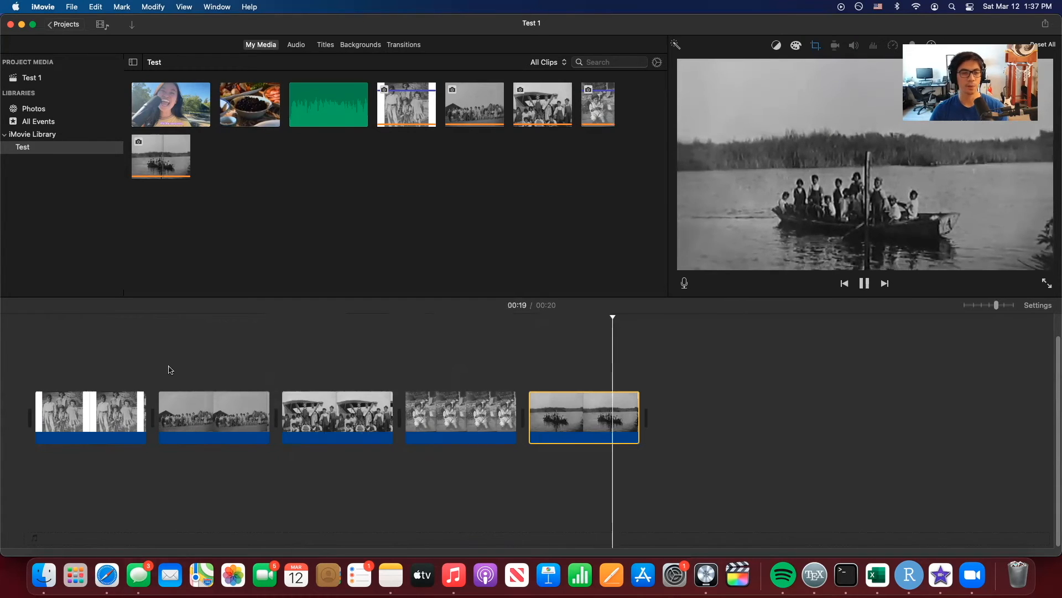
# Select the first photo in the timeline and open its Ken Burns crop controls
pyautogui.click(81, 357)
pyautogui.click(91, 417)
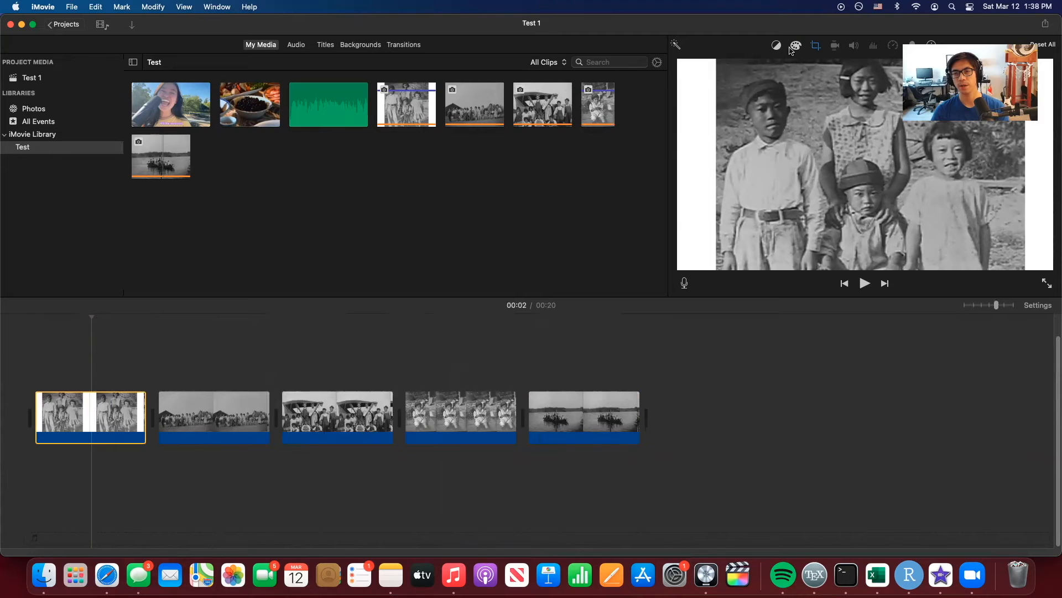
pyautogui.click(815, 47)
pyautogui.click(816, 47)
pyautogui.click(816, 46)
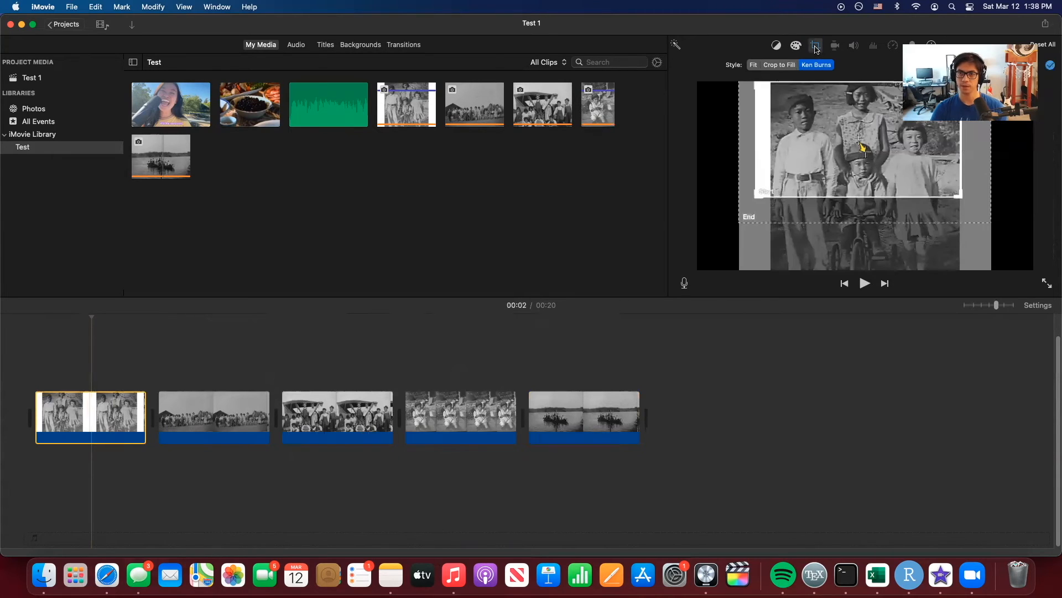
# Set the crop style of the first and second photos to Fit and play across the cut between them
pyautogui.click(753, 65)
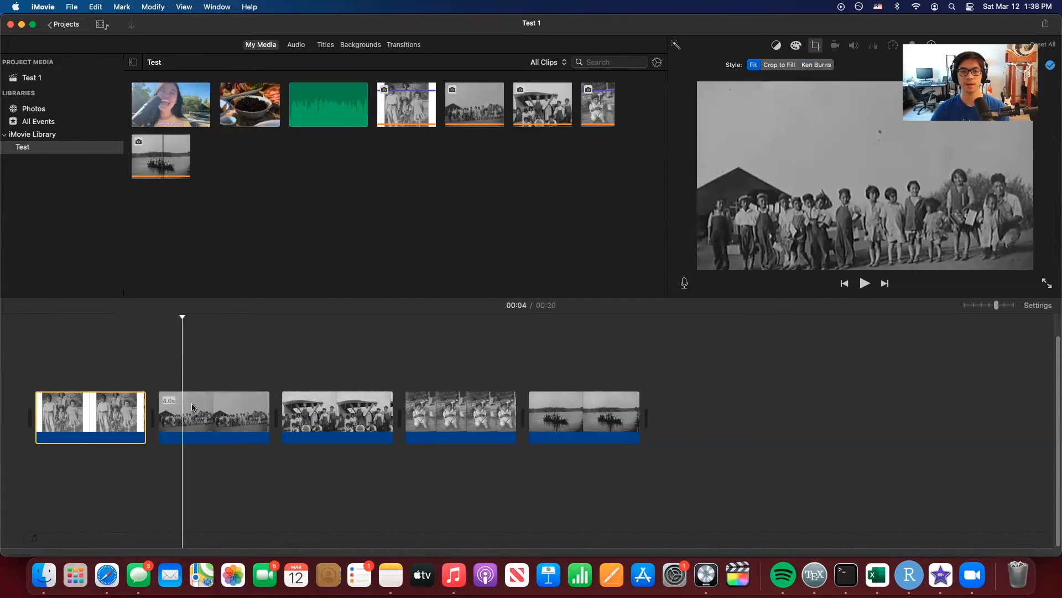
pyautogui.click(169, 399)
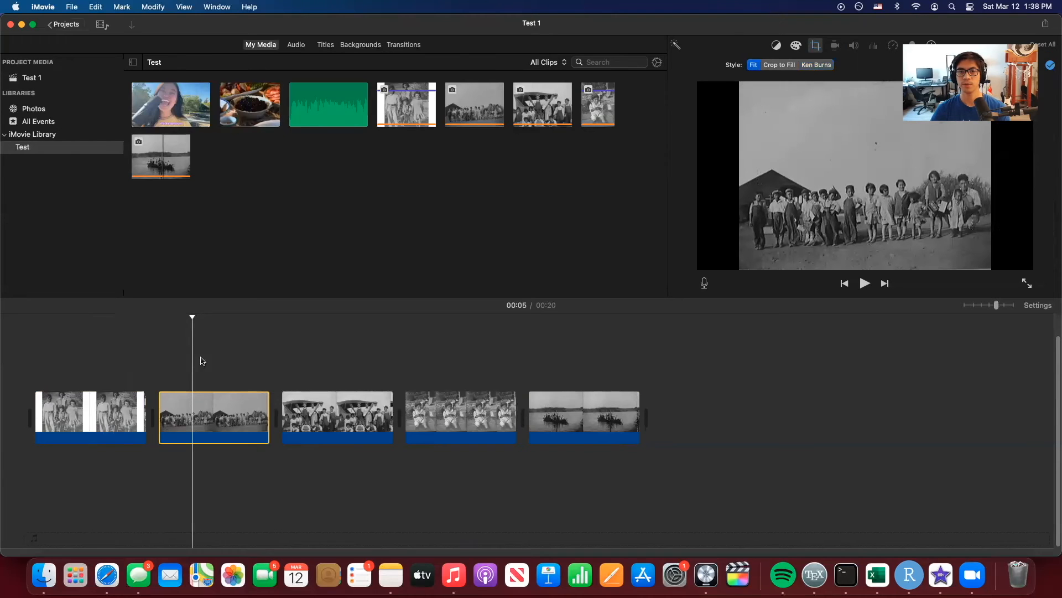
pyautogui.click(150, 383)
pyautogui.press('space')
# Change the second photo to Crop to Fill, frame the row of children with less sky, and play the result
pyautogui.click(207, 416)
pyautogui.click(817, 46)
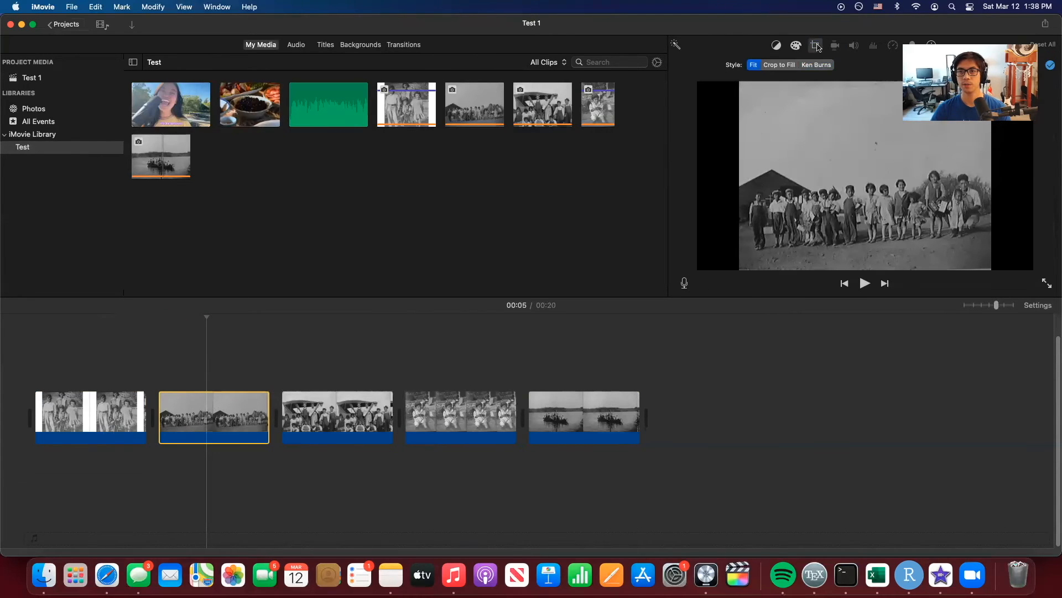
pyautogui.click(782, 65)
pyautogui.moveTo(824, 183)
pyautogui.mouseDown()
pyautogui.moveTo(838, 191)
pyautogui.moveTo(817, 171)
pyautogui.mouseUp()
pyautogui.moveTo(741, 129); pyautogui.dragTo(803, 155)
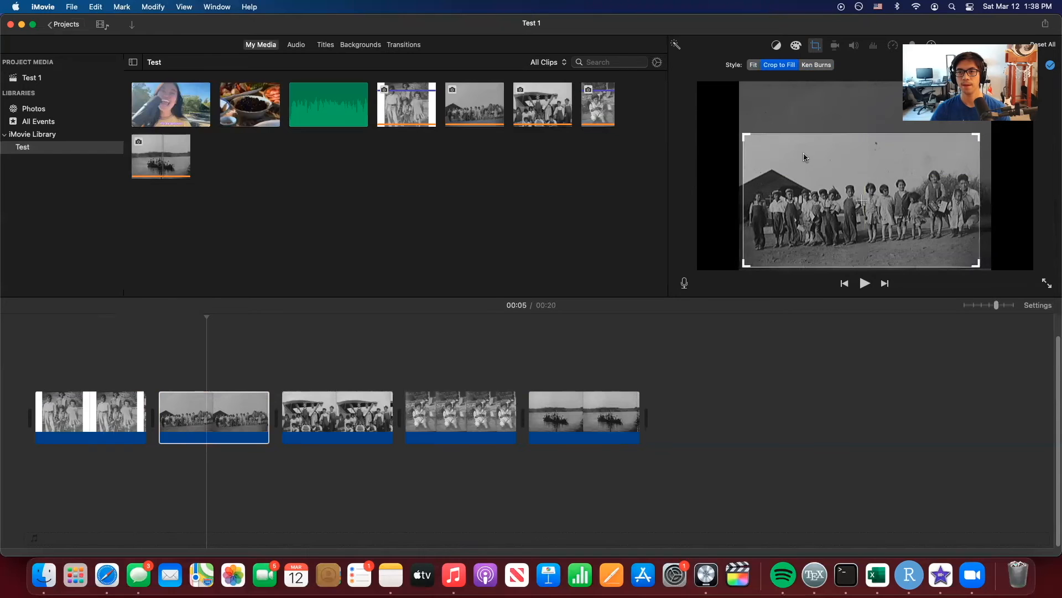
pyautogui.click(141, 369)
pyautogui.press('space')
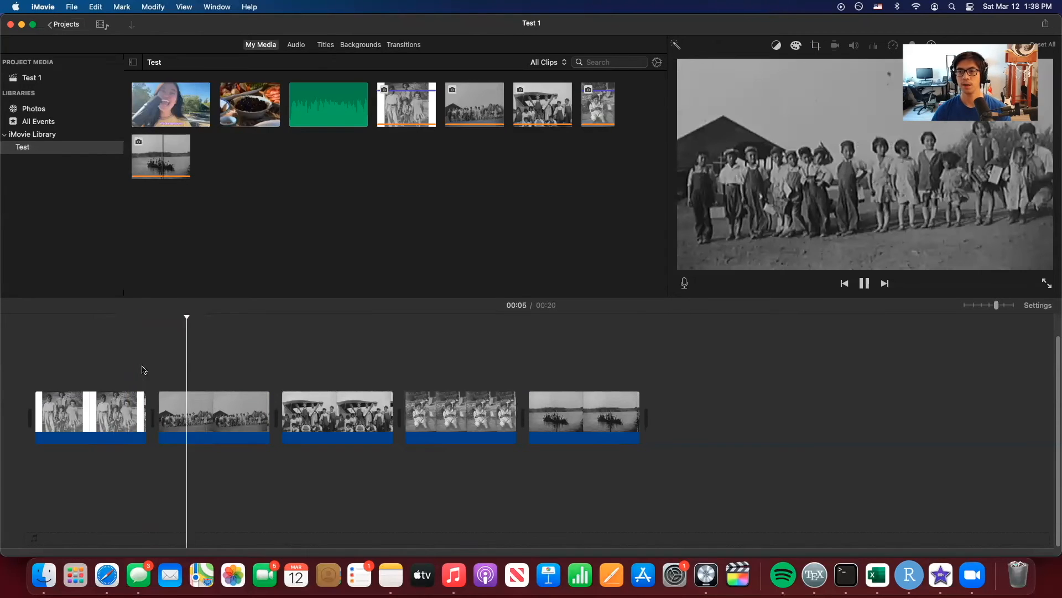
# Tighten the third photo's Ken Burns start frame around the boys with crossed oars and play the sequence from just before it
pyautogui.click(333, 412)
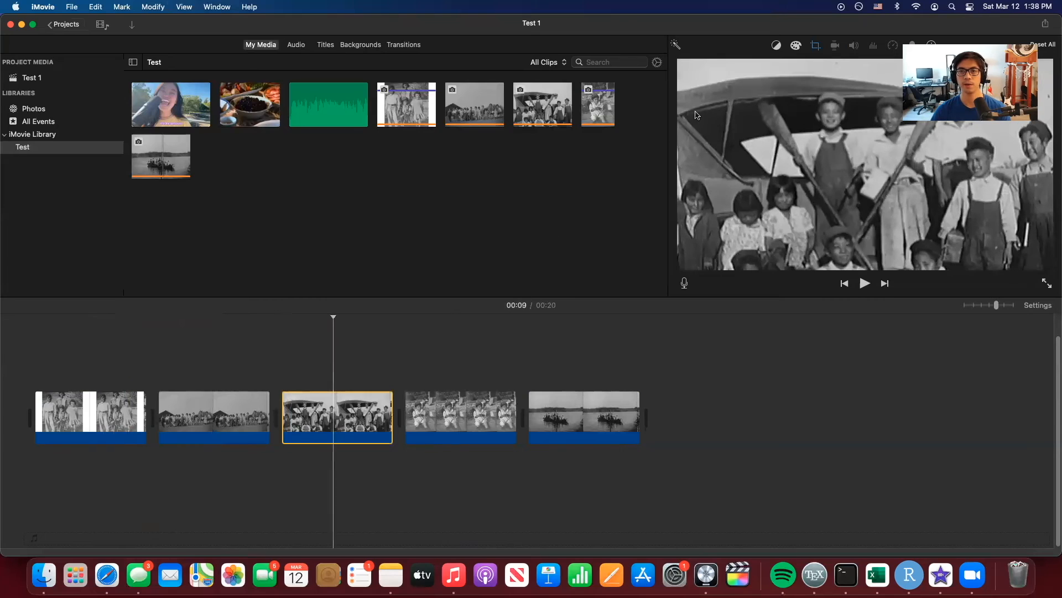
pyautogui.click(817, 45)
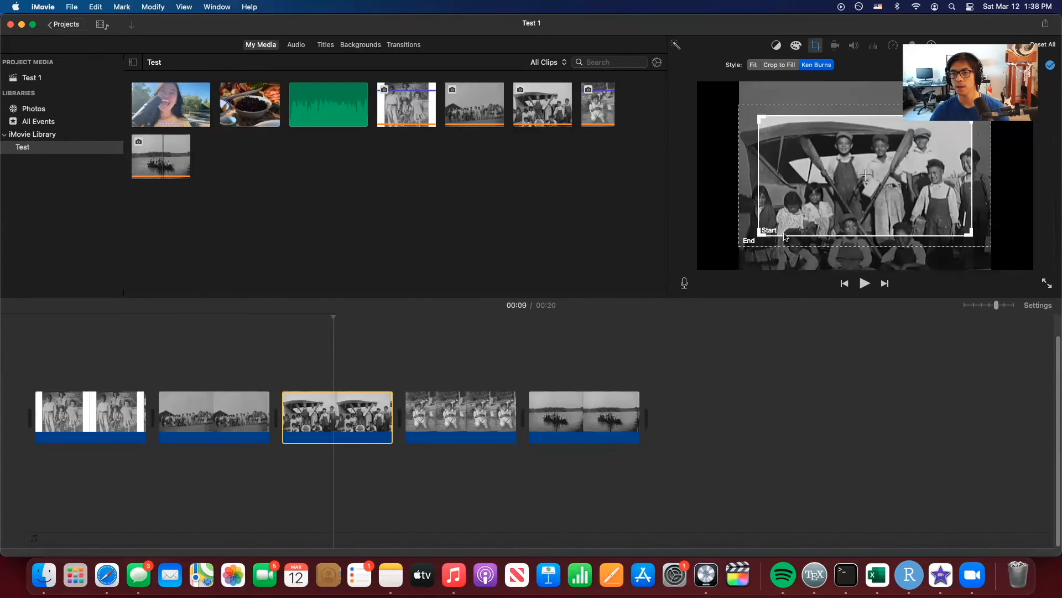
pyautogui.moveTo(759, 235); pyautogui.dragTo(808, 202)
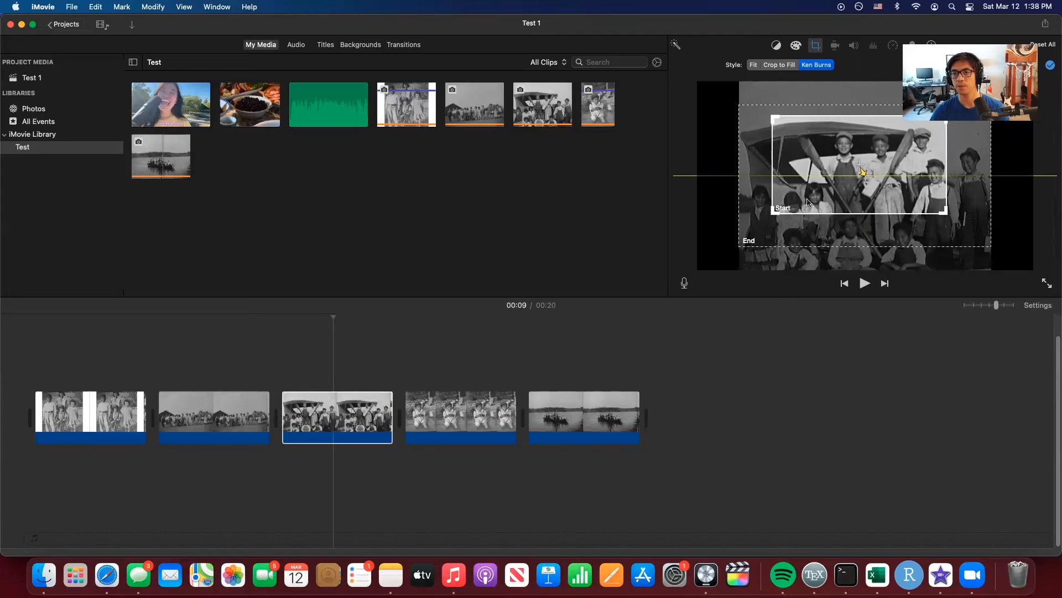
pyautogui.click(756, 241)
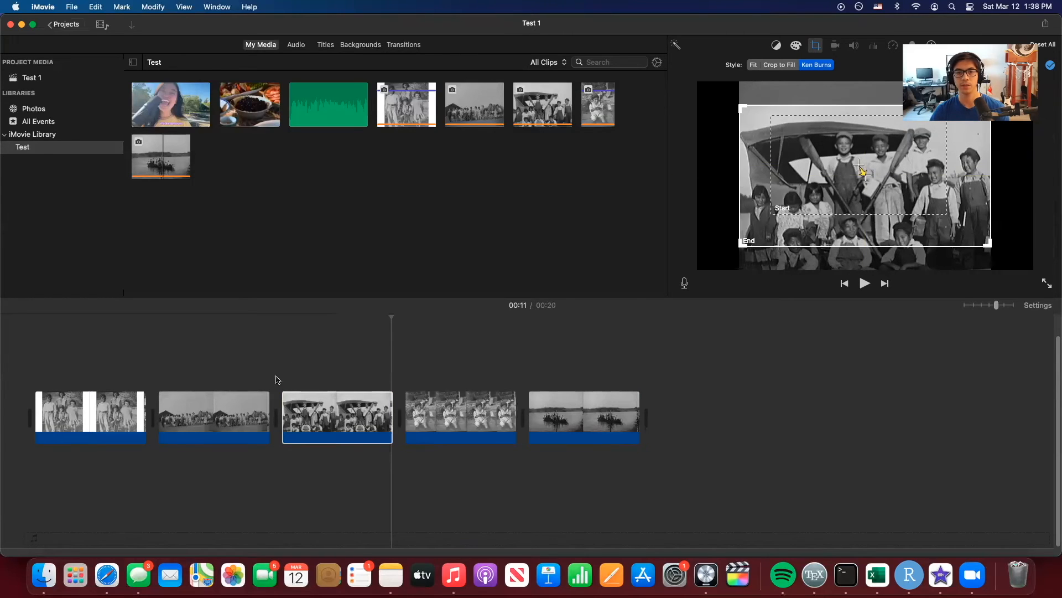
pyautogui.click(805, 201)
pyautogui.moveTo(885, 149); pyautogui.dragTo(891, 149)
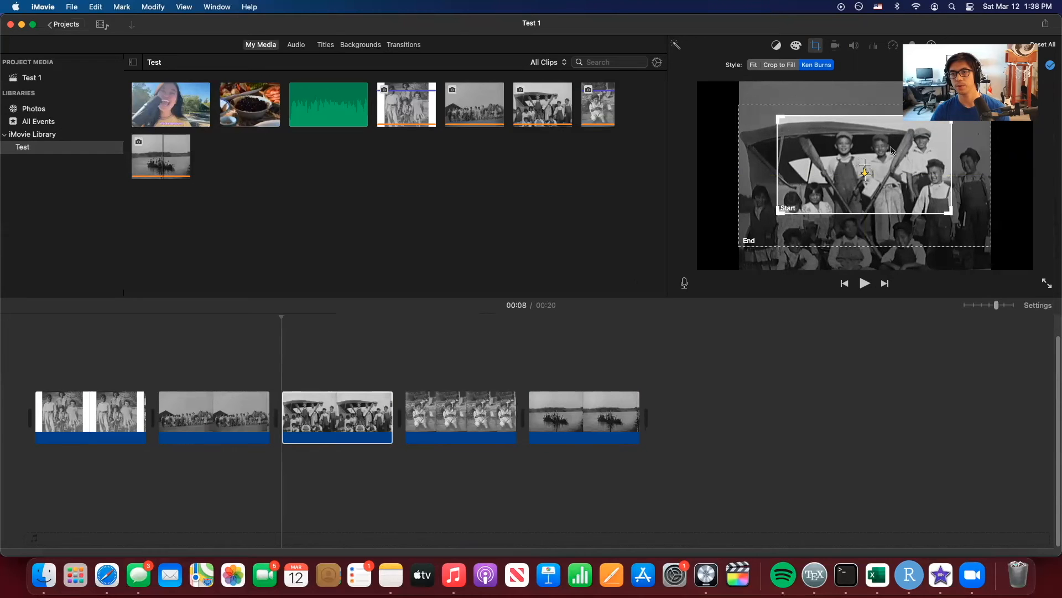
pyautogui.click(763, 224)
pyautogui.click(262, 363)
pyautogui.press('space')
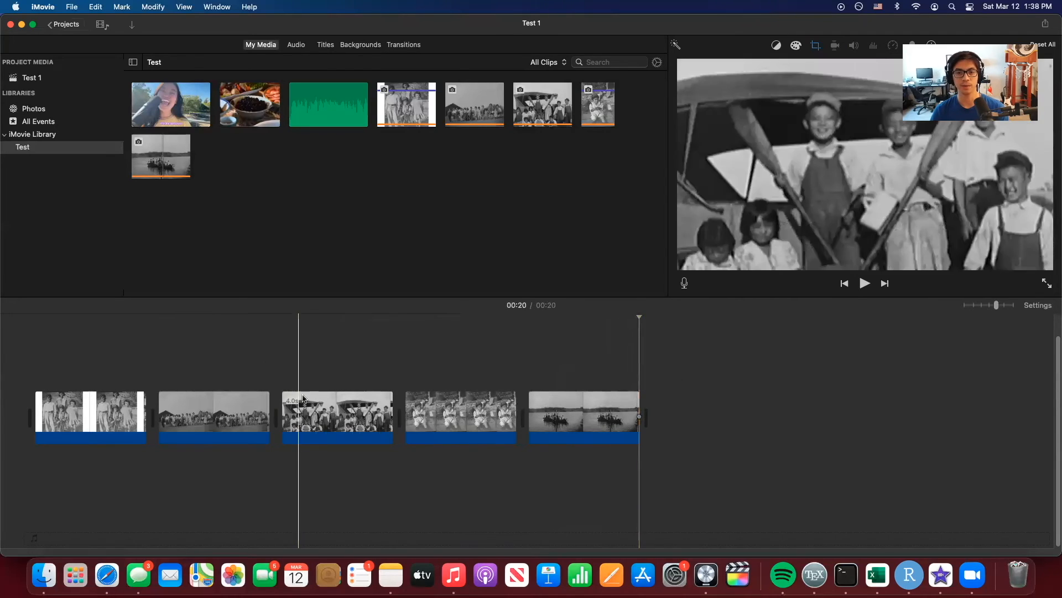
# Add the ny_food_by_papa_audioedit_v1 audio clip beneath the photos, starting at the first photo
pyautogui.click(493, 416)
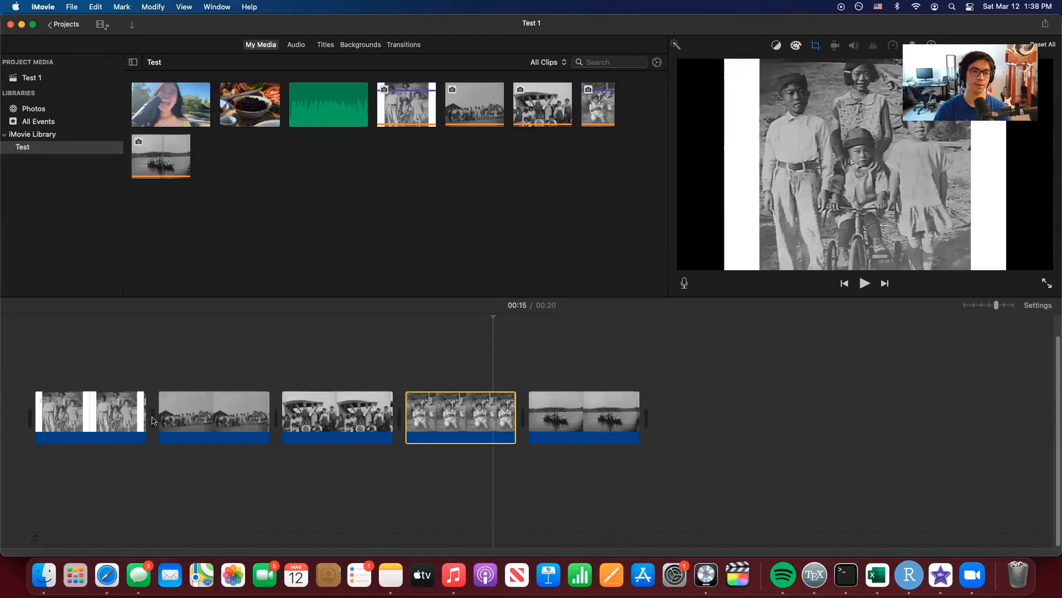
pyautogui.moveTo(309, 105); pyautogui.dragTo(66, 462)
pyautogui.moveTo(147, 459); pyautogui.dragTo(120, 461)
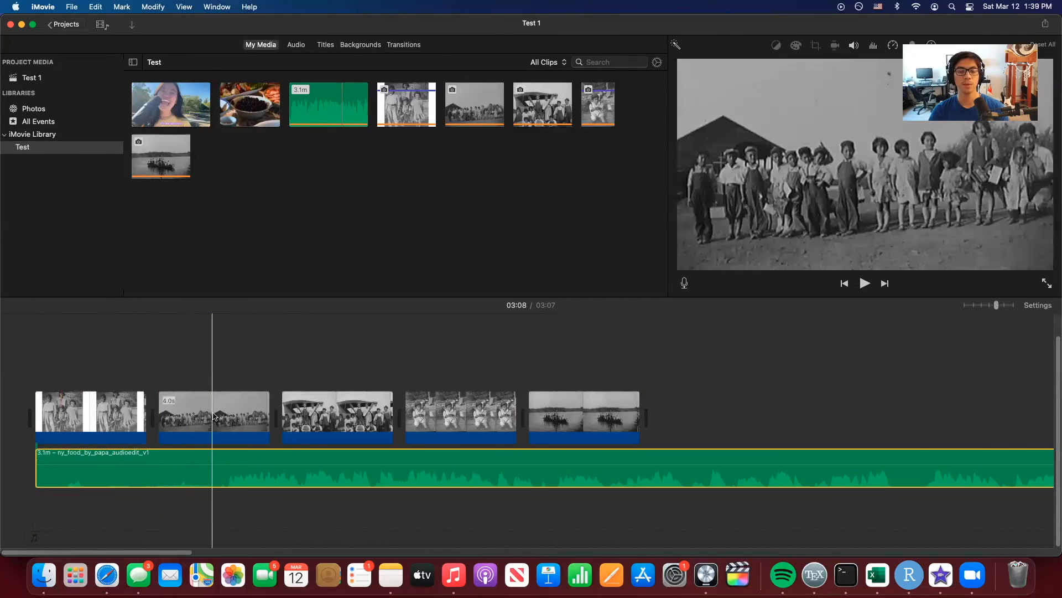
pyautogui.moveTo(214, 416)
pyautogui.mouseDown()
pyautogui.moveTo(91, 414)
pyautogui.moveTo(265, 423)
pyautogui.moveTo(220, 426)
pyautogui.mouseUp()
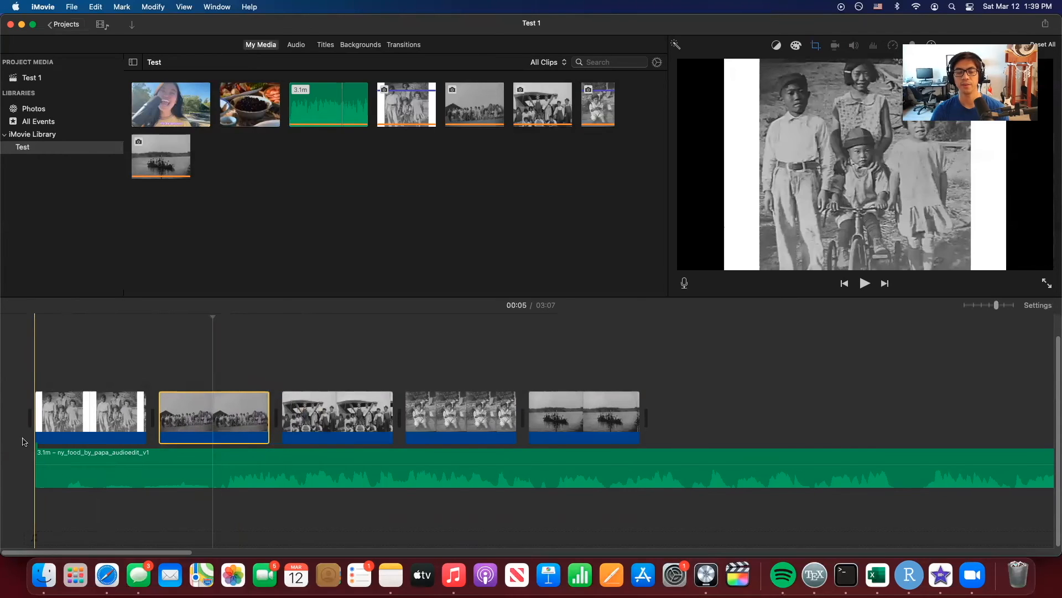
pyautogui.moveTo(98, 430); pyautogui.dragTo(66, 421)
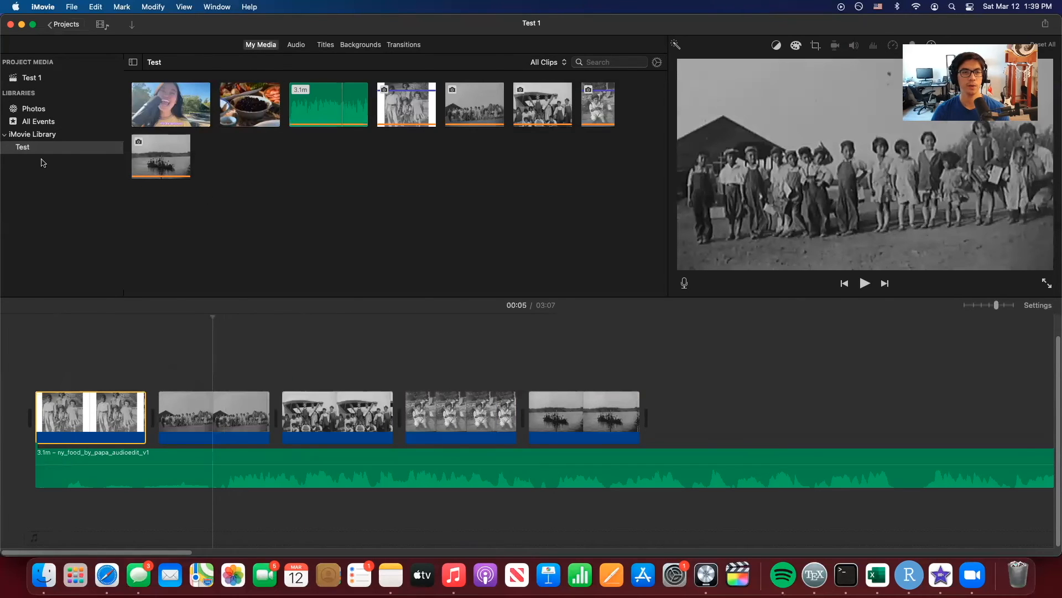
# Browse the titles and backgrounds, and insert the Black background before the first photo
pyautogui.click(307, 217)
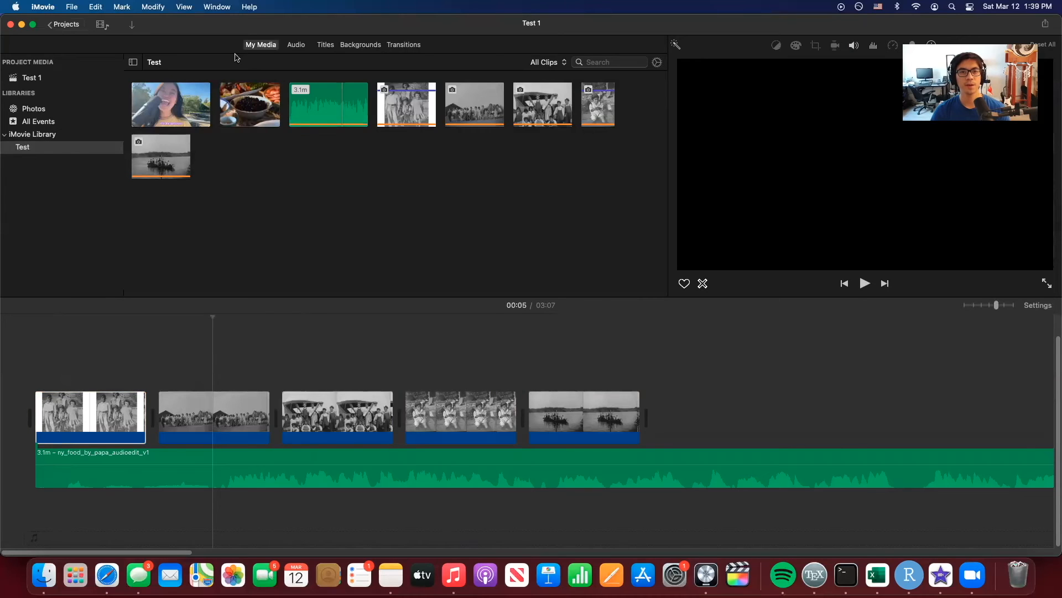
pyautogui.click(325, 45)
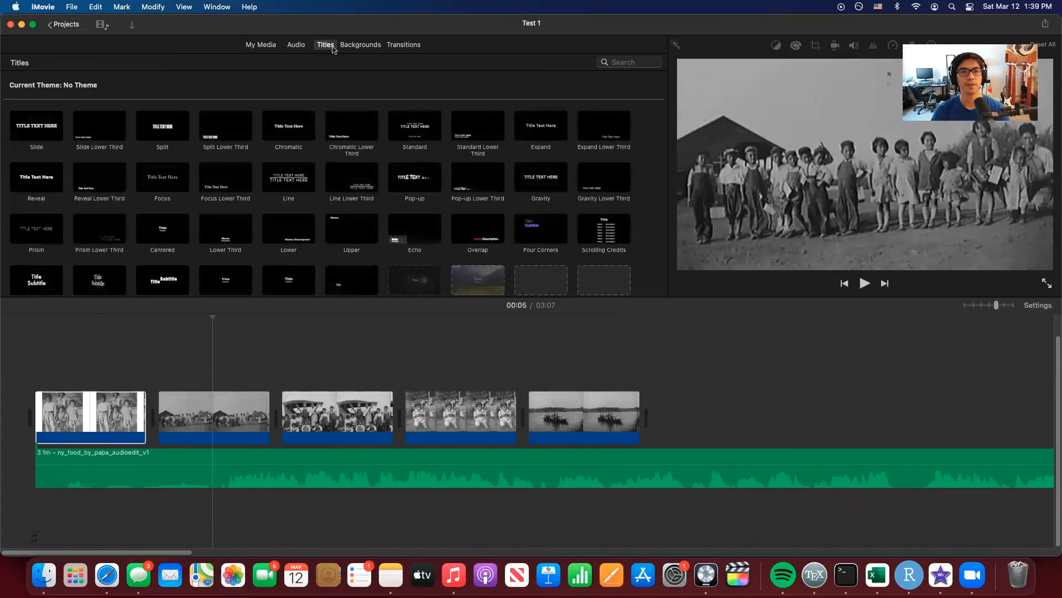
pyautogui.click(357, 47)
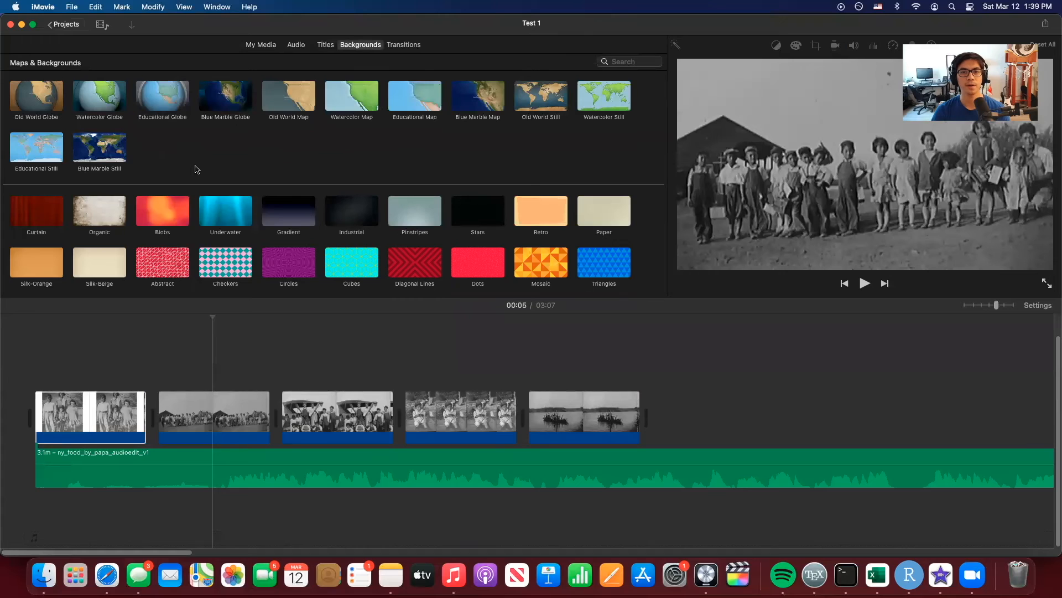
pyautogui.scroll(-5, 197, 169)
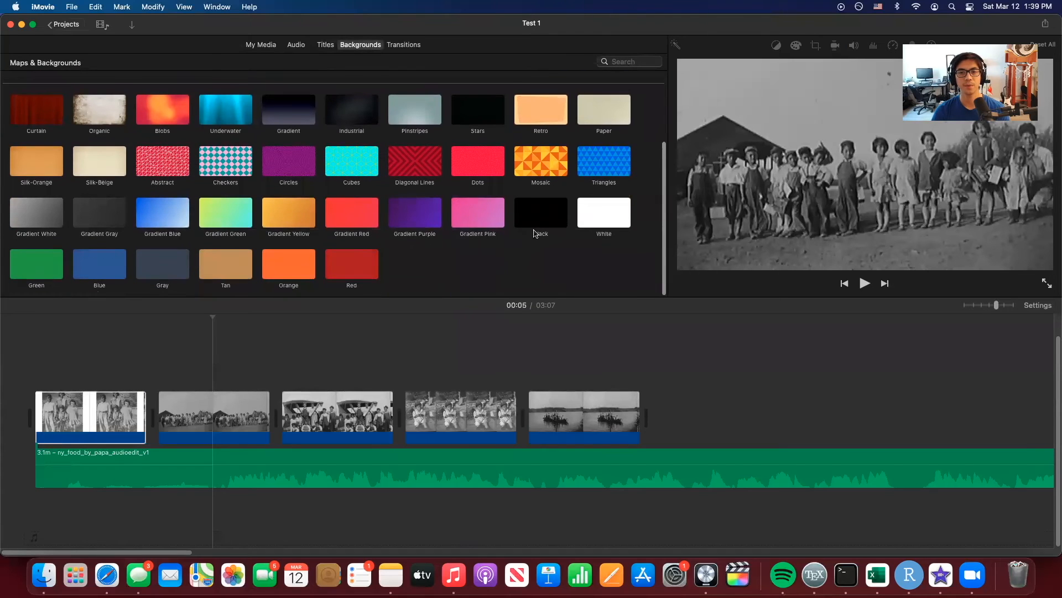
pyautogui.moveTo(540, 215); pyautogui.dragTo(46, 418)
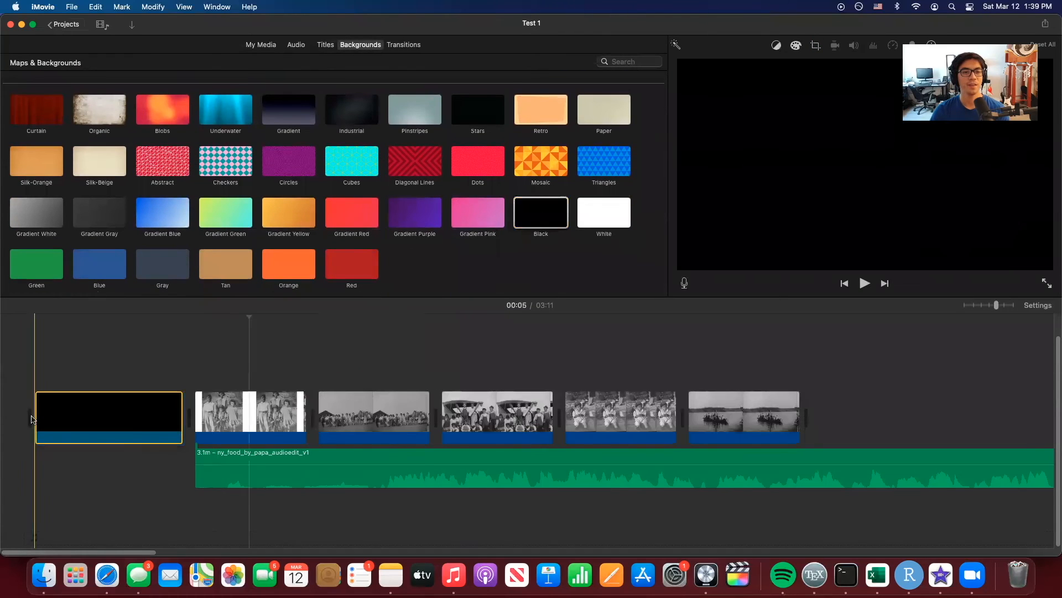
# Shorten the black background clip to 0.5 s and play the opening
pyautogui.moveTo(180, 425); pyautogui.dragTo(22, 431)
pyautogui.press('space')
pyautogui.press('space')
# Move the audio clip so it starts with the black background, and play the sequence from the beginning
pyautogui.moveTo(68, 465)
pyautogui.mouseDown()
pyautogui.moveTo(64, 435)
pyautogui.moveTo(80, 465)
pyautogui.mouseUp()
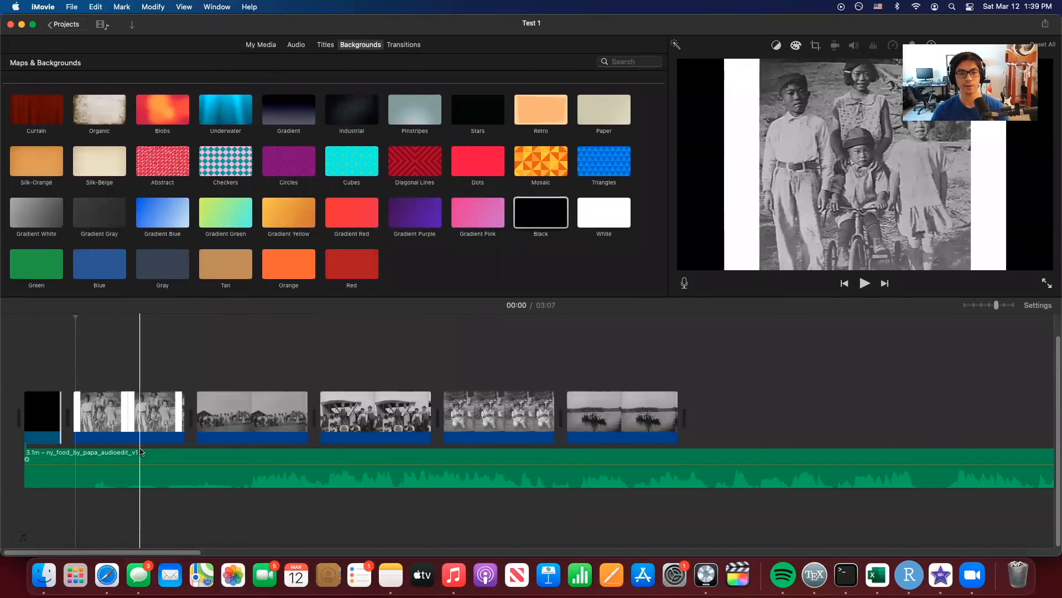
pyautogui.moveTo(164, 457); pyautogui.dragTo(83, 422)
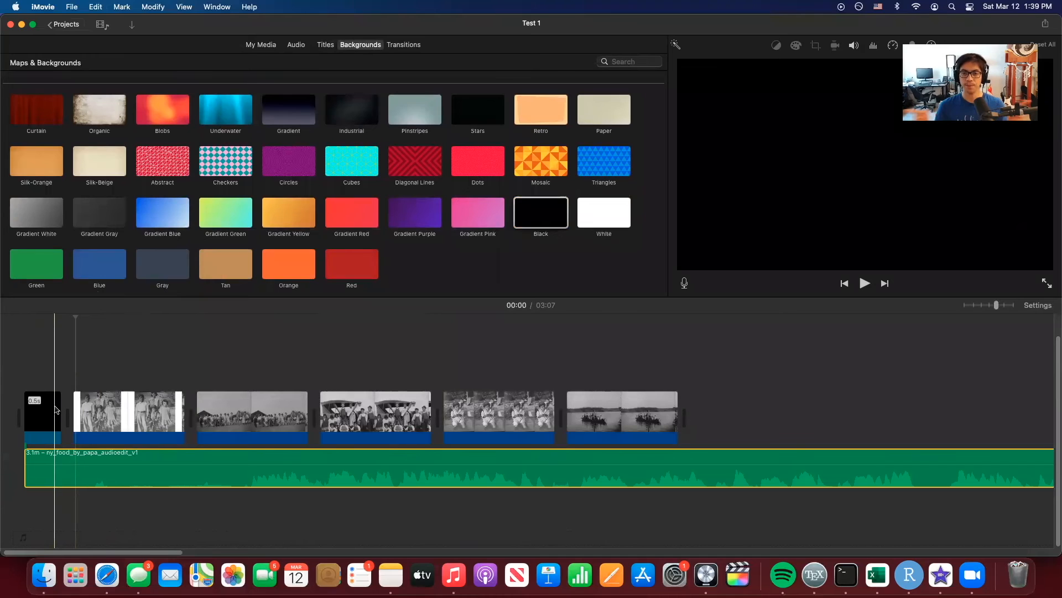
pyautogui.moveTo(60, 413); pyautogui.dragTo(48, 418)
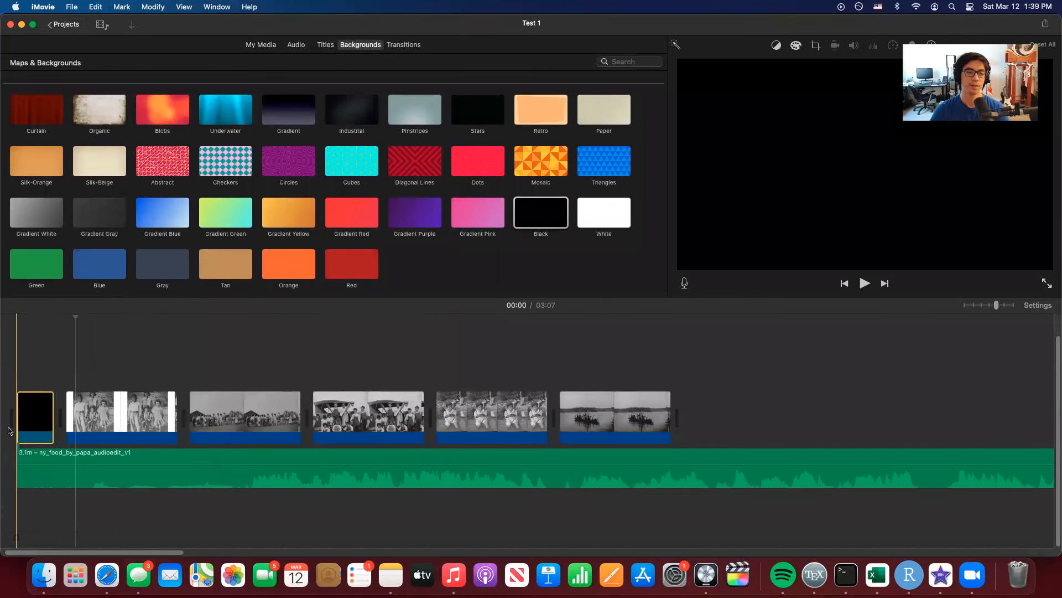
pyautogui.press('space')
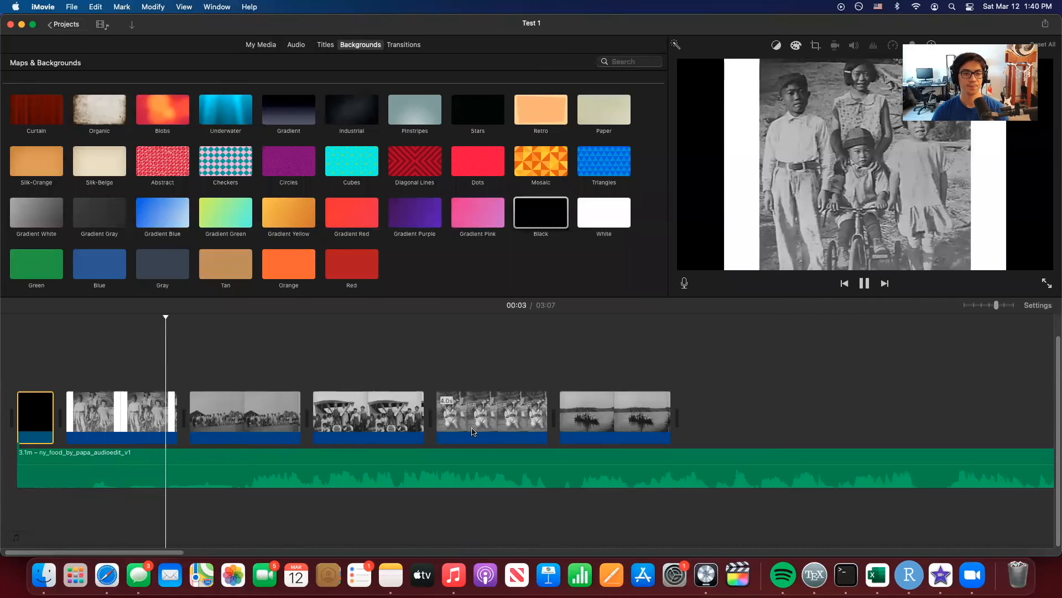
pyautogui.scroll(2, 472, 432)
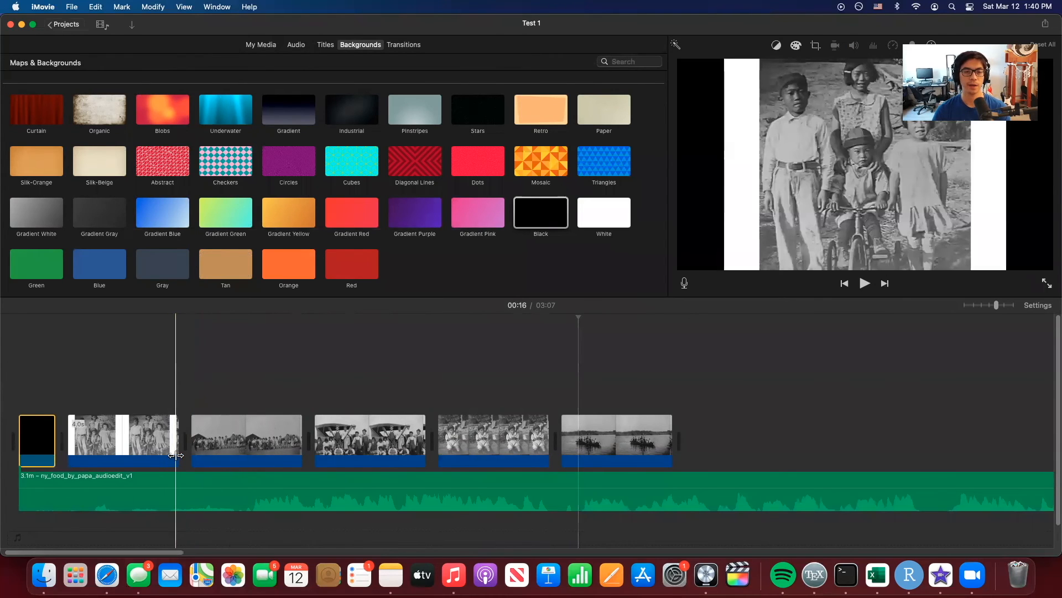
# Try to lengthen the first photo by extending its end, and undo the change
pyautogui.click(176, 456)
pyautogui.click(135, 443)
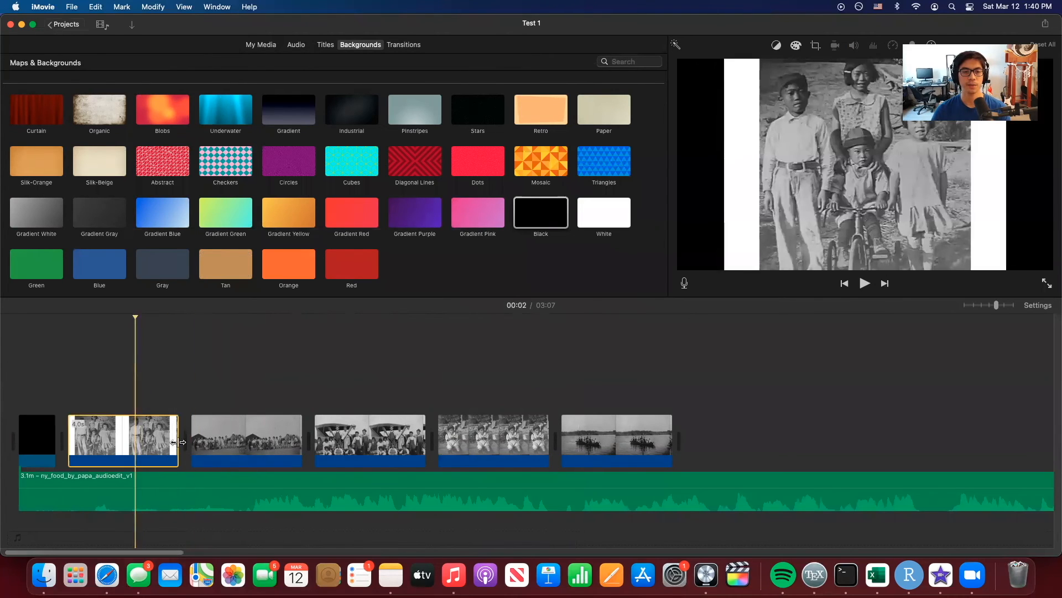
pyautogui.keyDown('super'); pyautogui.click(214, 442); pyautogui.keyUp('super')
pyautogui.moveTo(178, 449); pyautogui.dragTo(227, 450)
pyautogui.press('super+z')
# Show the shared duration of all five photos, and set the duration of only the second and fourth photos to 3.5 seconds
pyautogui.moveTo(76, 351); pyautogui.dragTo(526, 453)
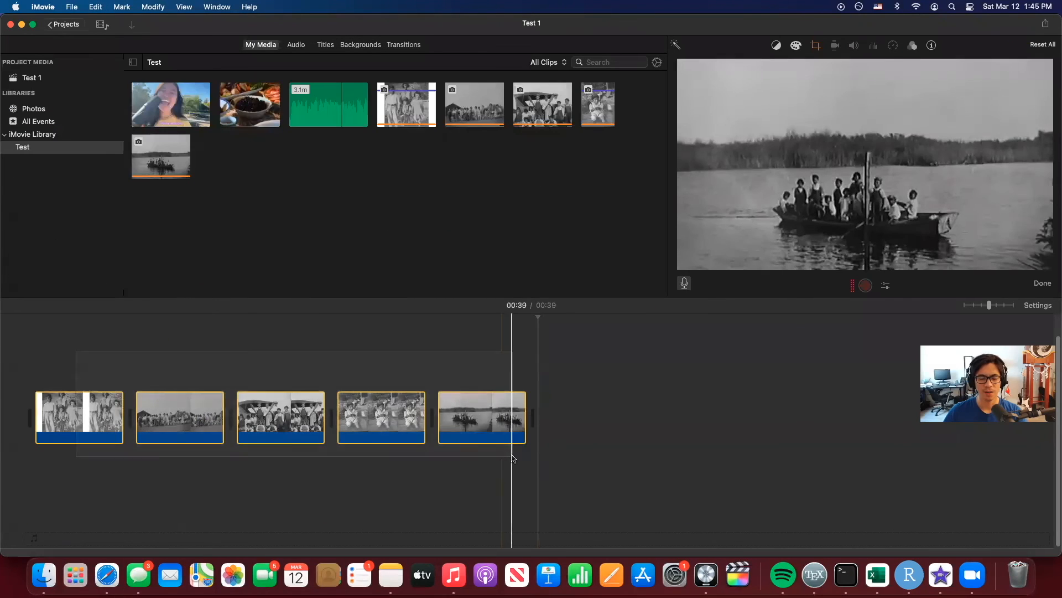
pyautogui.click(932, 46)
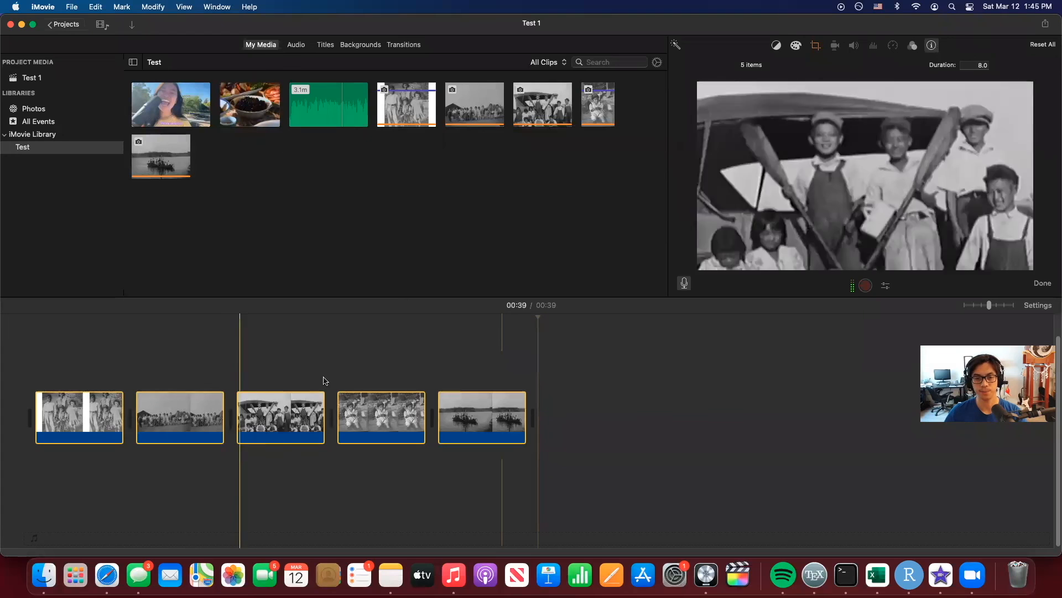
pyautogui.click(391, 415)
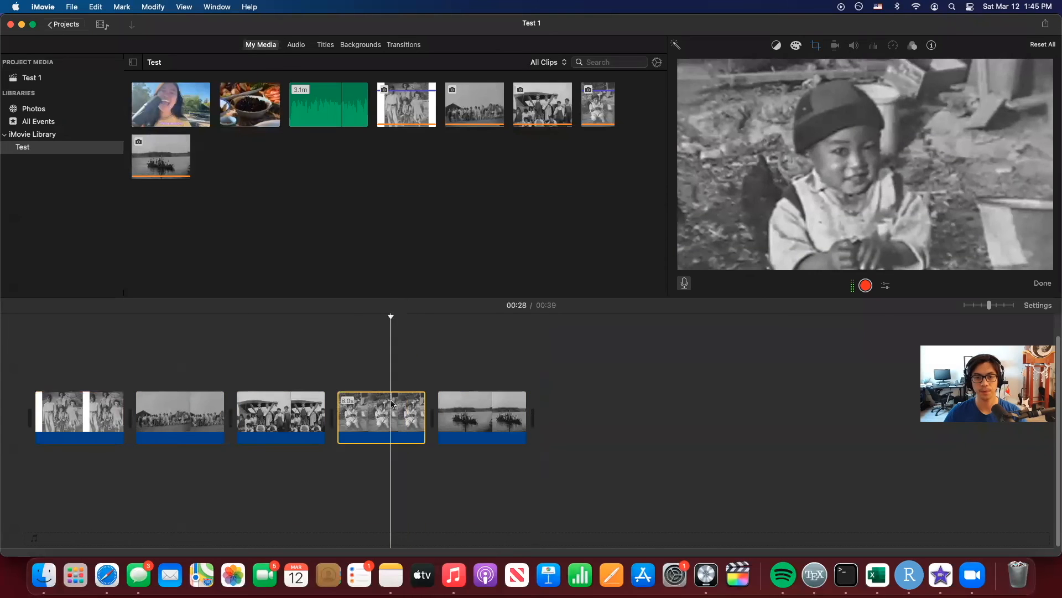
pyautogui.keyDown('super'); pyautogui.click(182, 421); pyautogui.keyUp('super')
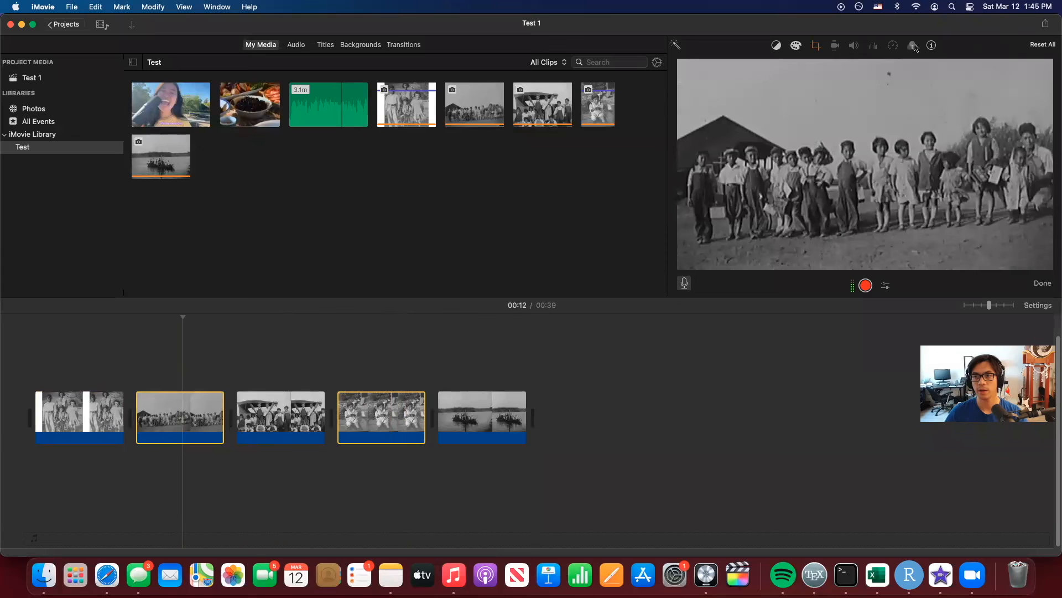
pyautogui.click(932, 46)
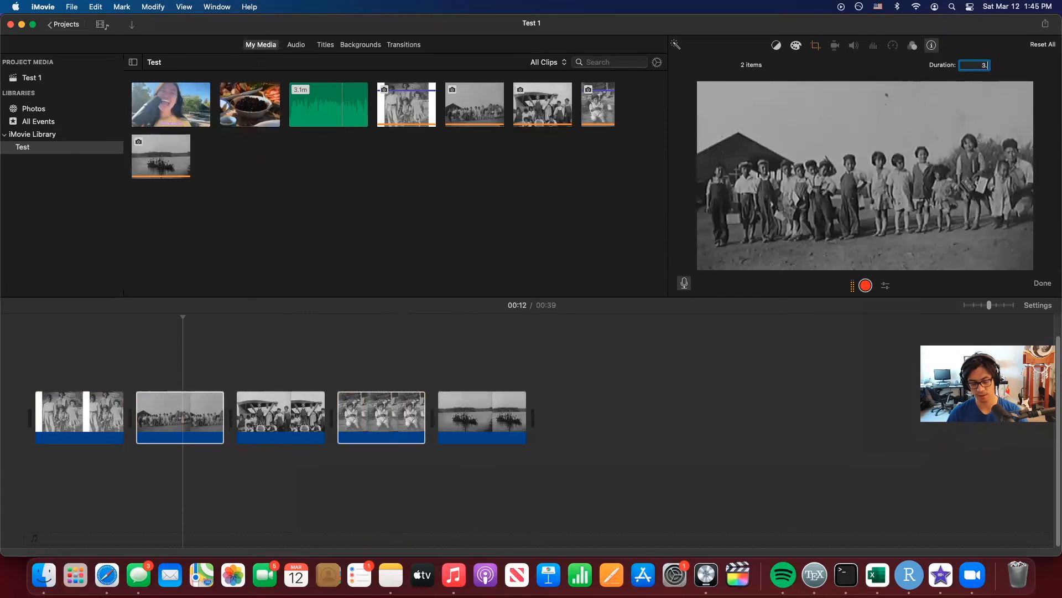
pyautogui.click(168, 441)
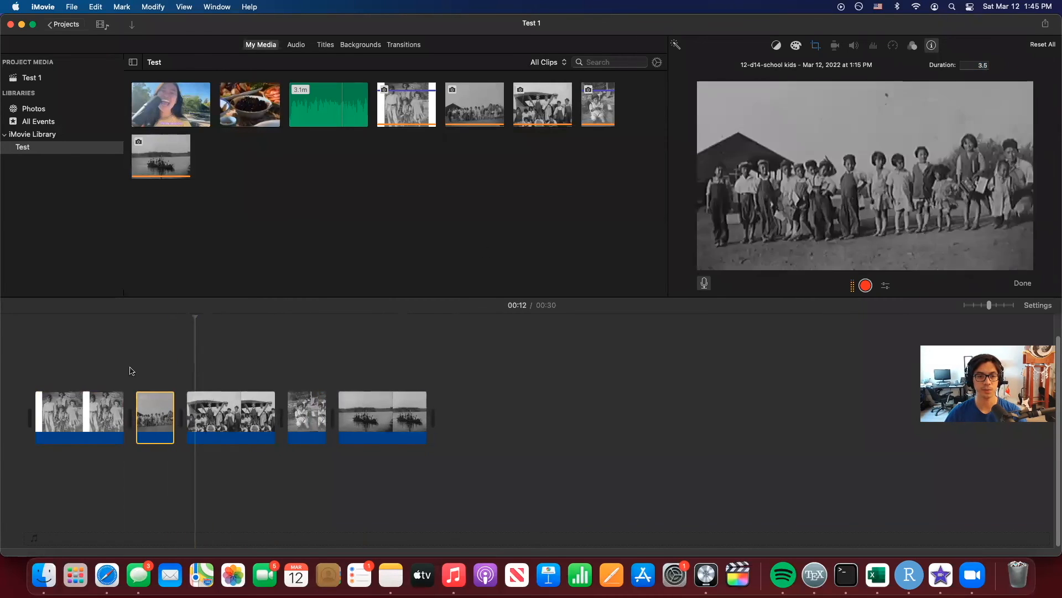
# Select all five photos and enter one common duration for them
pyautogui.moveTo(97, 349); pyautogui.dragTo(526, 461)
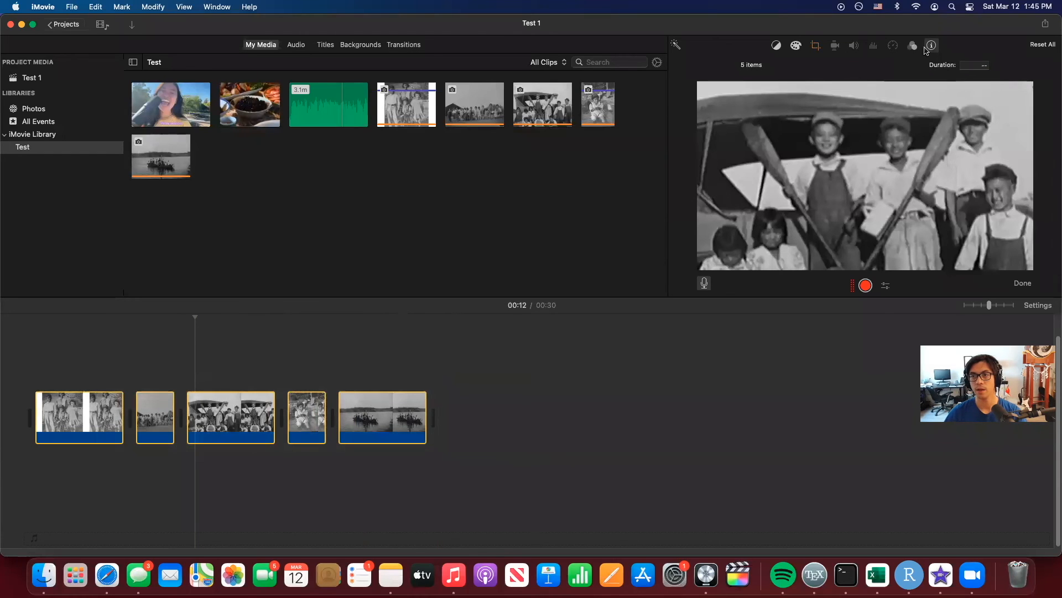
pyautogui.click(975, 65)
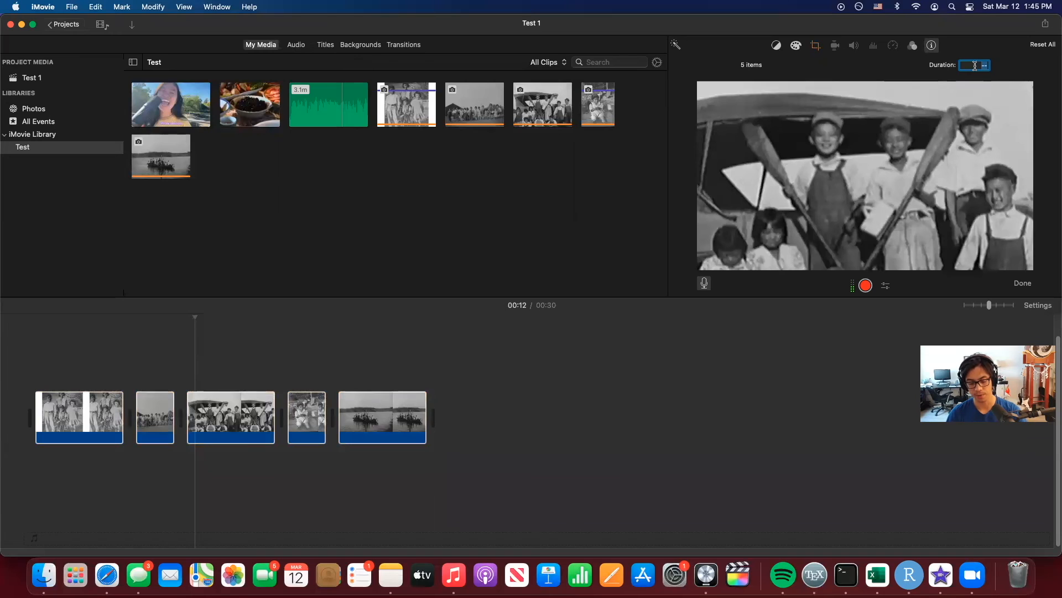
pyautogui.press('Return')
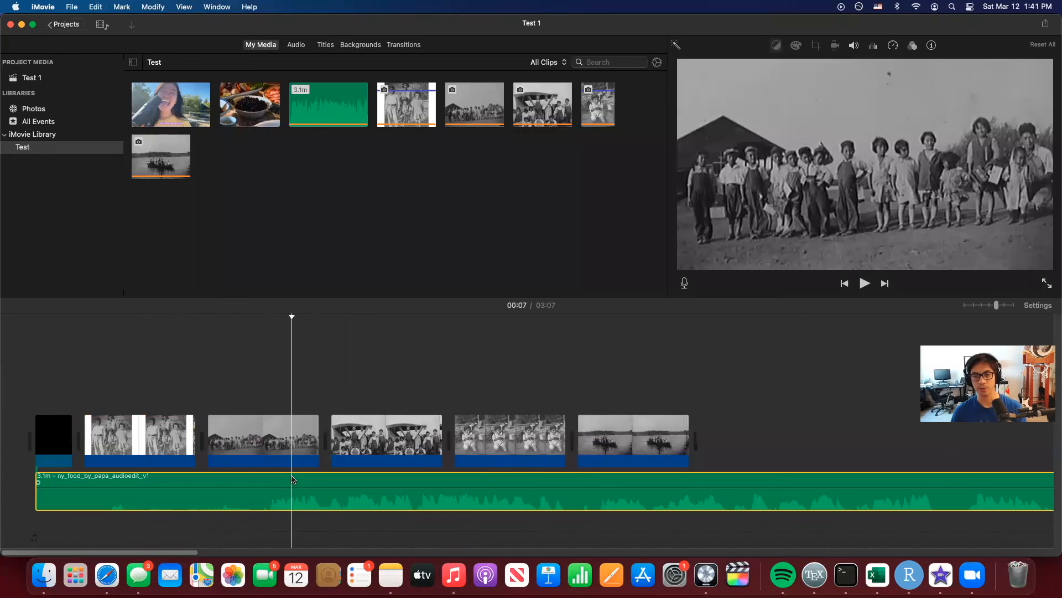
# Delete the ny_food_by_papa_audioedit_v1 audio clip and open voiceover recording at the start of the black background
pyautogui.press('Delete')
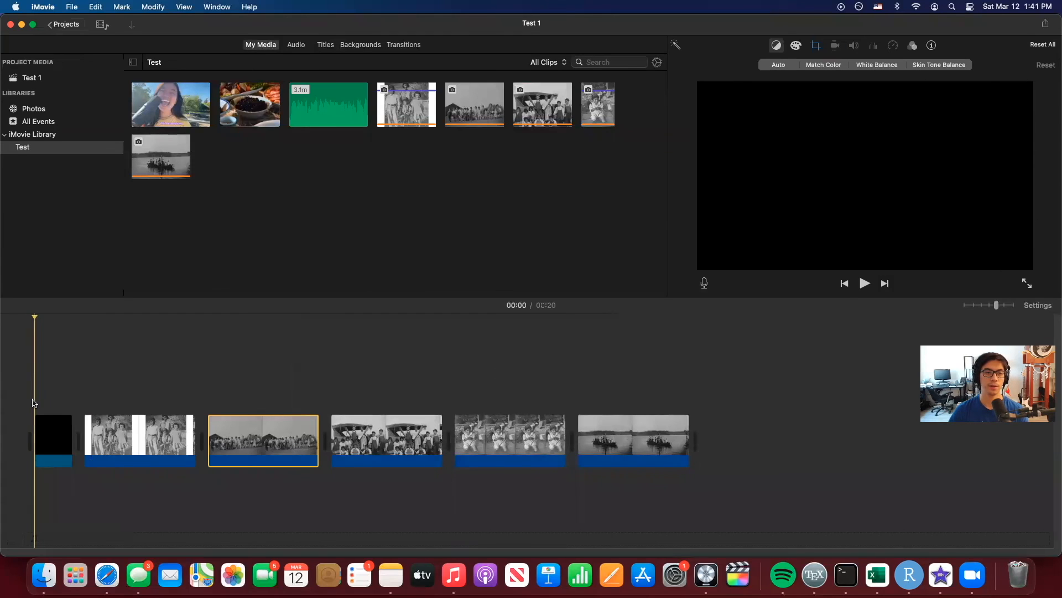
pyautogui.click(36, 426)
pyautogui.click(705, 282)
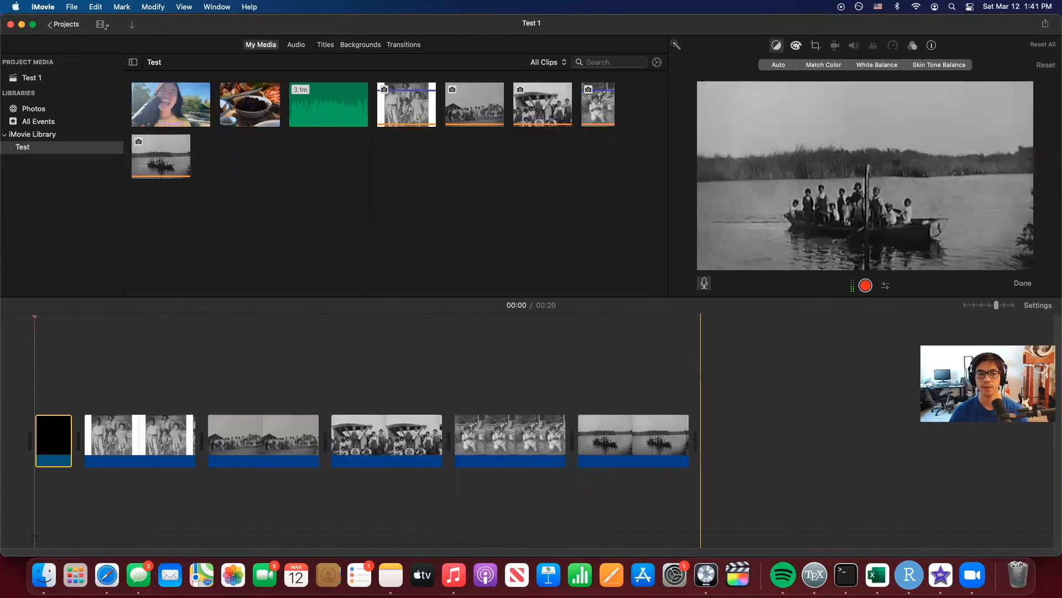
# Record two voiceover takes from the beginning, one about 23.4 seconds running past the last photo and one about 12.7 seconds
pyautogui.click(866, 286)
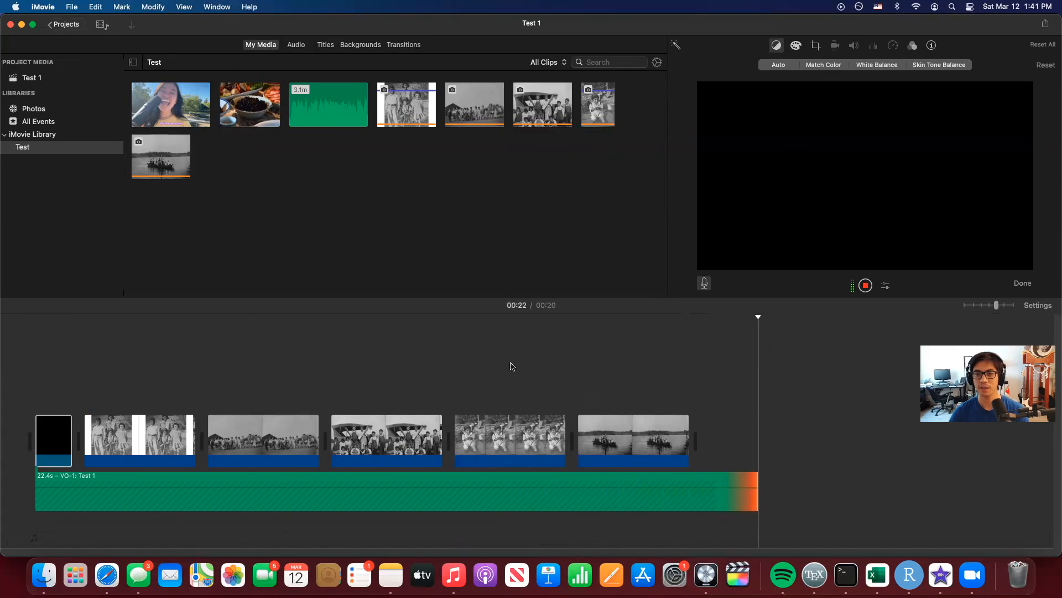
pyautogui.click(866, 285)
pyautogui.press('space')
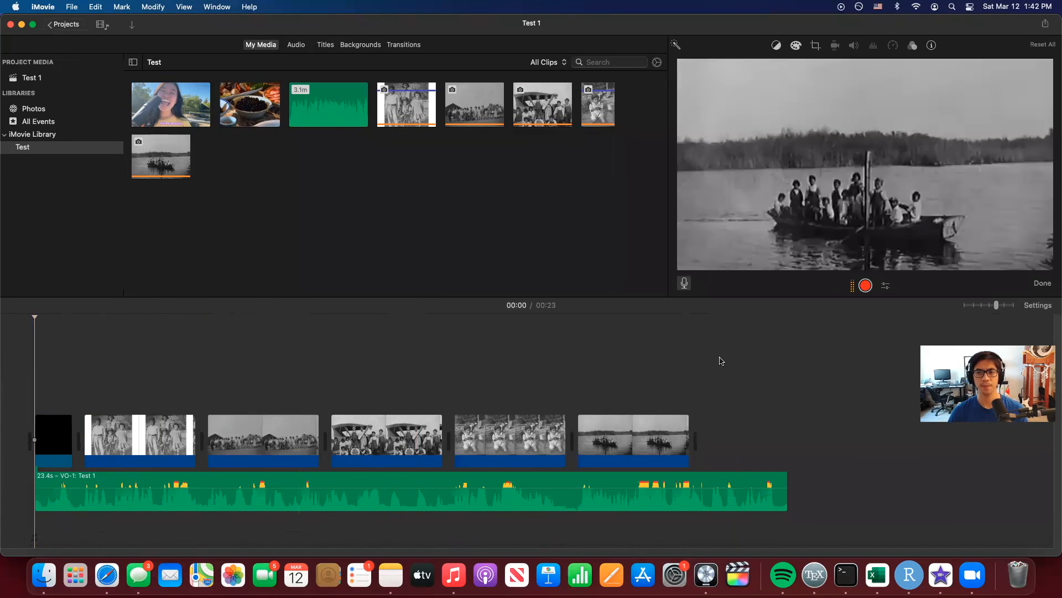
pyautogui.click(865, 285)
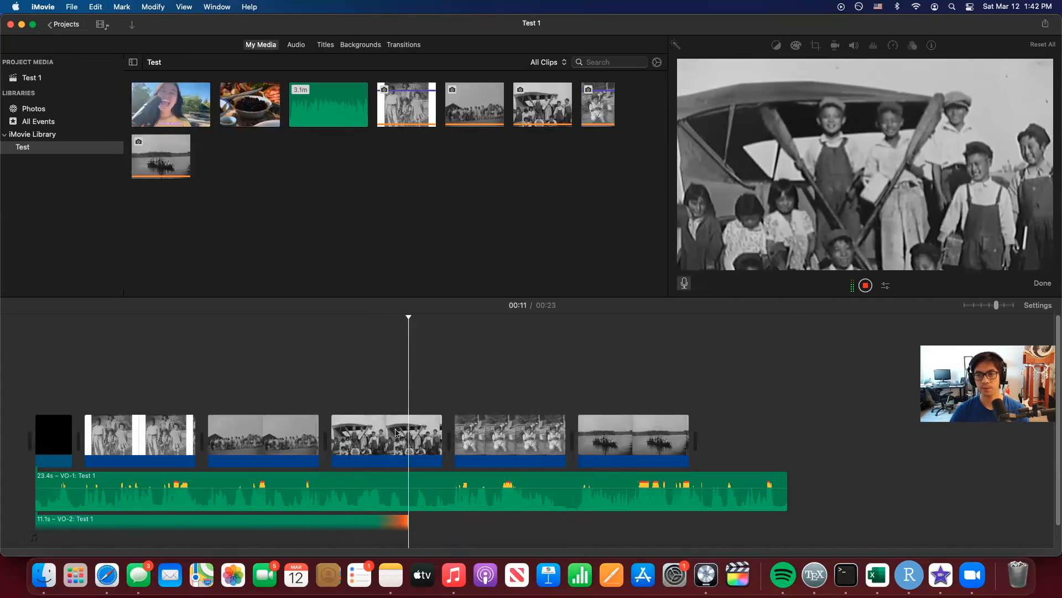
pyautogui.click(866, 284)
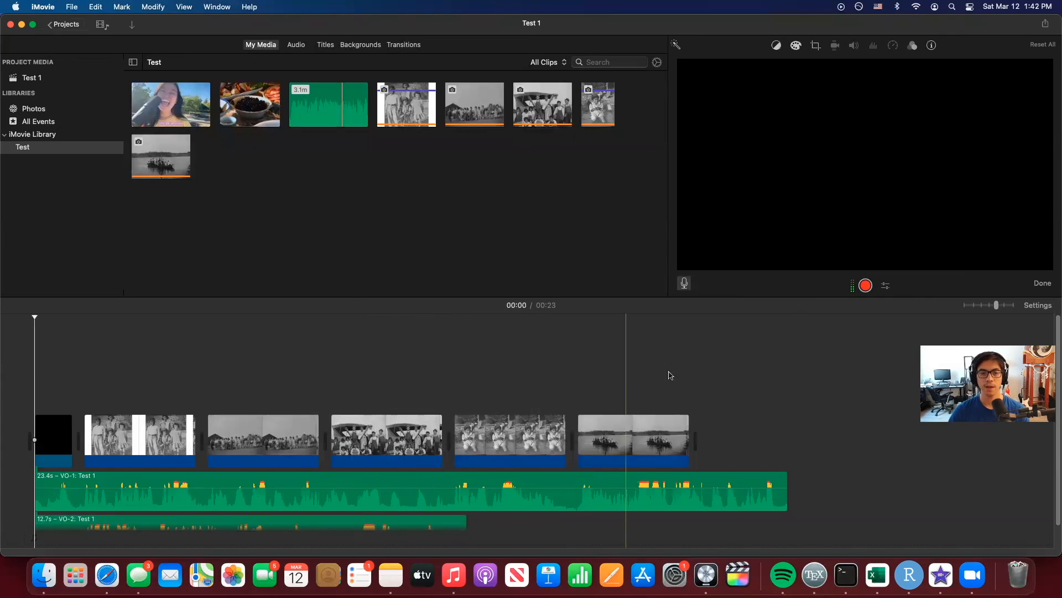
# Split both voiceover takes at the start and at the end of the second photo
pyautogui.click(206, 464)
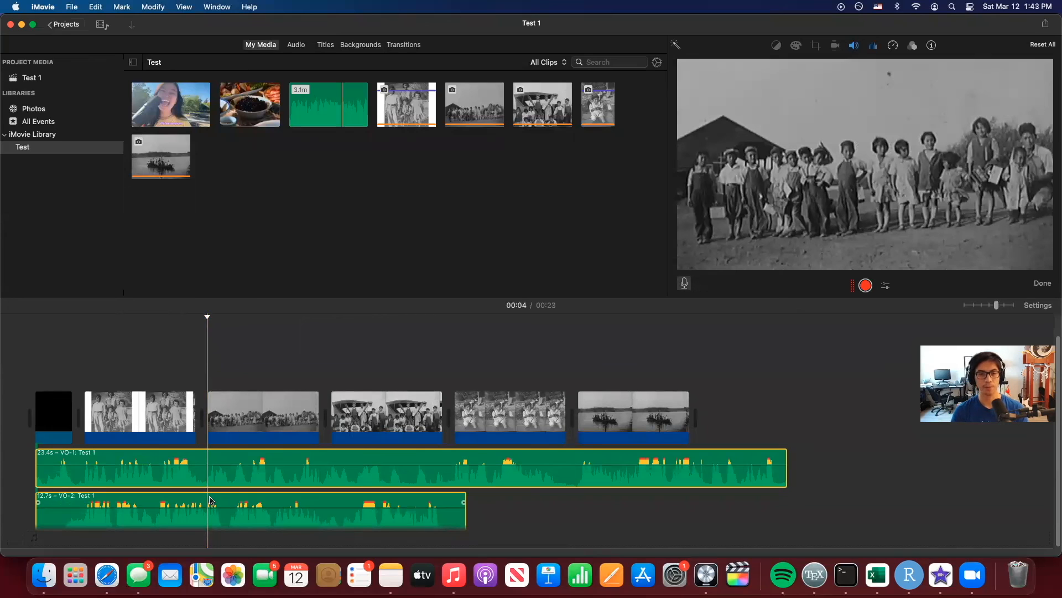
pyautogui.press('super+b')
pyautogui.click(327, 461)
pyautogui.keyDown('super'); pyautogui.click(325, 515); pyautogui.keyUp('super')
pyautogui.press('super+b')
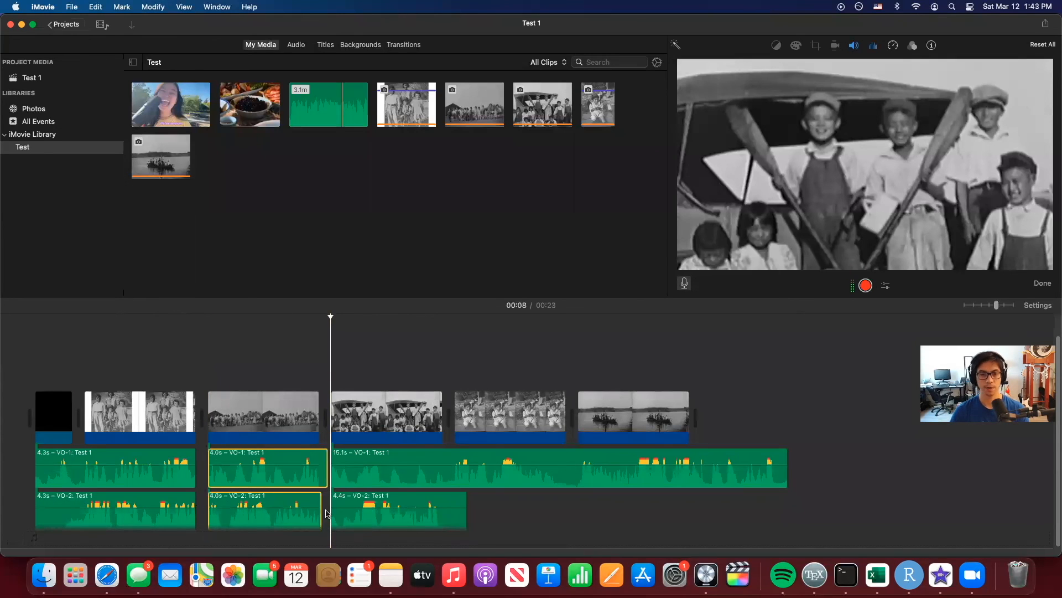
# Delete the first take's segment under the second photo and the second take's first and last segments
pyautogui.click(247, 467)
pyautogui.press('Delete')
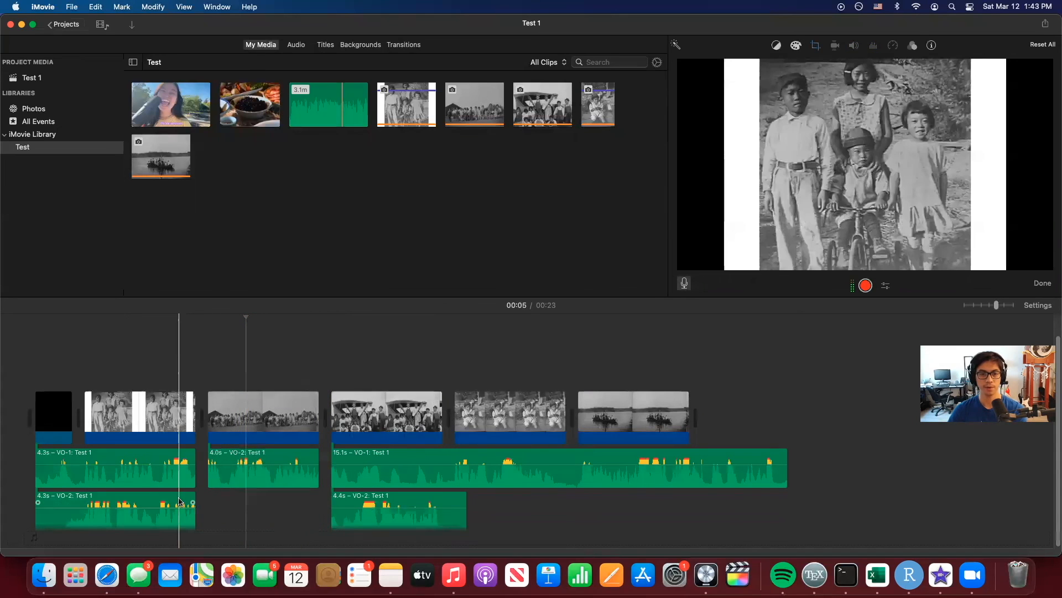
pyautogui.click(180, 506)
pyautogui.press('Delete')
pyautogui.click(368, 510)
pyautogui.press('Delete')
# Play the combined narration across the first cut, and try to extend the start of the middle voiceover segment earlier
pyautogui.click(187, 453)
pyautogui.press('space')
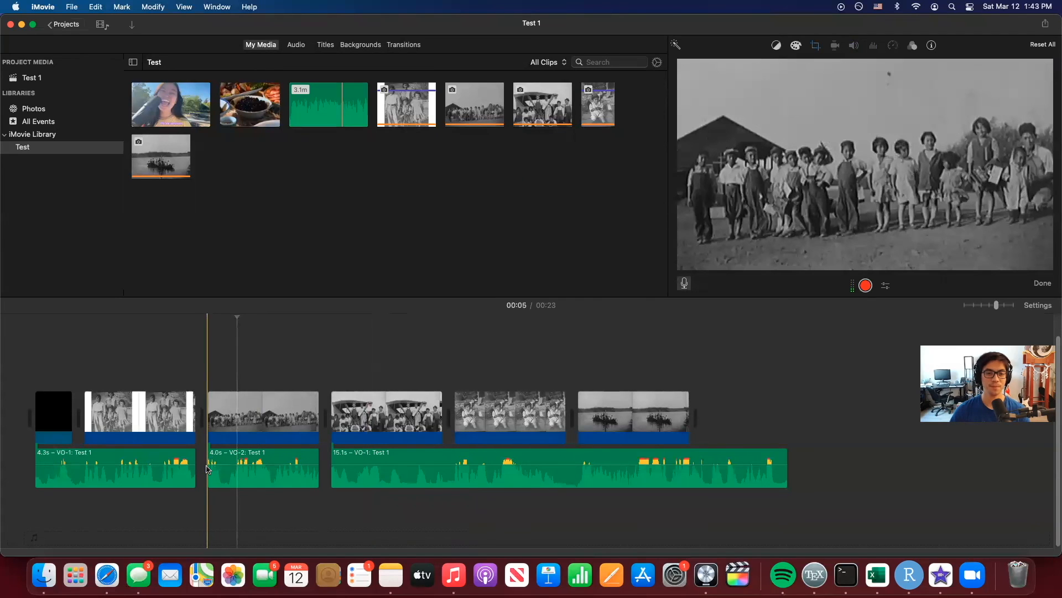
pyautogui.moveTo(206, 469)
pyautogui.mouseDown()
pyautogui.moveTo(173, 467)
pyautogui.moveTo(195, 474)
pyautogui.mouseUp()
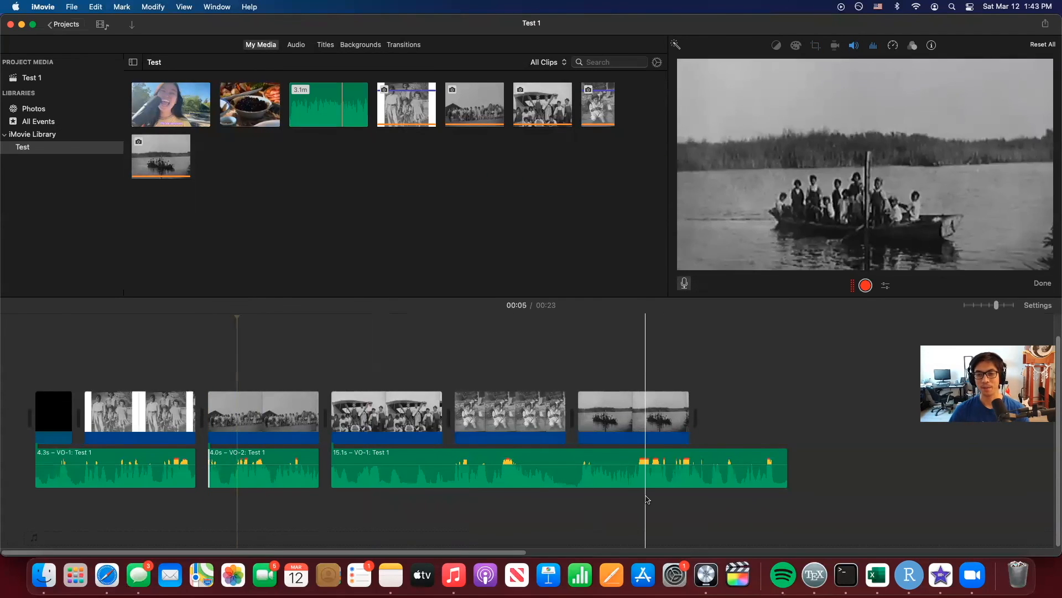